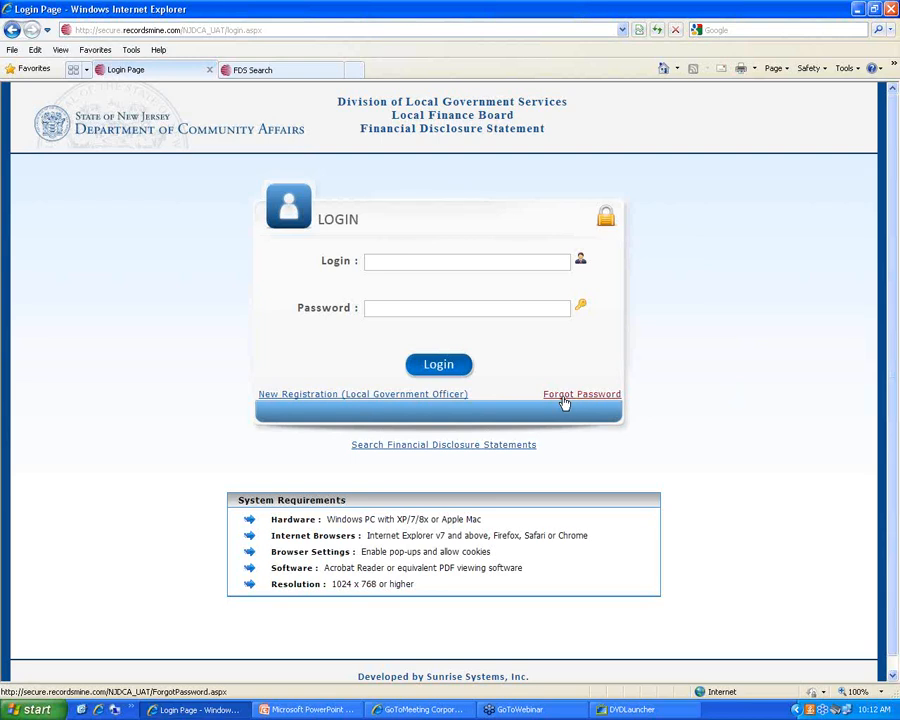
# Request a forgotten password for a login e-mail; the site reports it is not registered
pyautogui.click(586, 396)
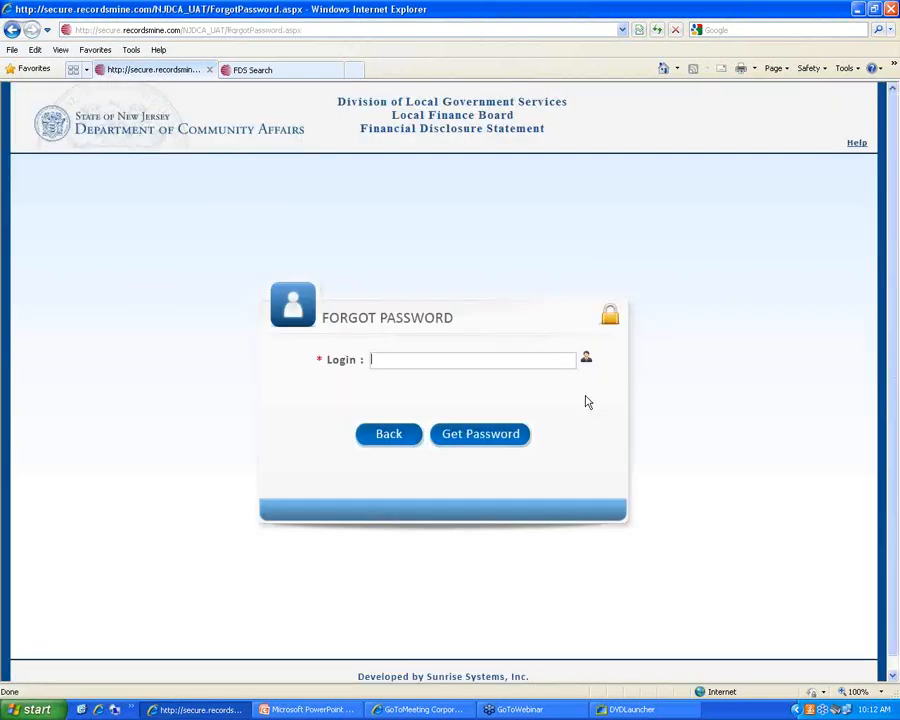
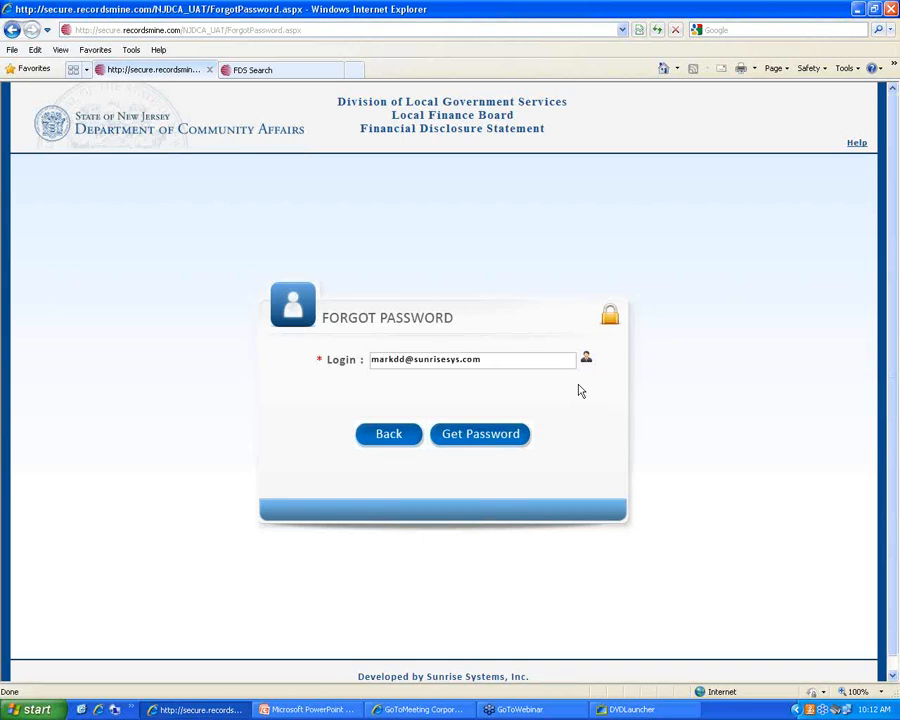
pyautogui.click(468, 442)
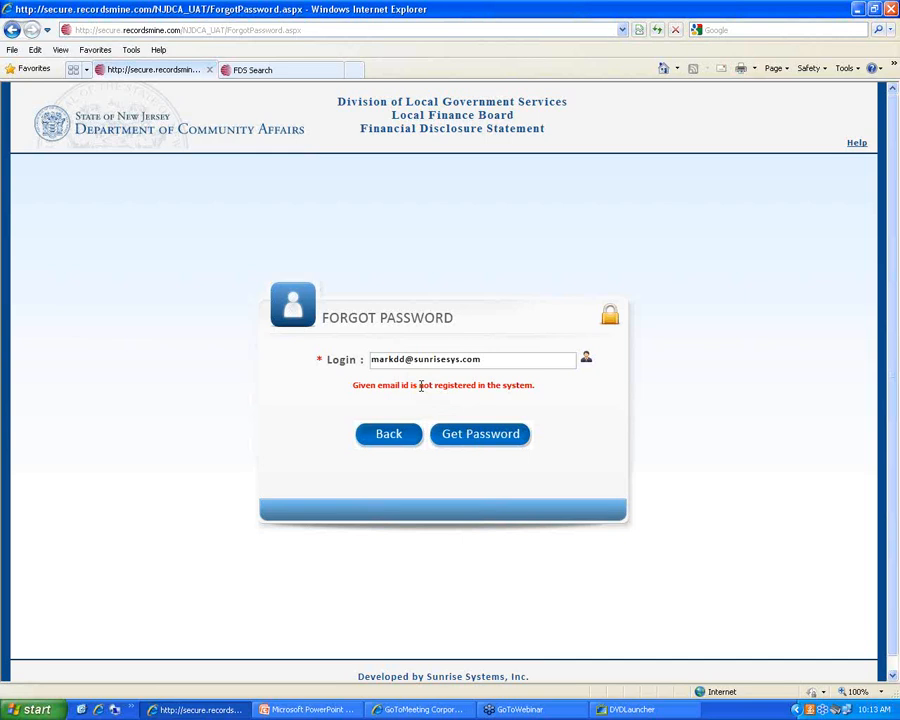
# Remove the extra characters from the login e-mail, resubmit, and highlight the password-sent confirmation
pyautogui.press('BackSpace')
pyautogui.press('BackSpace')
pyautogui.click(476, 440)
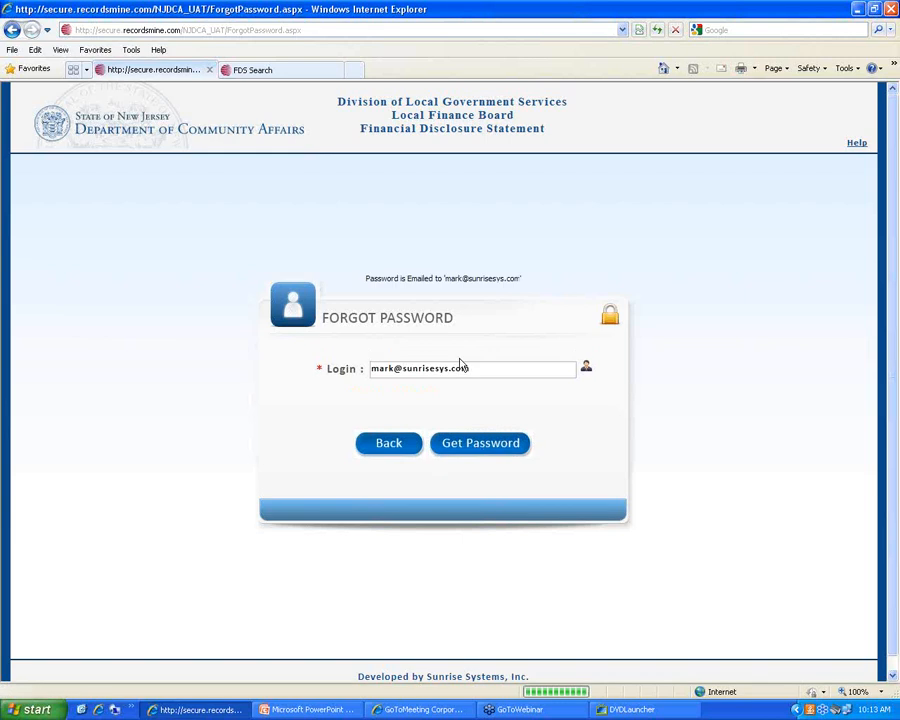
pyautogui.moveTo(367, 281); pyautogui.dragTo(488, 288)
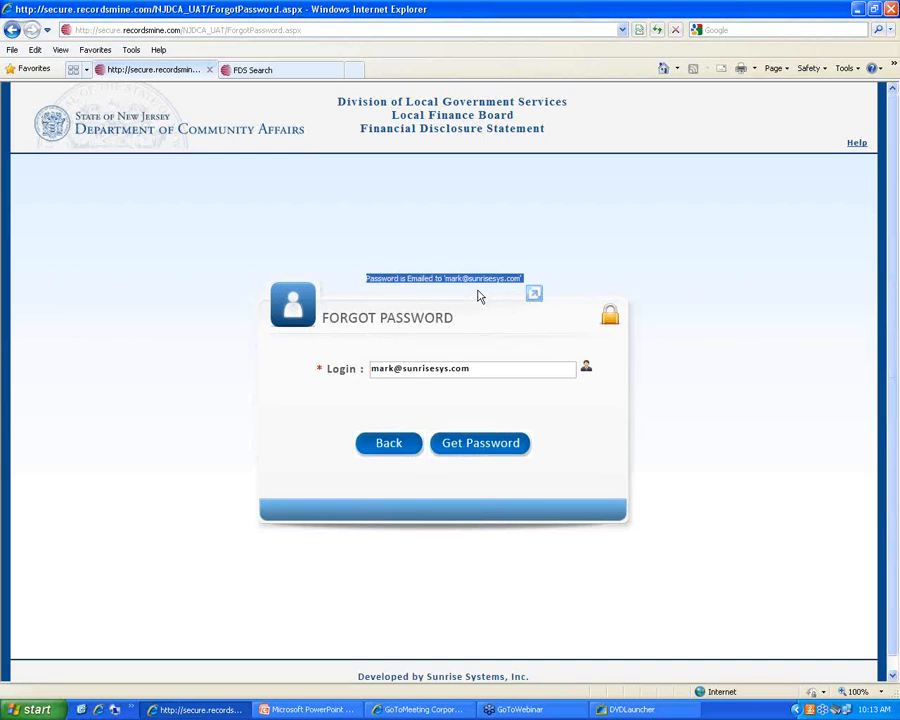
pyautogui.click(474, 404)
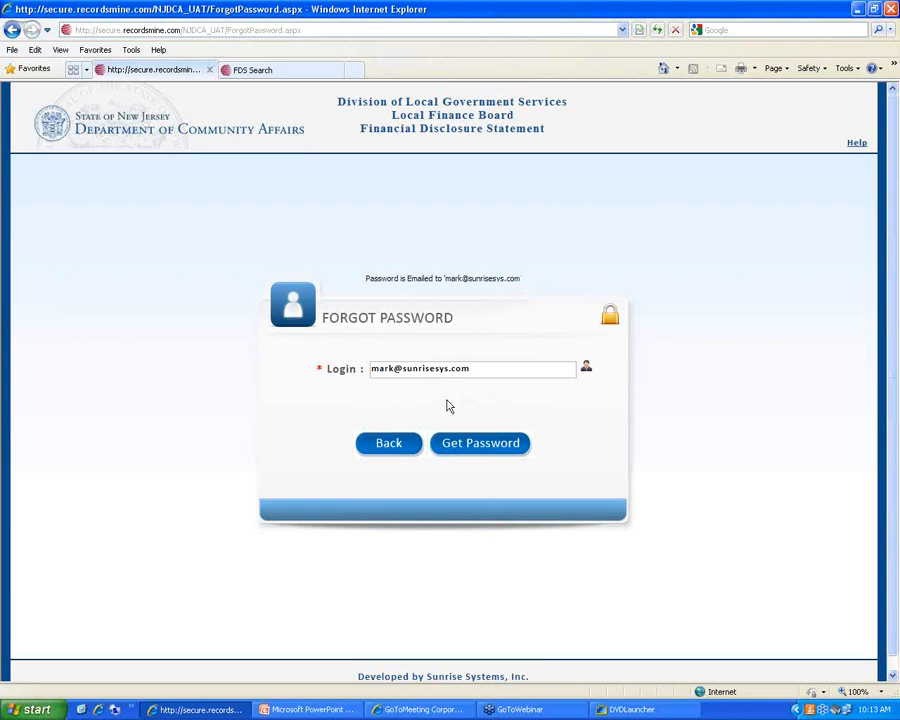
# Go back from Forgot Password to the empty login page and focus the Login field
pyautogui.click(390, 444)
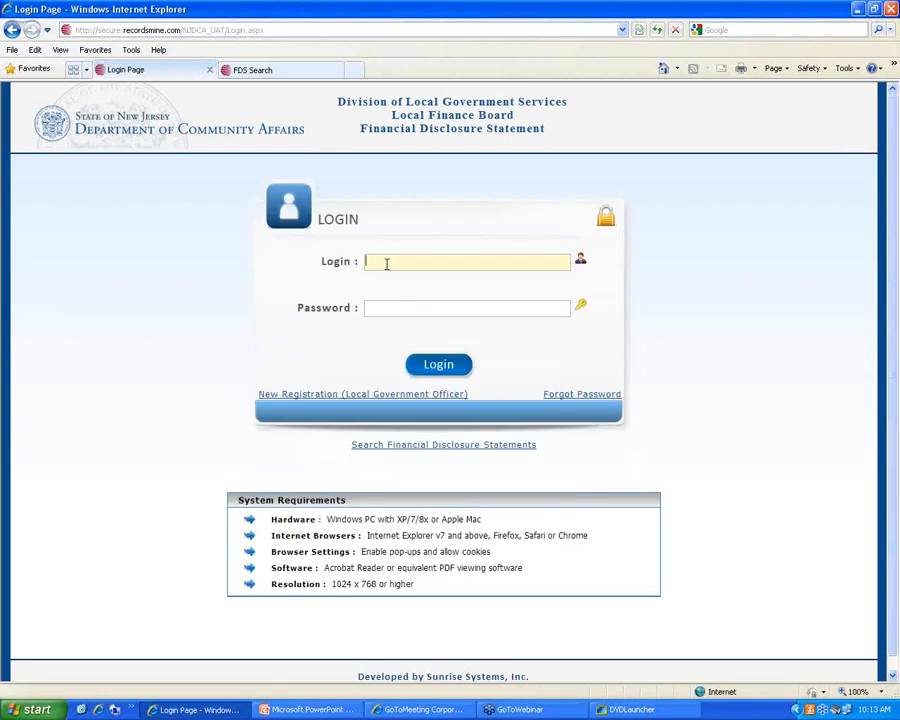
pyautogui.click(590, 656)
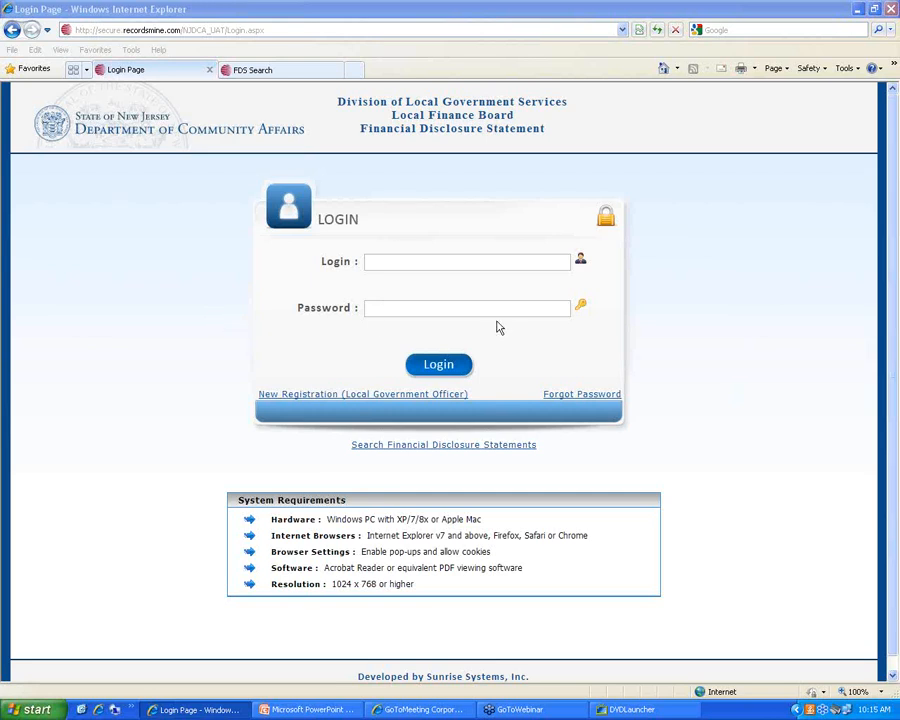
pyautogui.click(404, 259)
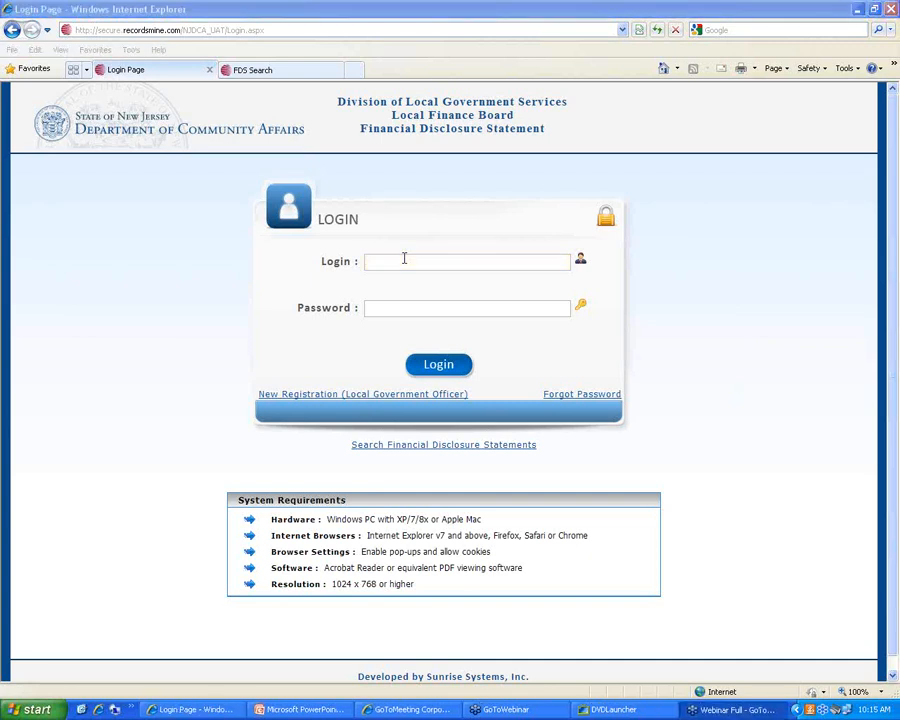
# Log in with the account's login e-mail and password to reach the 2014 LGE home page
pyautogui.click(420, 257)
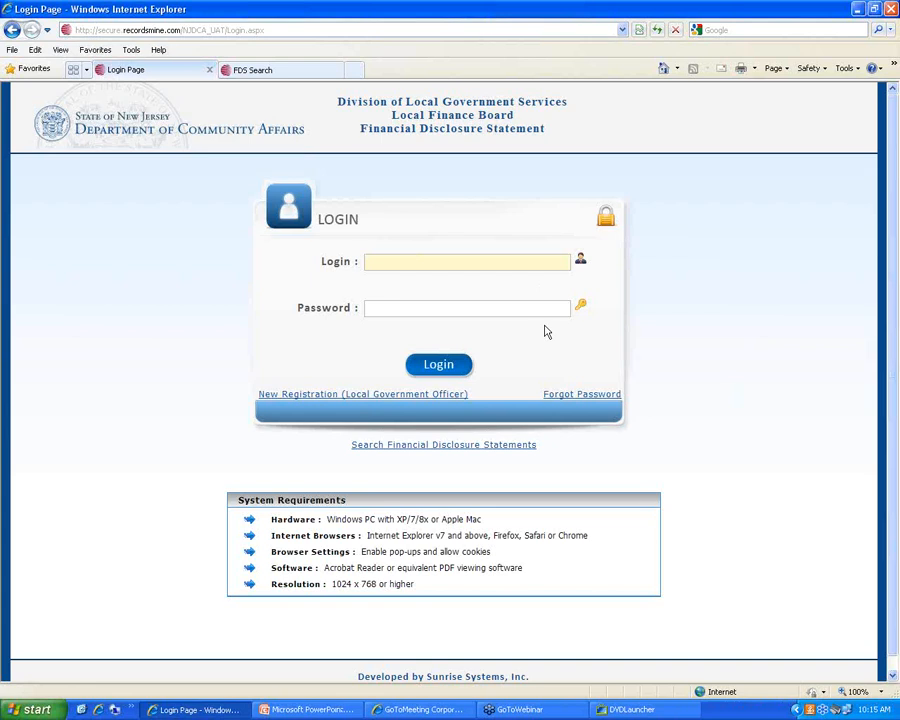
pyautogui.press('Tab')
pyautogui.write('****')
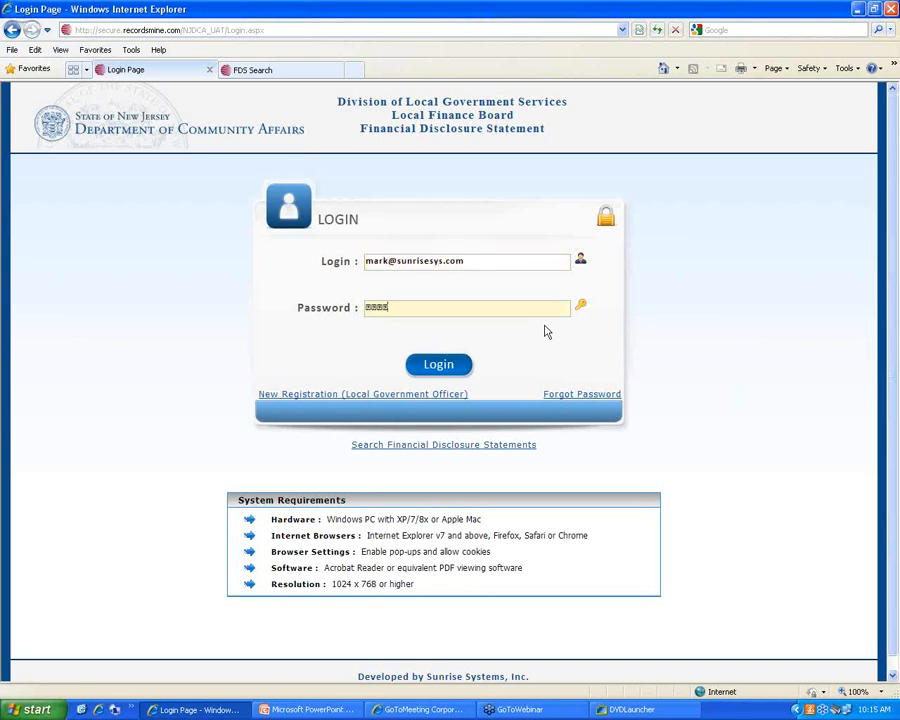
pyautogui.write('****')
pyautogui.click(451, 366)
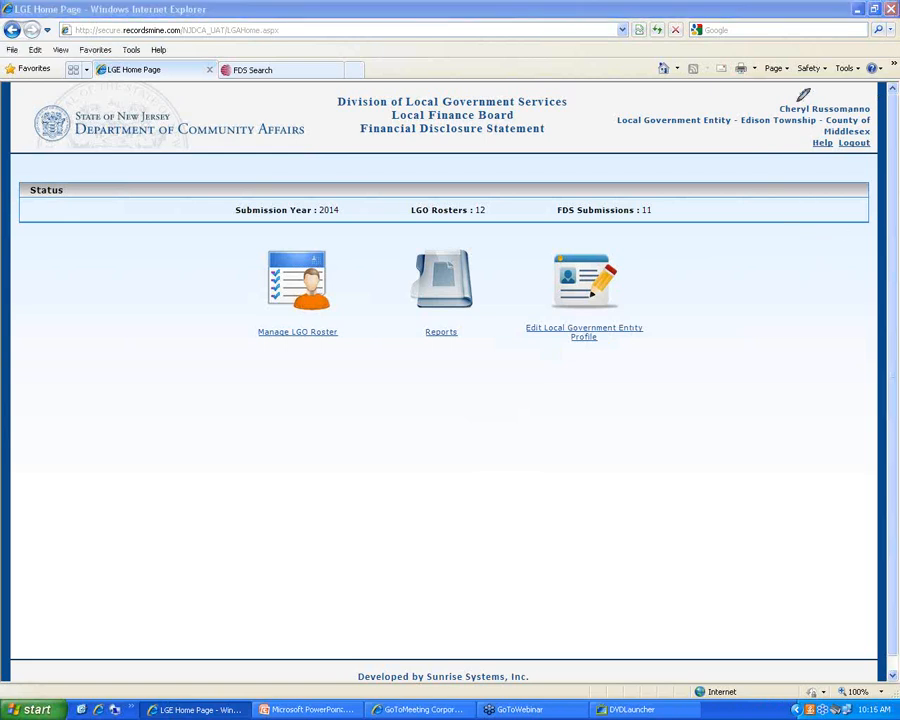
pyautogui.moveTo(791, 101)
pyautogui.mouseDown()
pyautogui.moveTo(794, 122)
pyautogui.moveTo(872, 103)
pyautogui.moveTo(797, 98)
pyautogui.mouseUp()
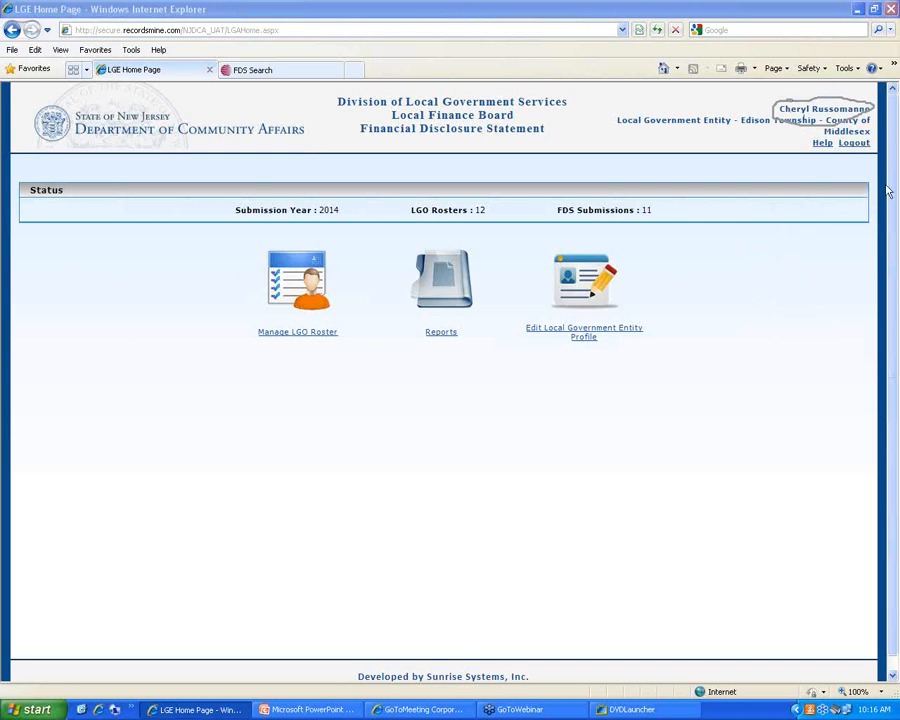
pyautogui.click(798, 132)
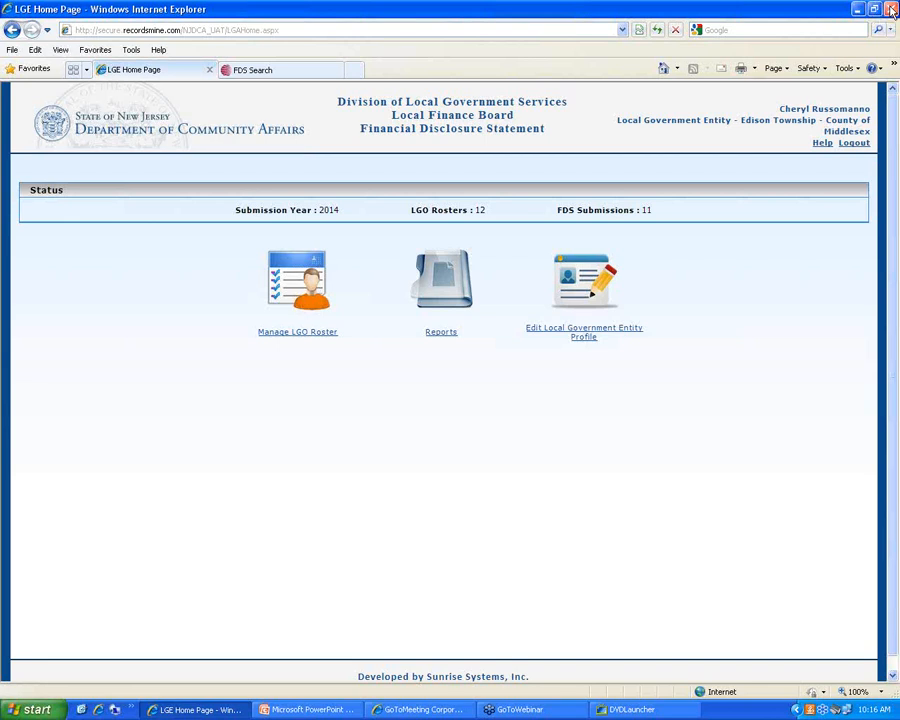
pyautogui.click(12, 49)
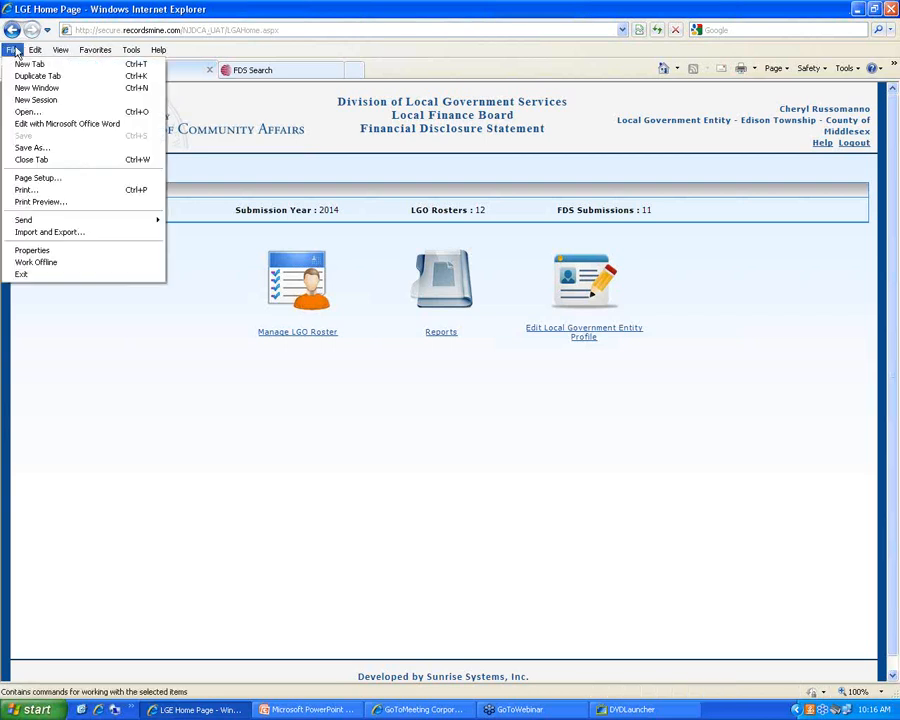
pyautogui.click(164, 391)
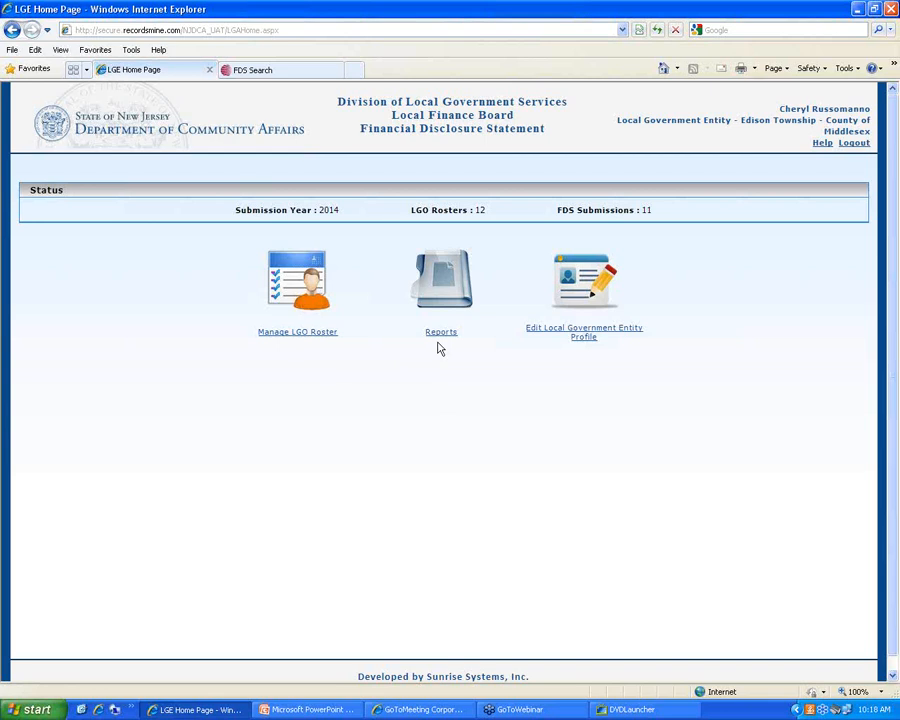
# Open Edit Local Government Entity Profile to show Edison Township's Add/Edit LGE User page
pyautogui.click(578, 337)
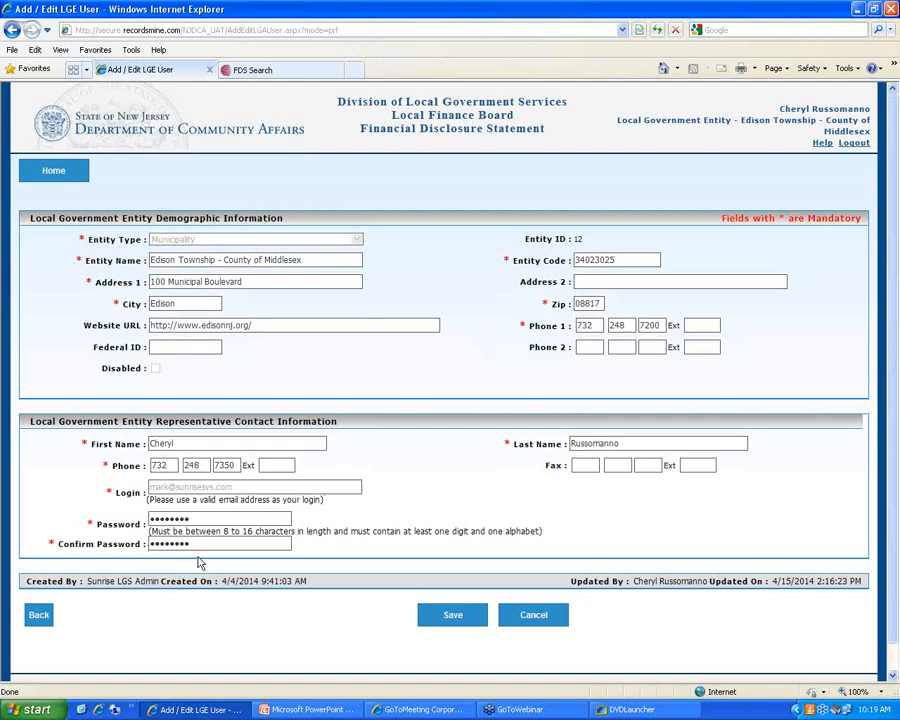
# Replace Password and Confirm Password with a 4-character password and save, triggering the 8–16 character warning
pyautogui.moveTo(209, 518); pyautogui.dragTo(114, 530)
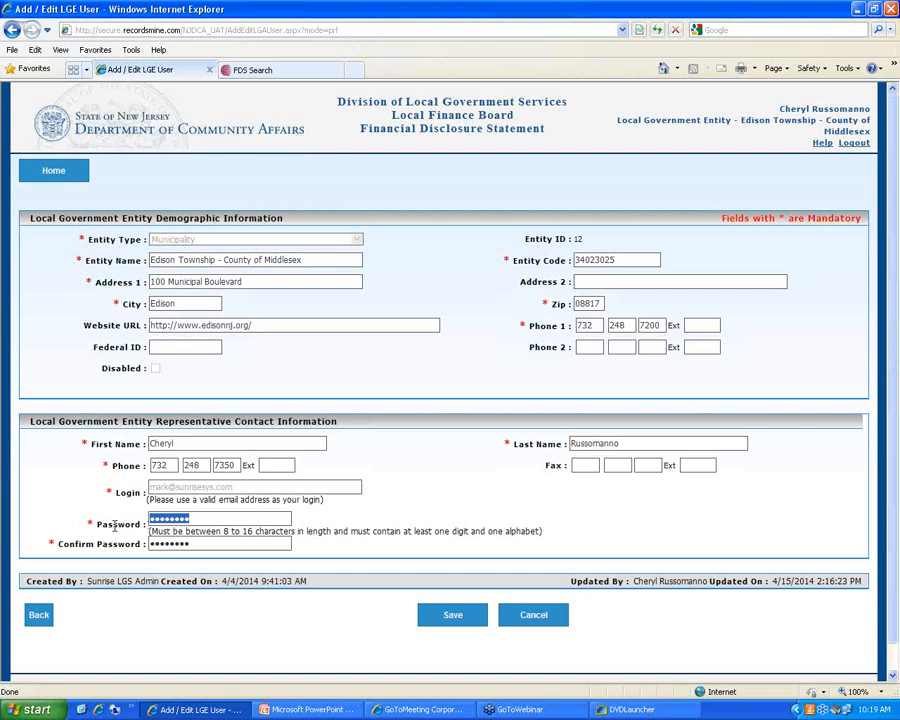
pyautogui.press('BackSpace')
pyautogui.moveTo(200, 544); pyautogui.dragTo(113, 544)
pyautogui.press('BackSpace')
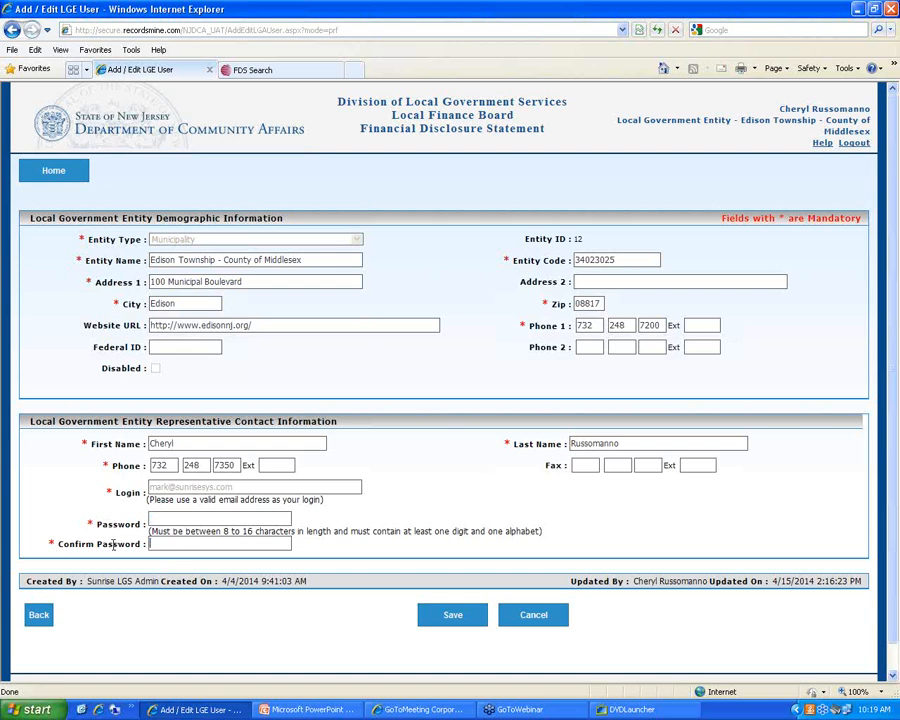
pyautogui.click(183, 518)
pyautogui.write('••••')
pyautogui.press('Tab')
pyautogui.write('••••')
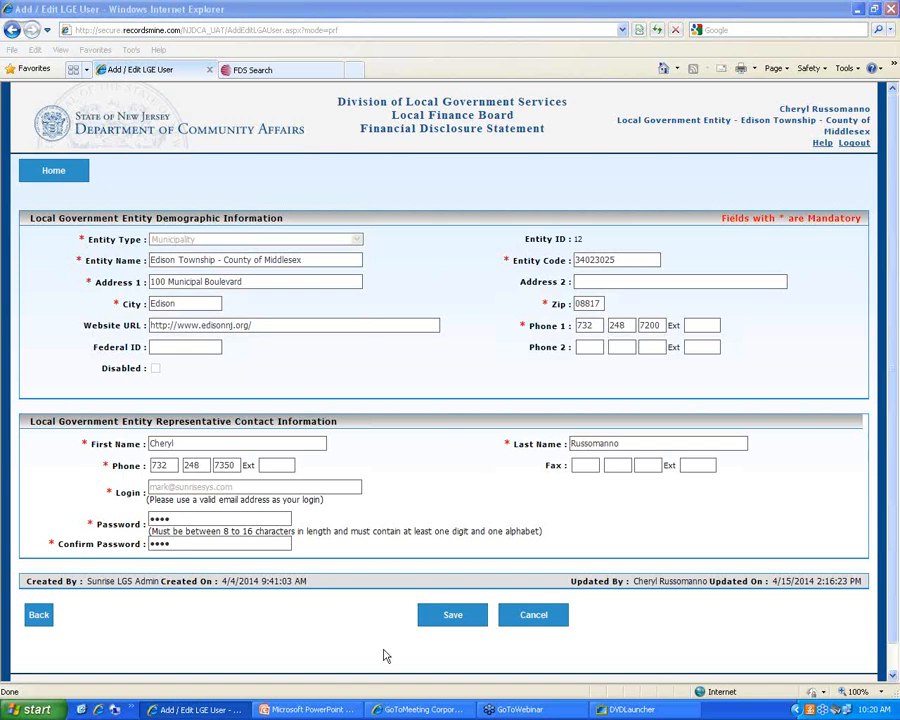
pyautogui.click(440, 622)
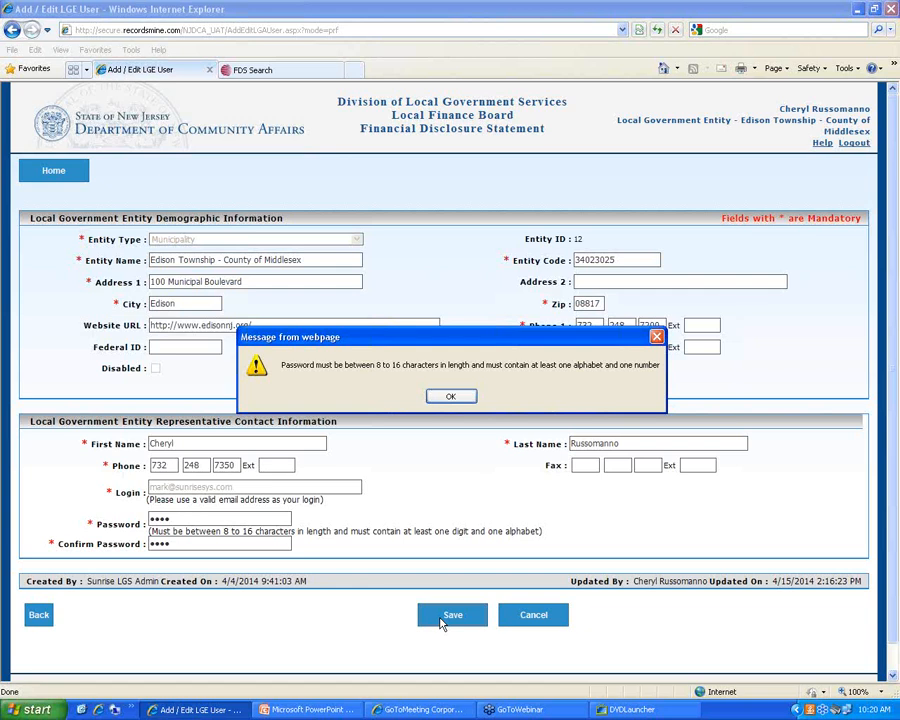
# Dismiss the warning, enter a longer password in both password fields, and save successfully
pyautogui.click(466, 399)
pyautogui.moveTo(214, 518); pyautogui.dragTo(105, 467)
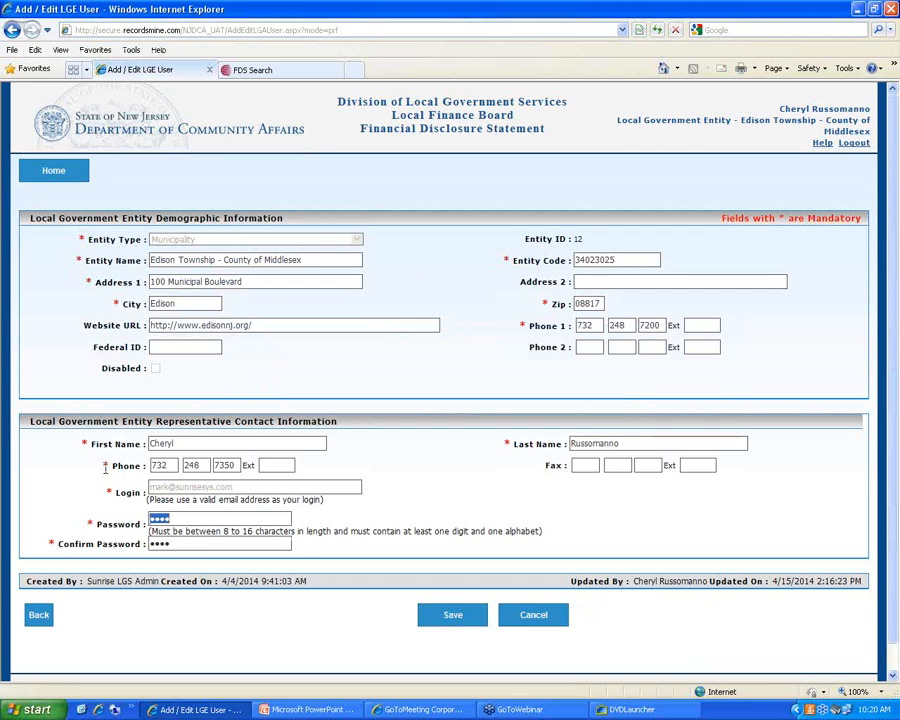
pyautogui.press('BackSpace')
pyautogui.write('••••••••')
pyautogui.press('Tab')
pyautogui.press('BackSpace')
pyautogui.press('BackSpace')
pyautogui.press('BackSpace')
pyautogui.press('BackSpace')
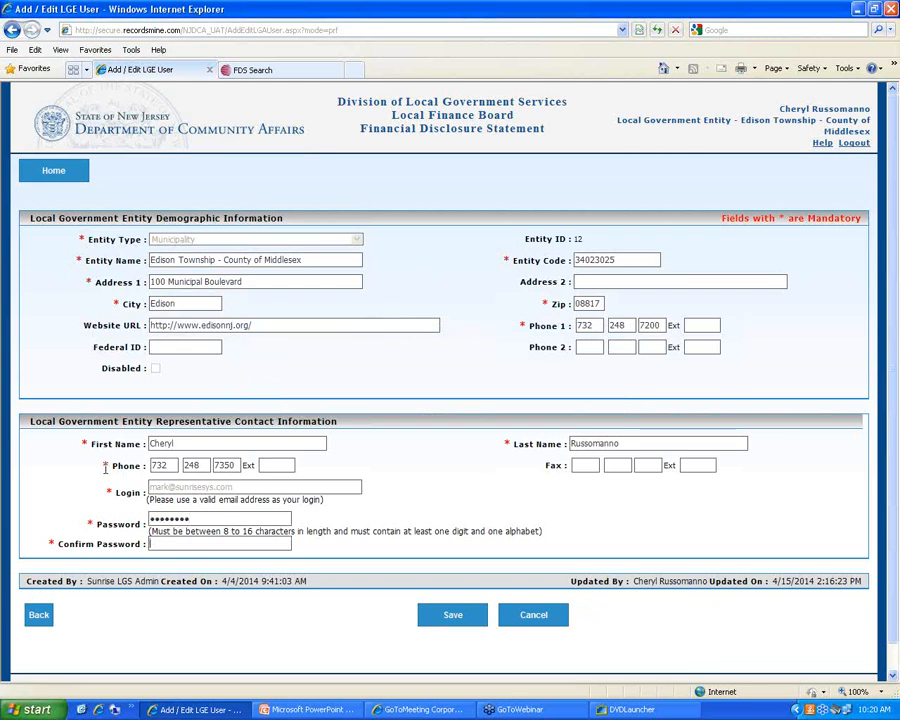
pyautogui.write('•••••••••')
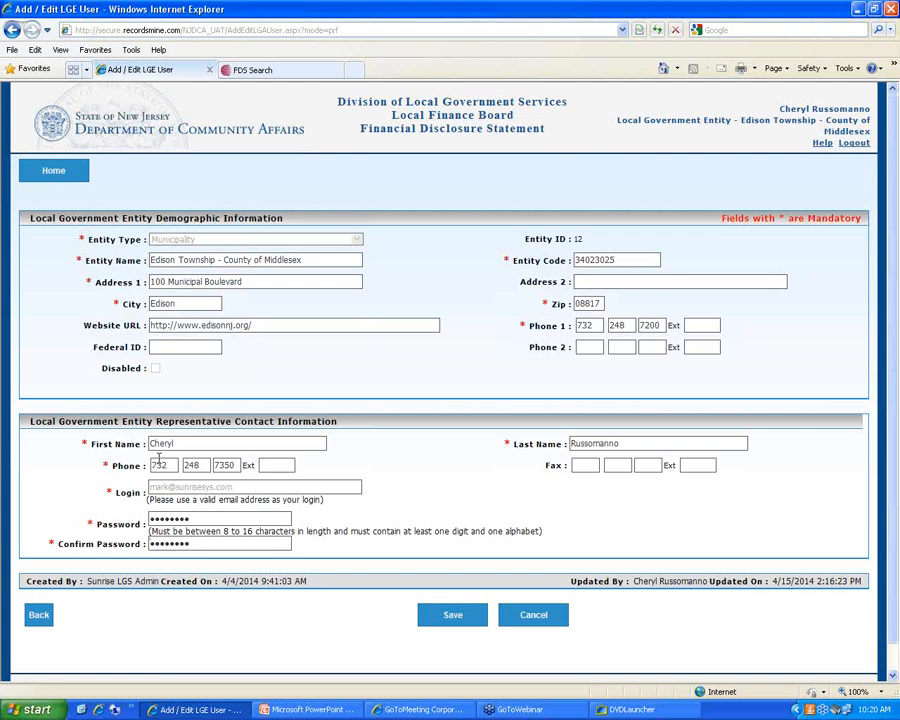
pyautogui.click(446, 620)
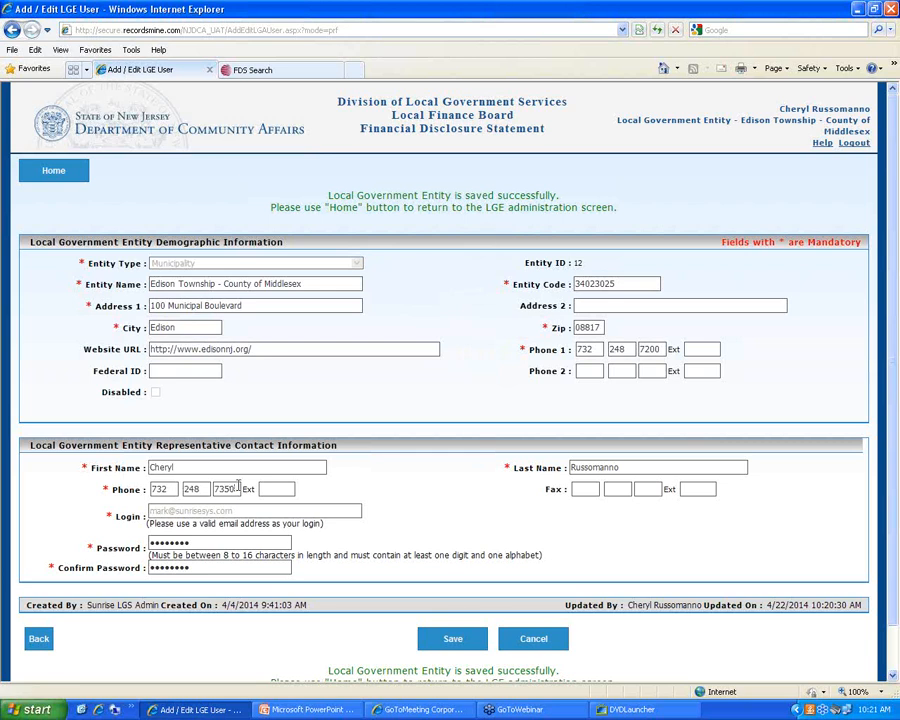
# Save with the phone's last digit deleted to see the invalid-phone error, then restore the digit and save
pyautogui.press('BackSpace')
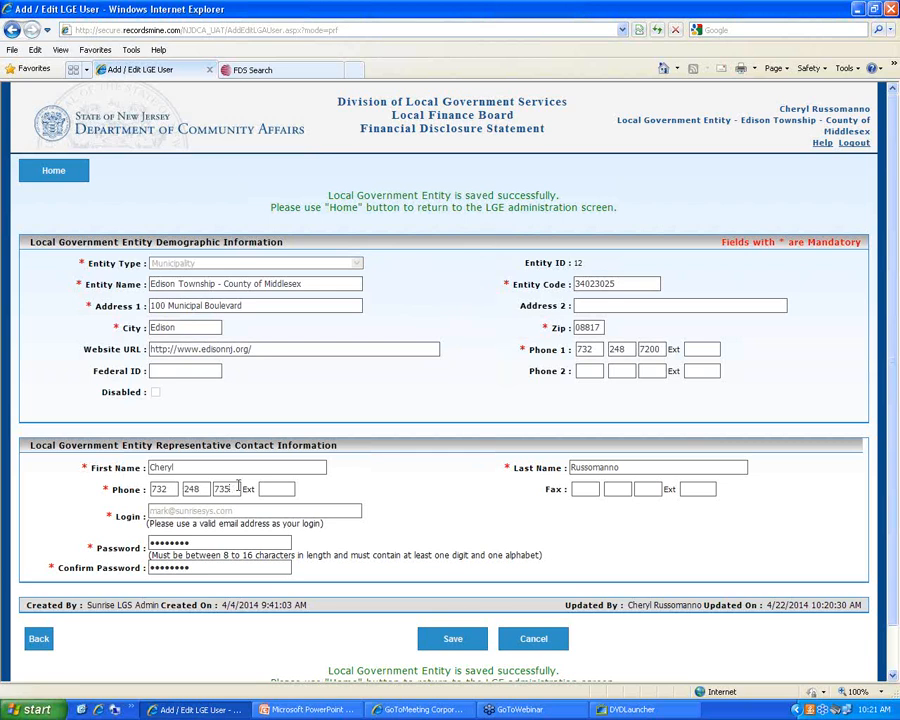
pyautogui.click(458, 640)
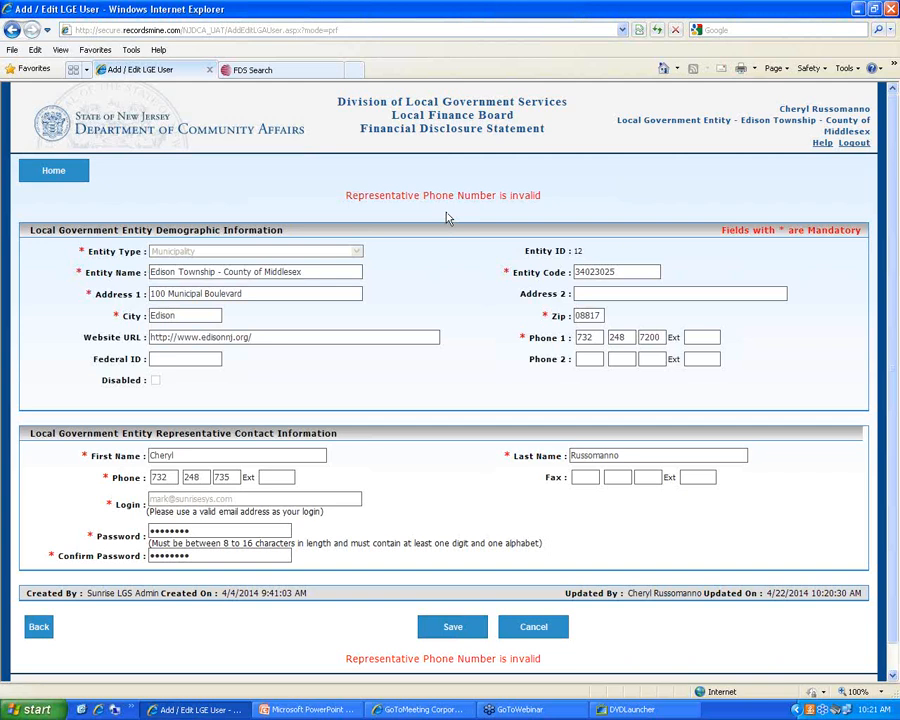
pyautogui.click(232, 477)
pyautogui.write('0')
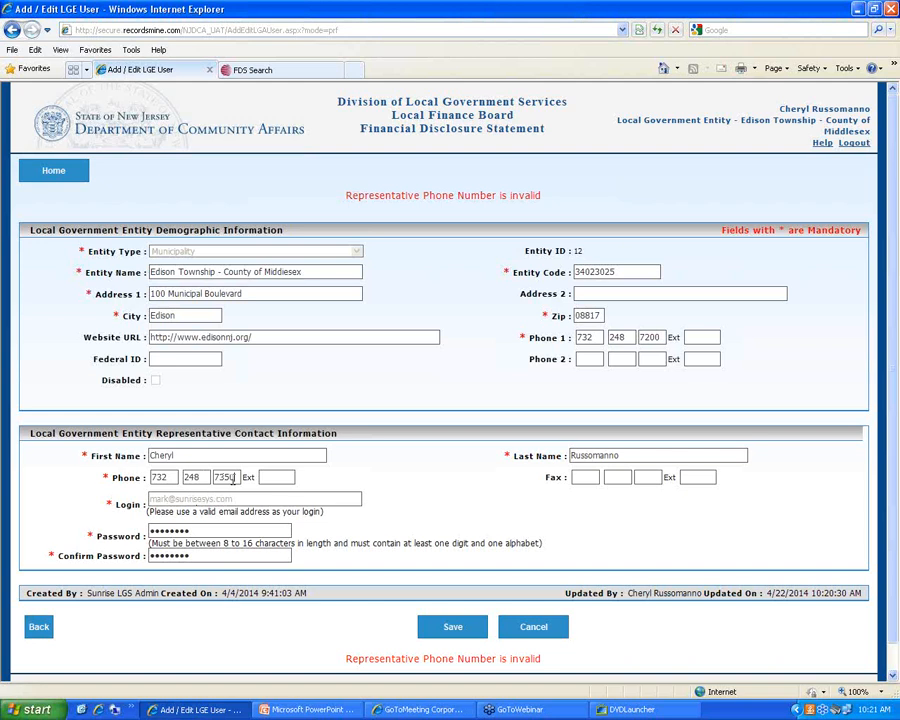
pyautogui.click(456, 628)
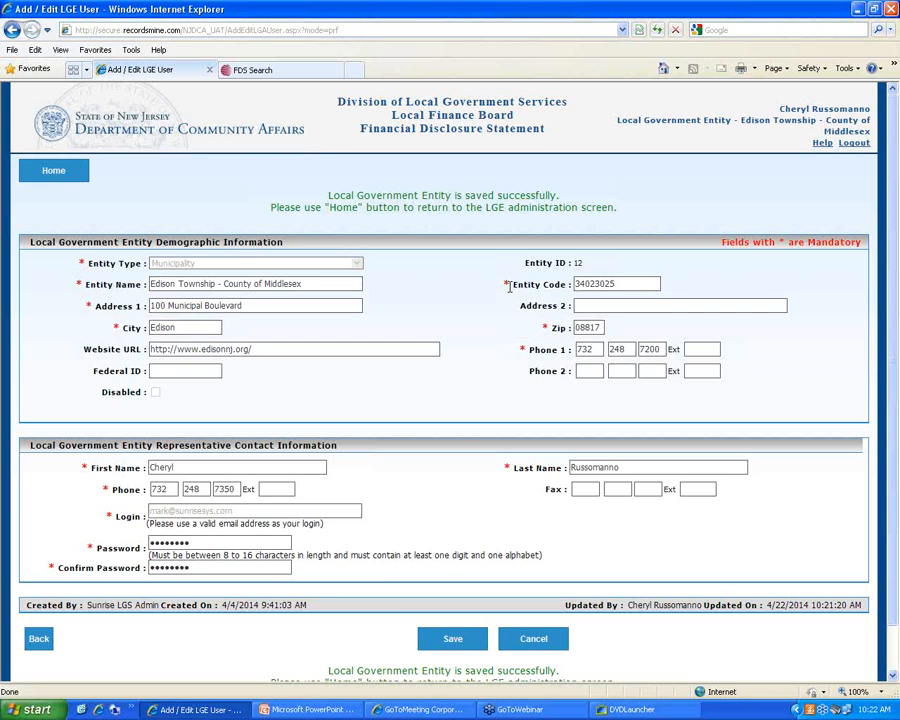
# Return to the LGE home page and open Manage LGO Roster, listing 21 officer records
pyautogui.click(54, 174)
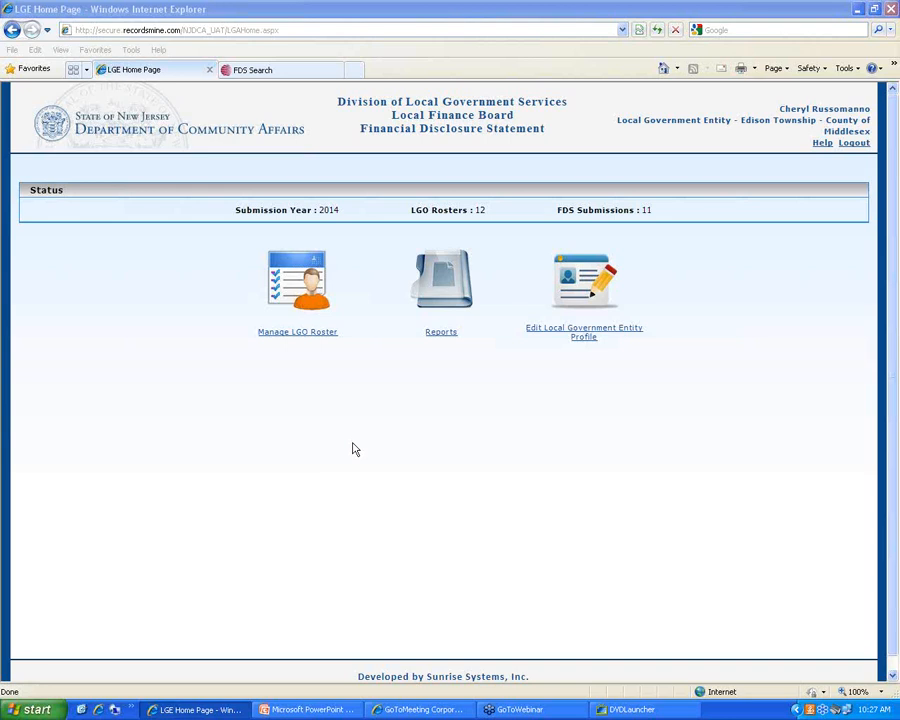
pyautogui.click(299, 337)
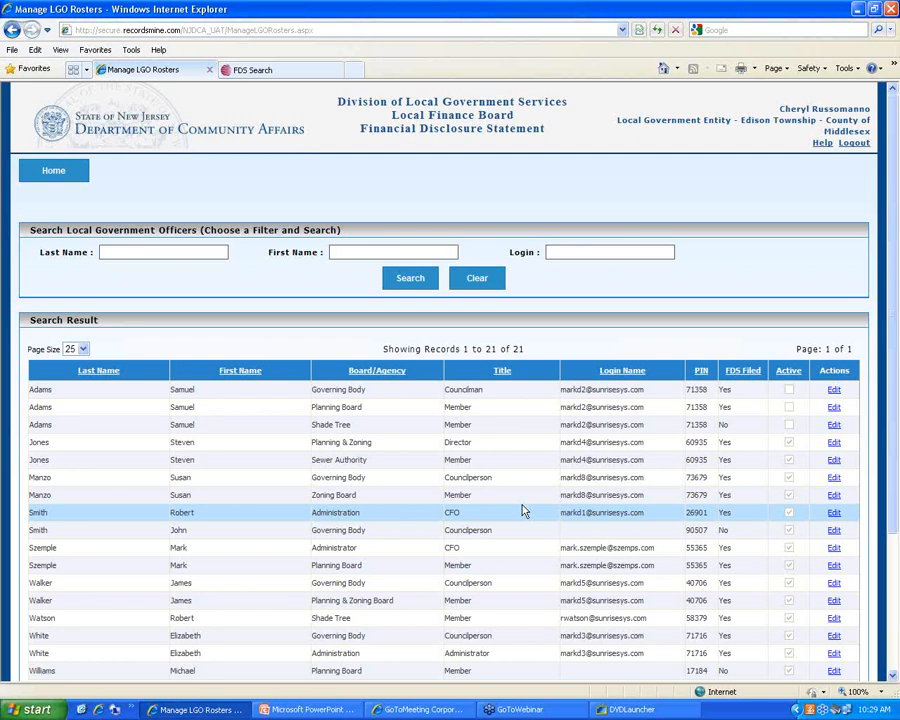
# Search the roster by a last name to list three officers, then clear that filter for a first-name search
pyautogui.click(190, 257)
pyautogui.write('williams')
pyautogui.click(419, 286)
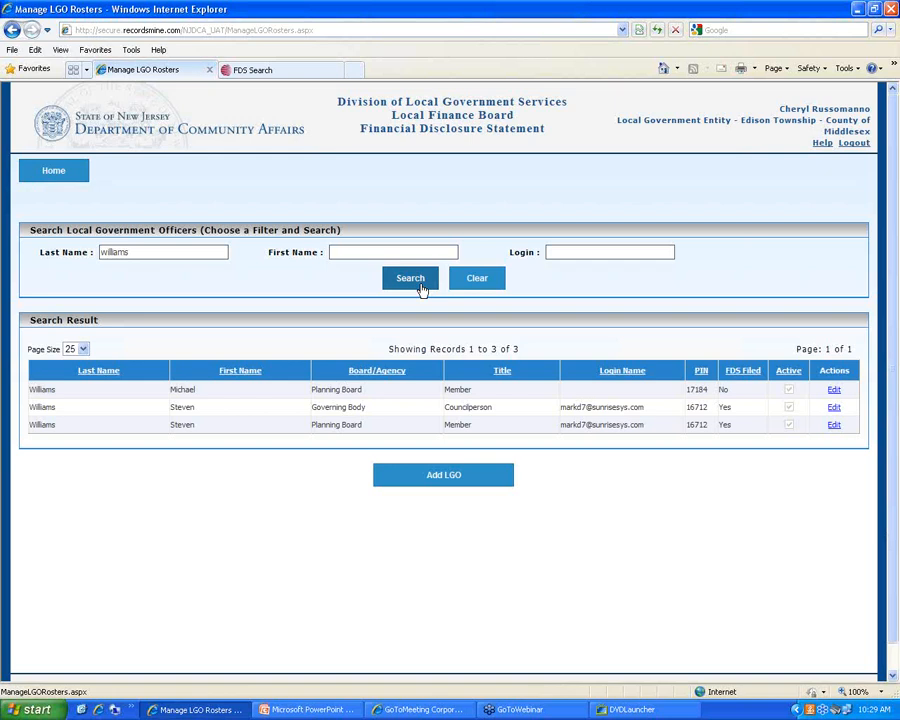
pyautogui.moveTo(130, 252); pyautogui.dragTo(57, 233)
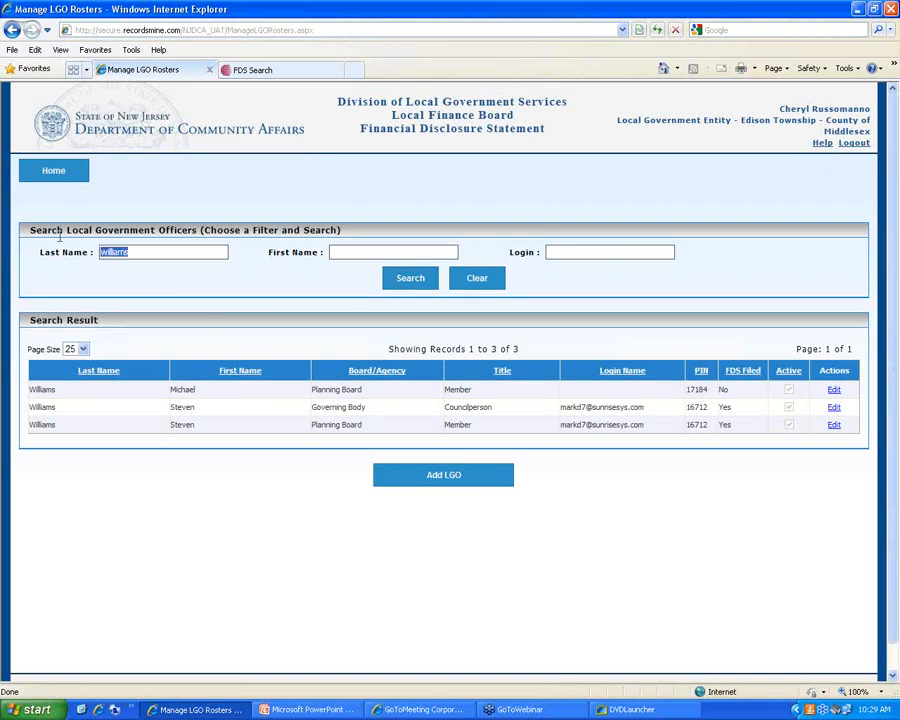
pyautogui.press('BackSpace')
pyautogui.click(368, 249)
# Search for officers whose first name contains 'm', then clear the filter to restore all 21 records
pyautogui.write('m')
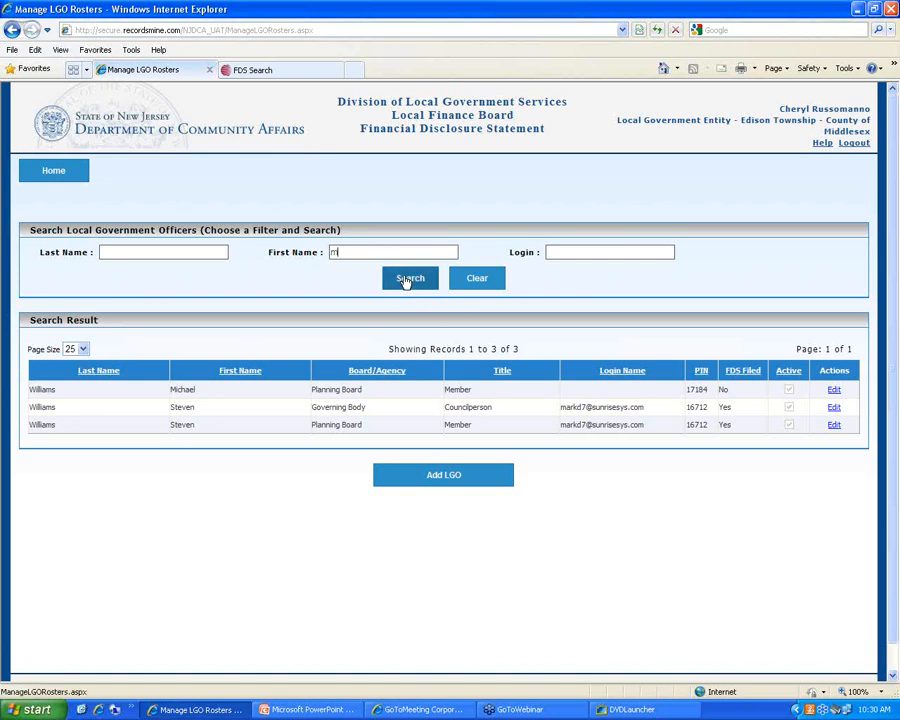
pyautogui.click(406, 281)
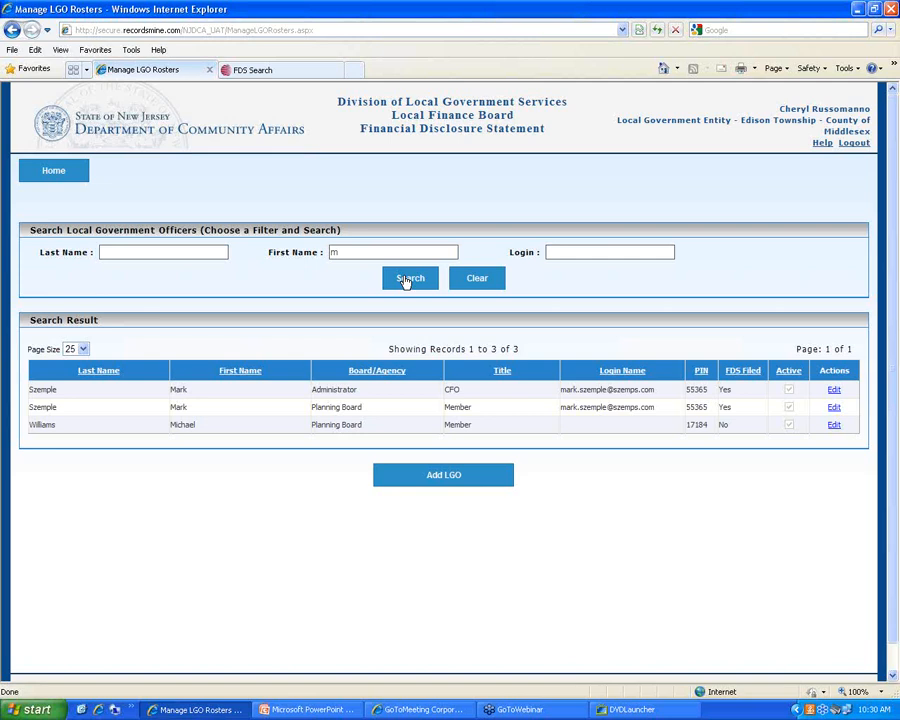
pyautogui.click(405, 281)
pyautogui.click(478, 285)
pyautogui.click(168, 252)
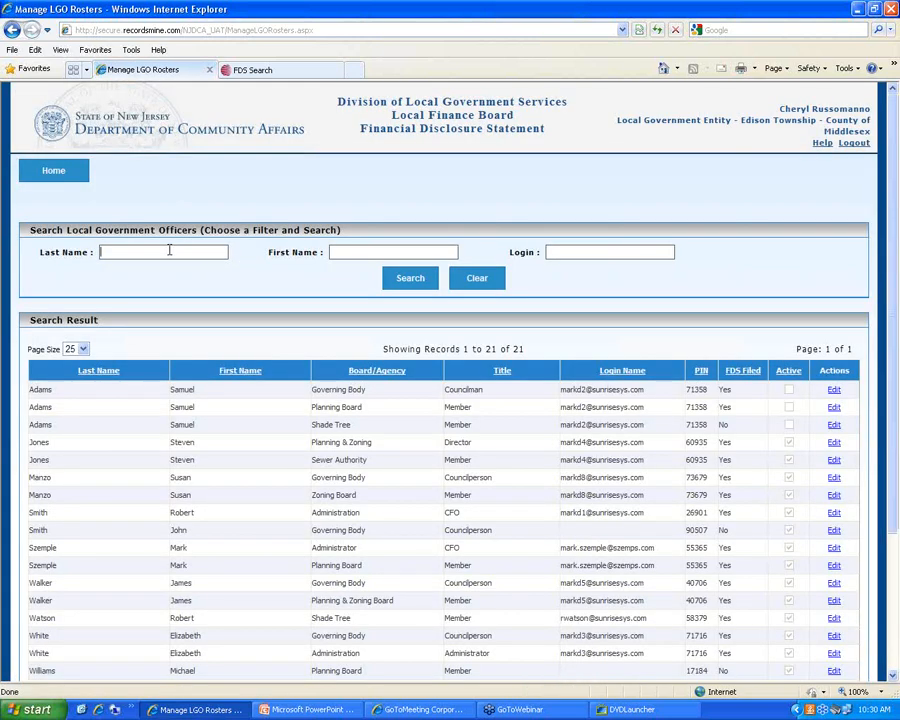
pyautogui.write('s')
pyautogui.click(417, 290)
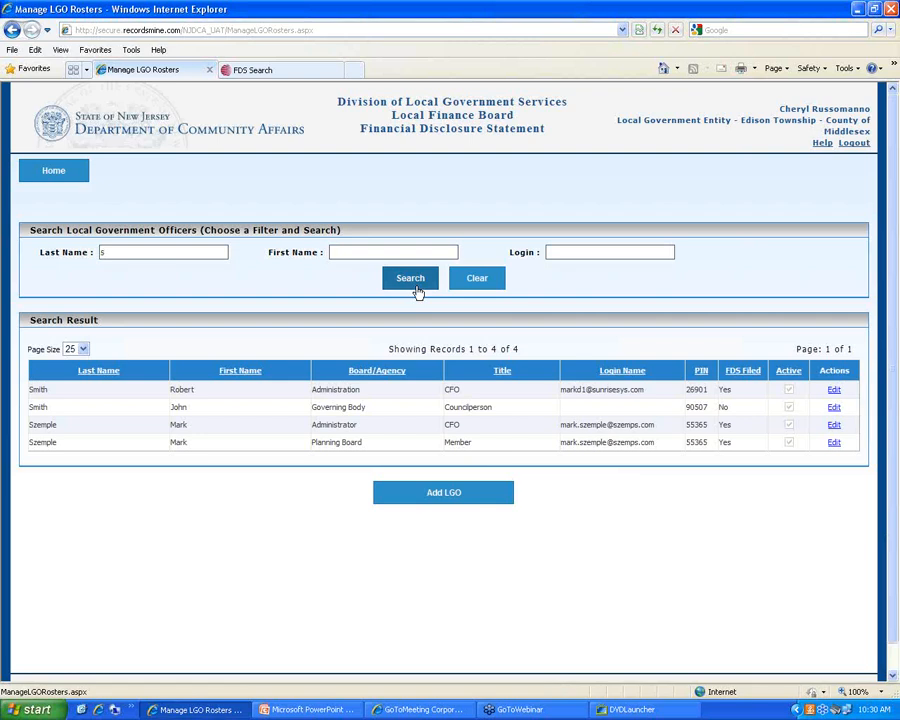
pyautogui.click(476, 279)
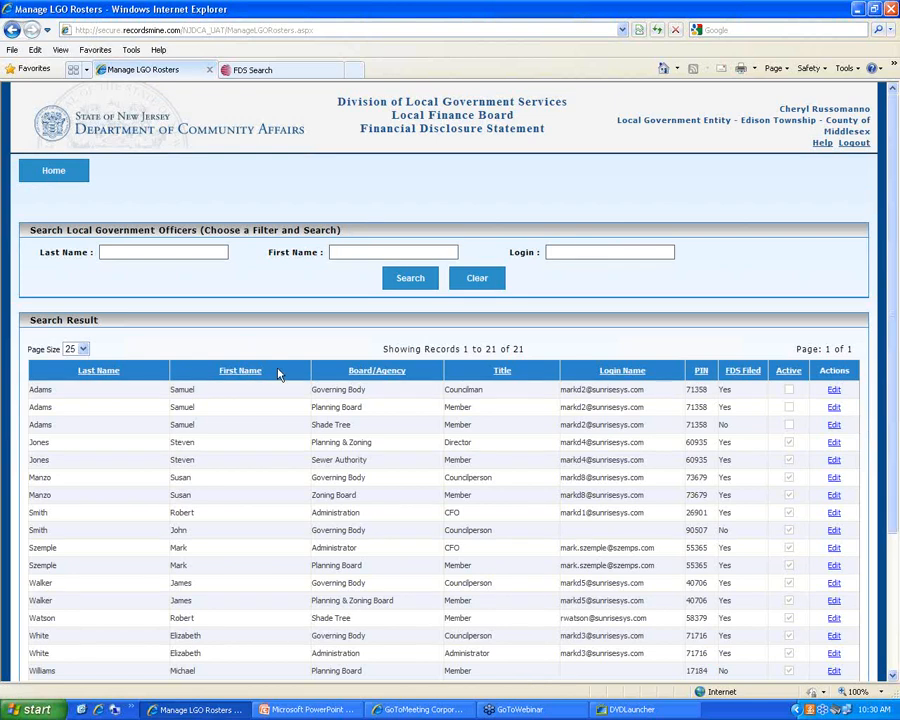
# Sort the roster by first name ascending and descending, then by Board/Agency
pyautogui.scroll(-3, 317, 446)
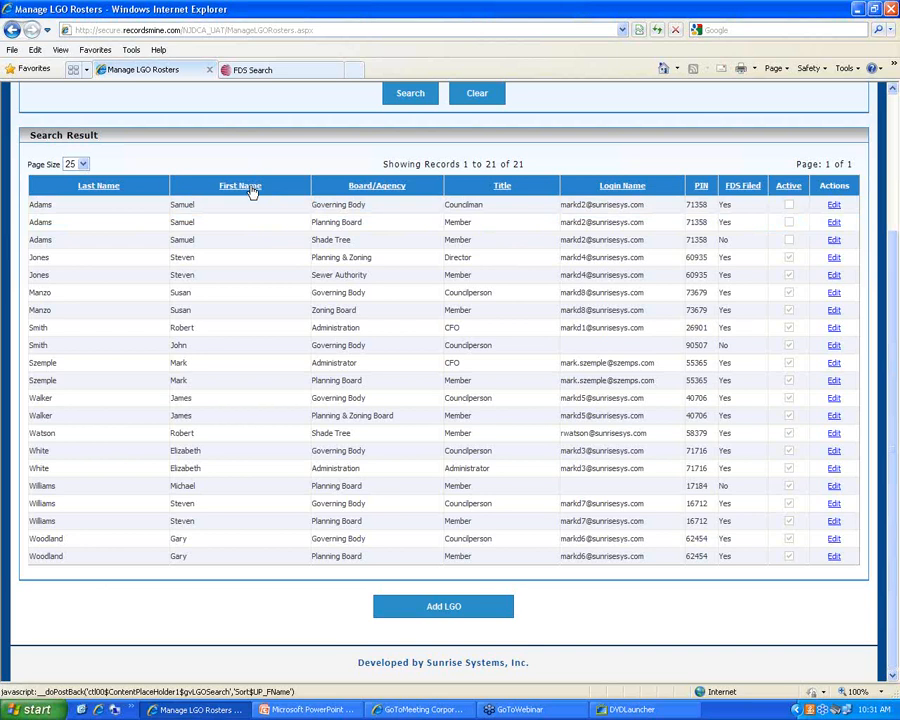
pyautogui.click(240, 186)
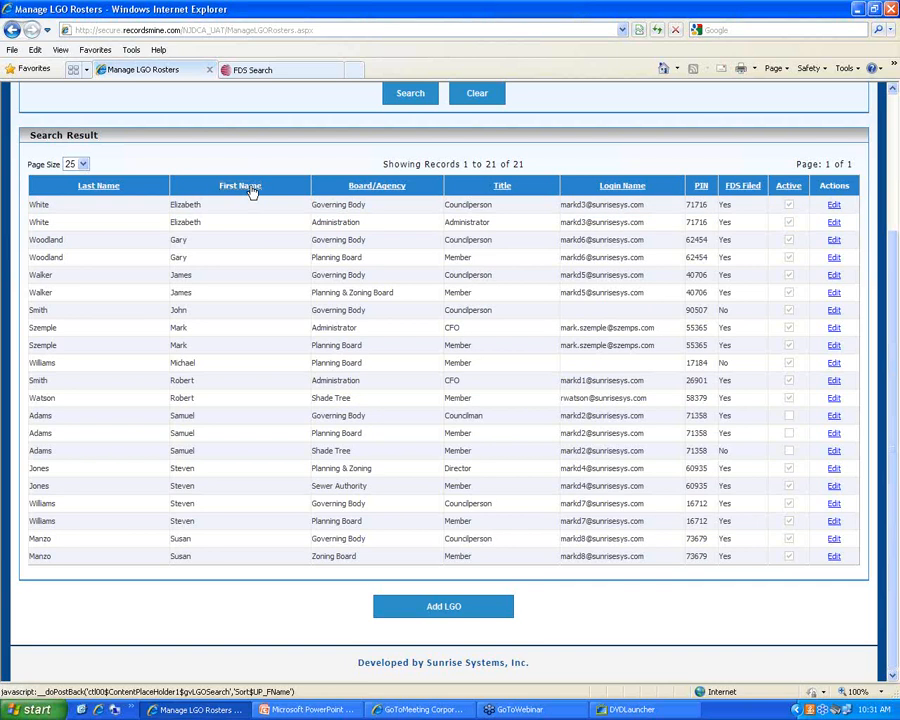
pyautogui.click(252, 191)
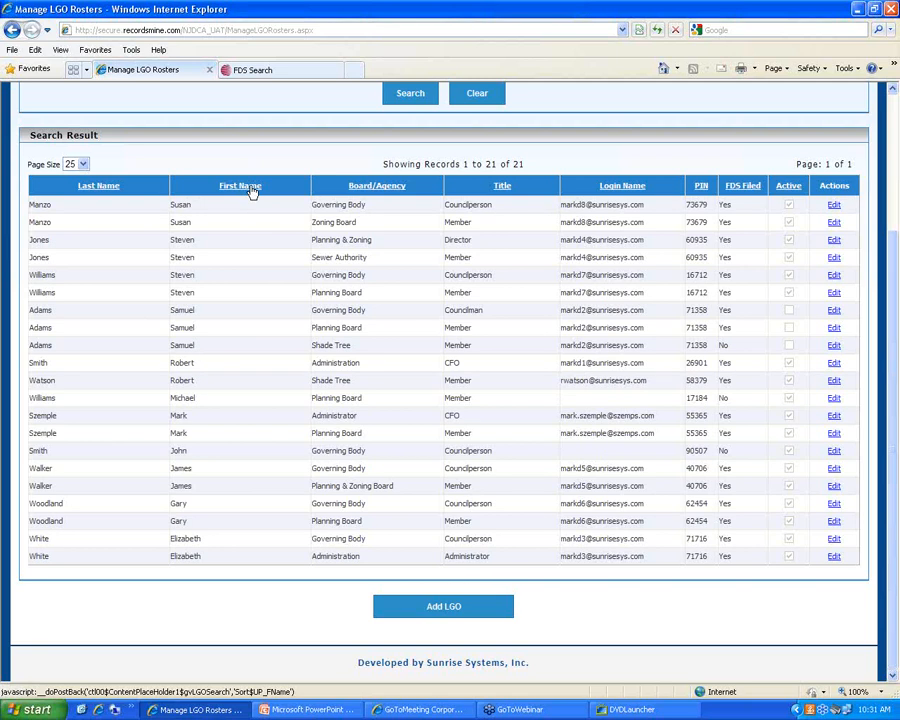
pyautogui.click(369, 188)
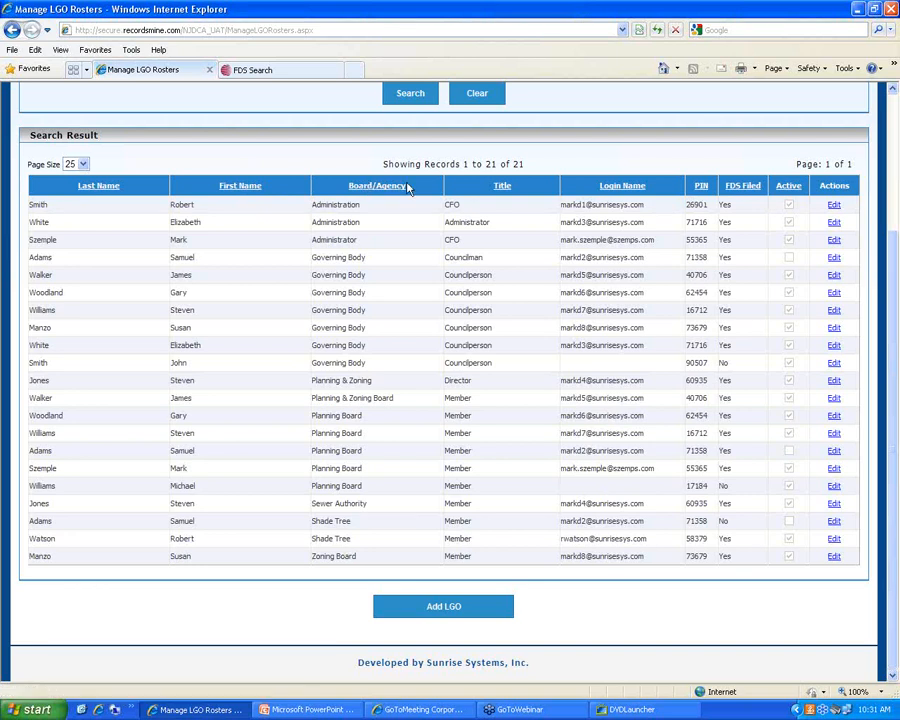
# Sort the roster by Title, then alphabetically by Last Name
pyautogui.click(502, 186)
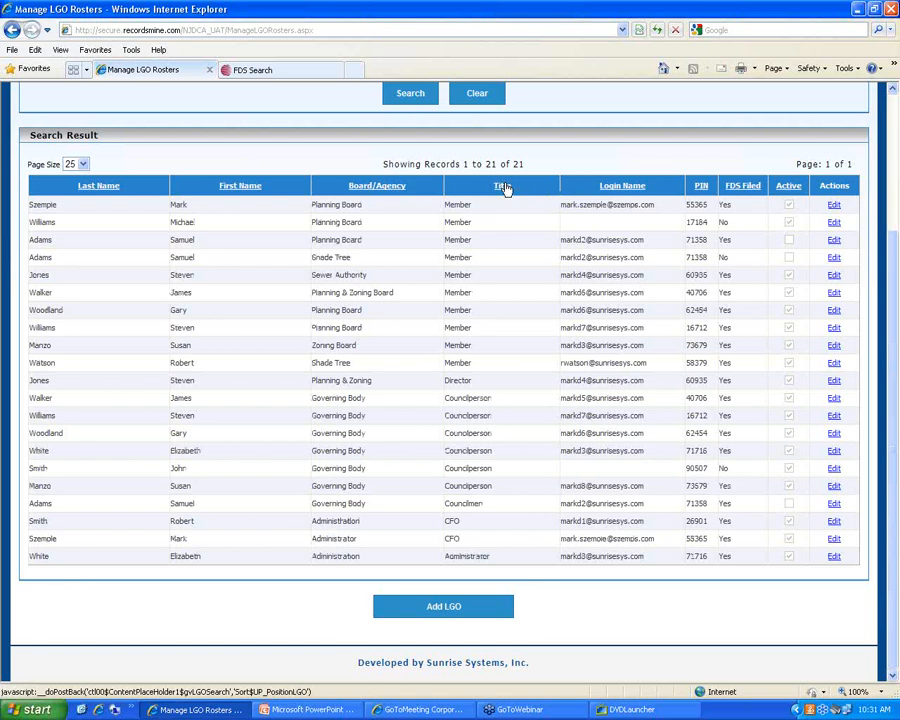
pyautogui.click(100, 186)
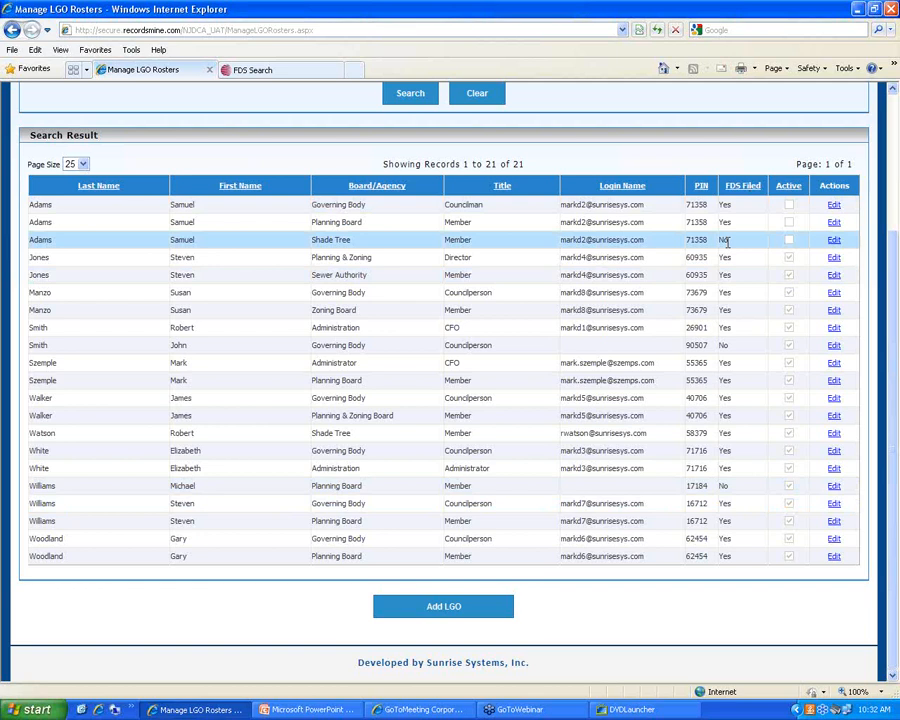
# Sort the roster by FDS Filed descending so the three non-filers come first
pyautogui.click(745, 186)
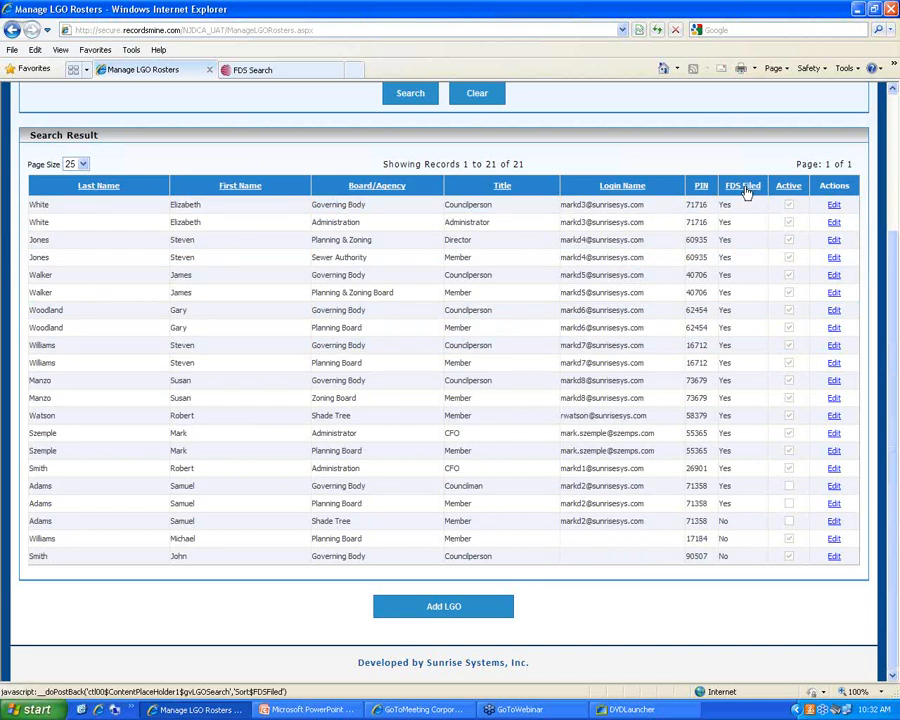
pyautogui.click(745, 188)
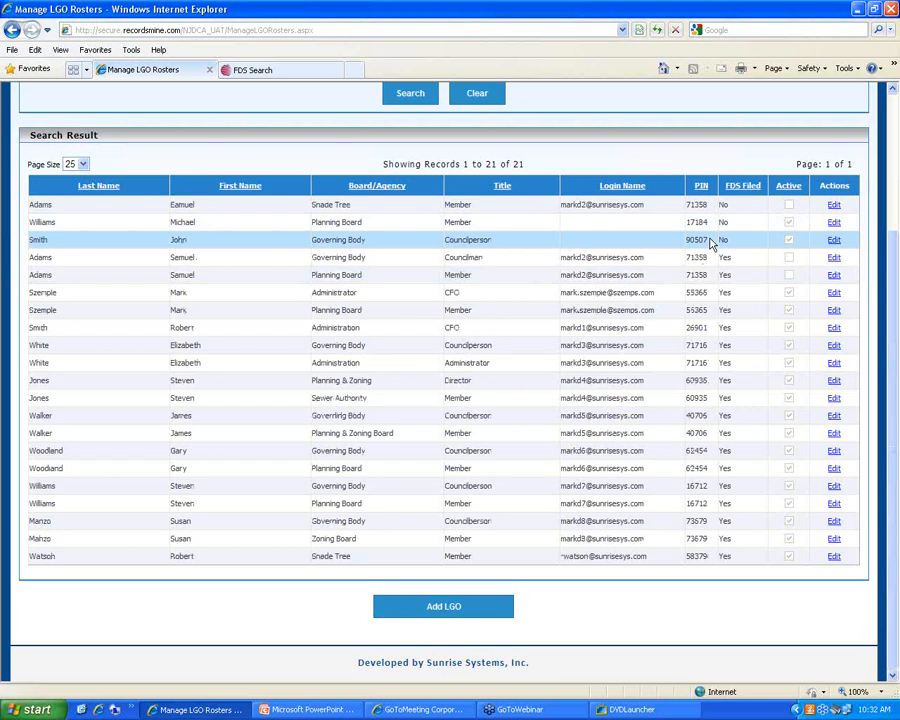
# Scroll below the results grid and start a blank Add LGO form
pyautogui.click(834, 258)
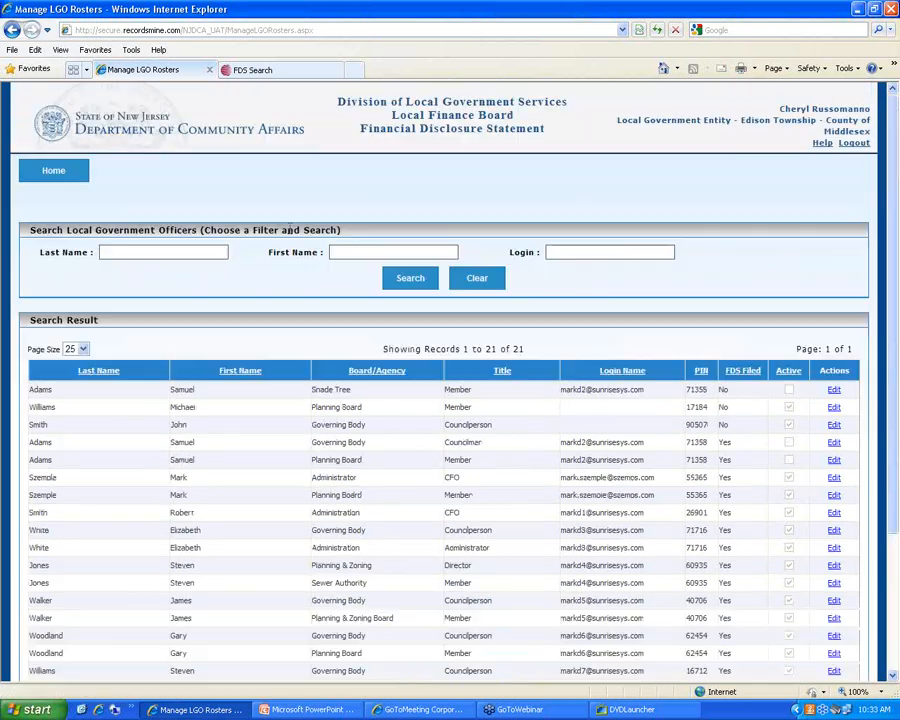
pyautogui.scroll(-3, 400, 265)
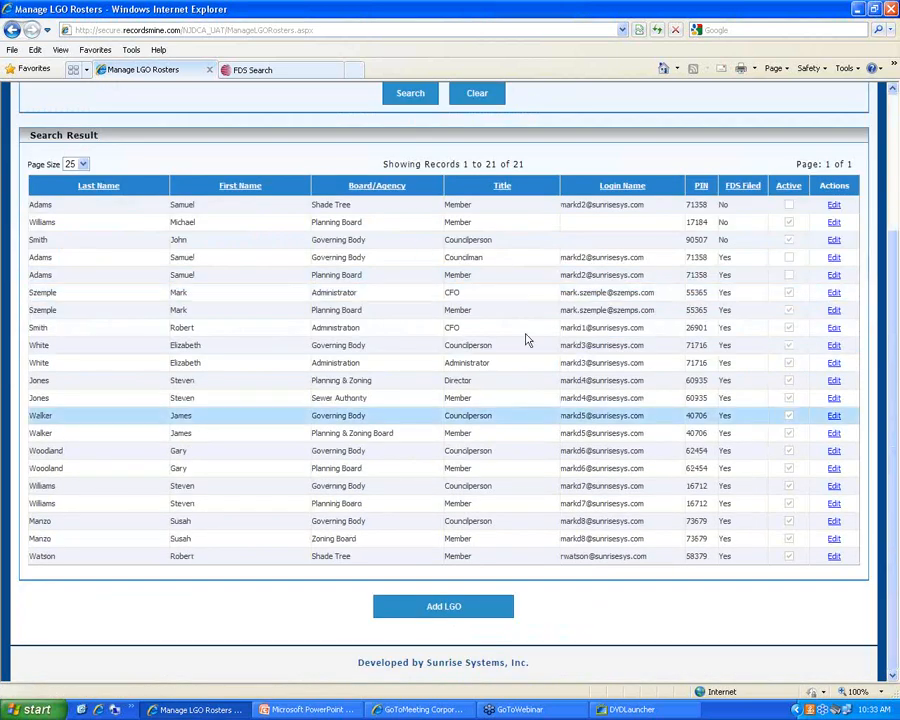
pyautogui.scroll(3, 518, 337)
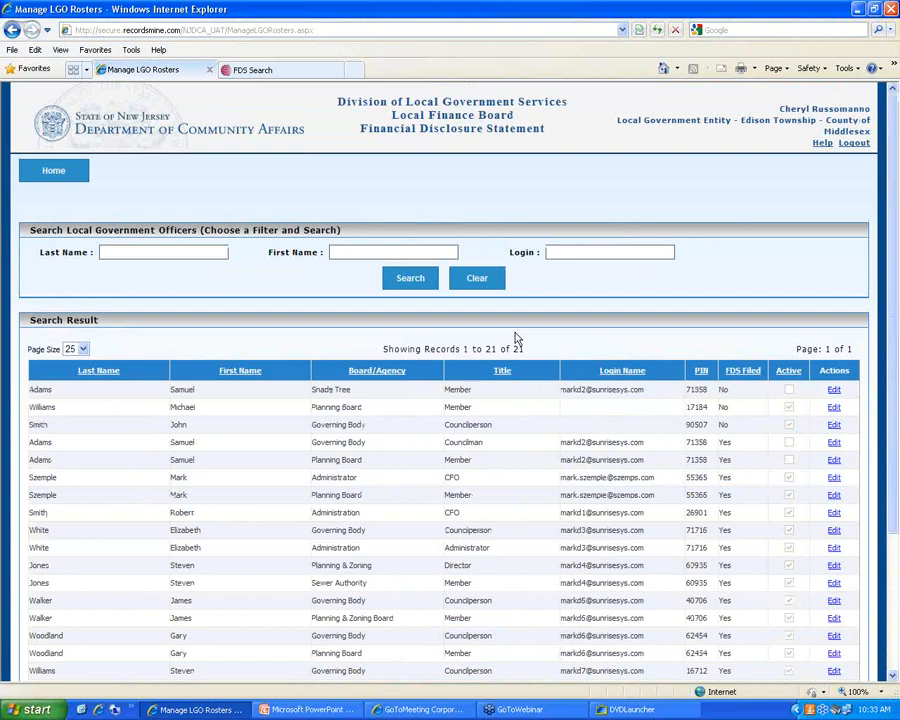
pyautogui.scroll(-3, 517, 338)
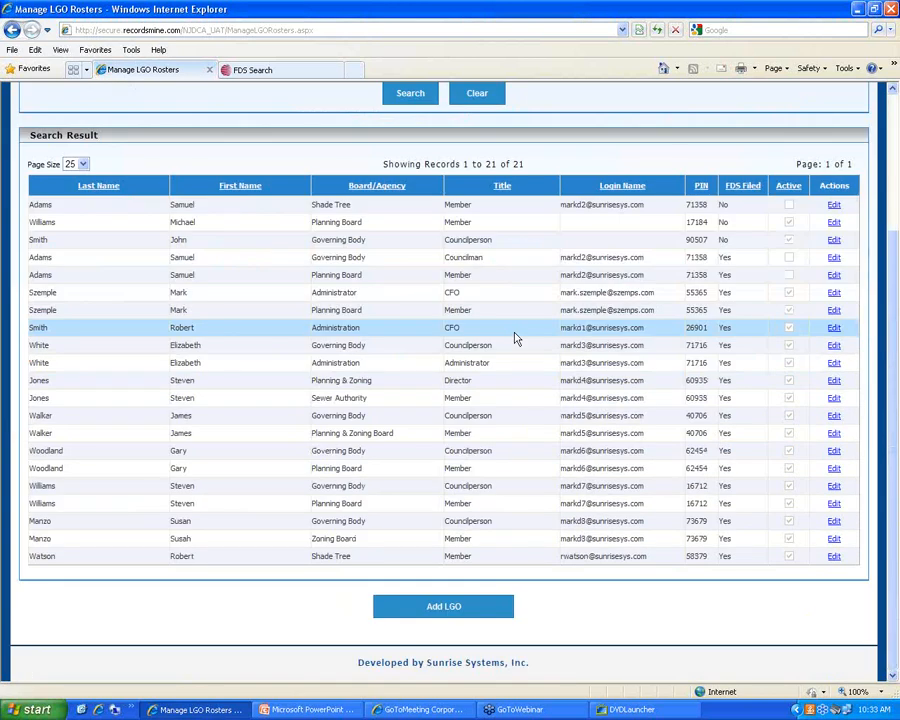
pyautogui.click(459, 606)
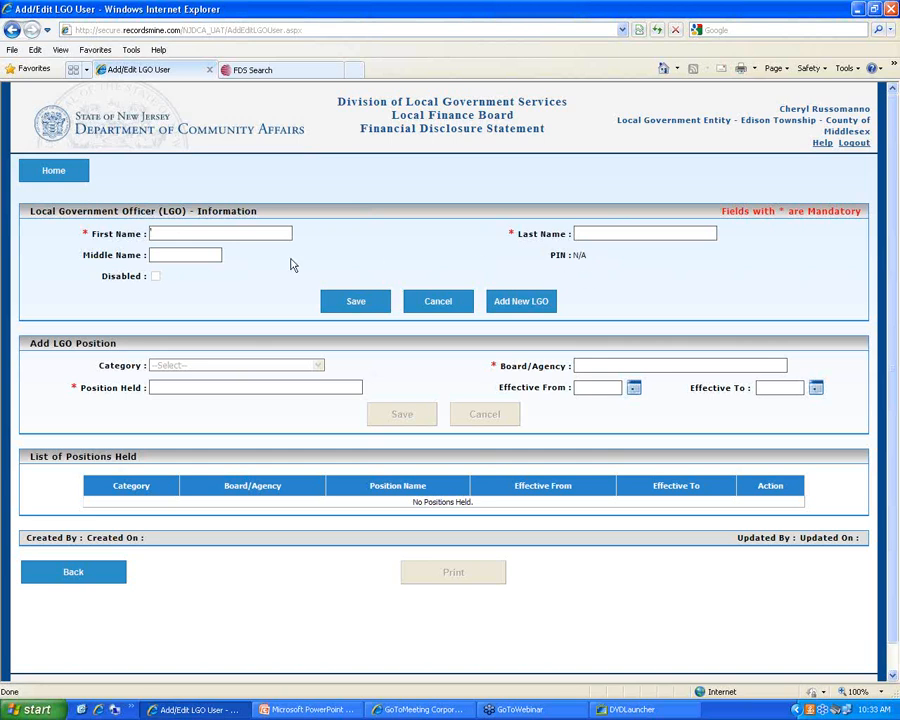
# Enter the new officer's first and last name and save the record, which assigns a PIN
pyautogui.write('Susan')
pyautogui.write('Smith')
pyautogui.click(186, 233)
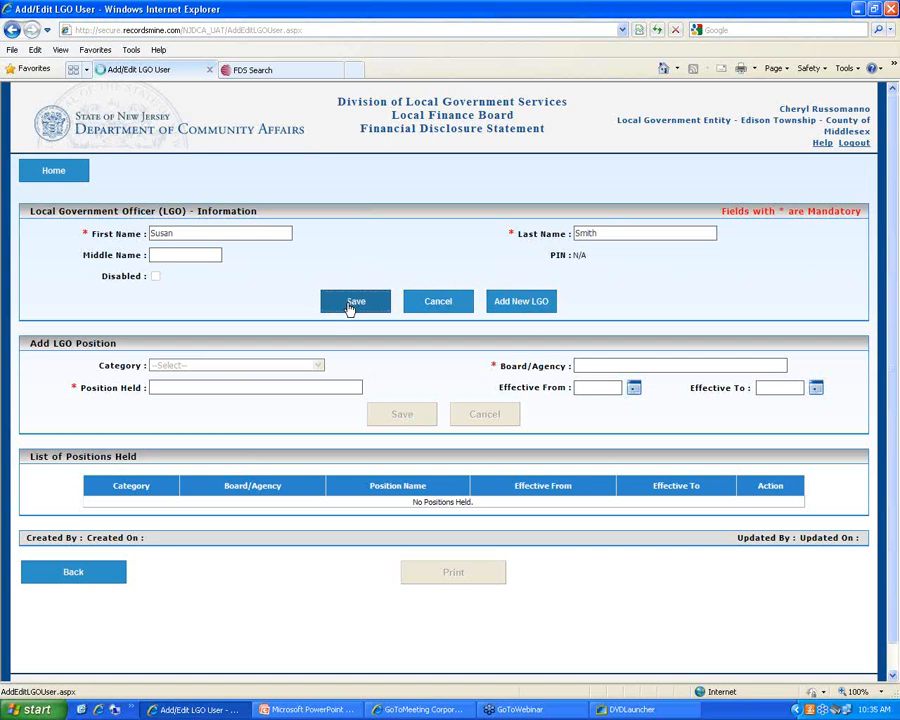
pyautogui.click(350, 303)
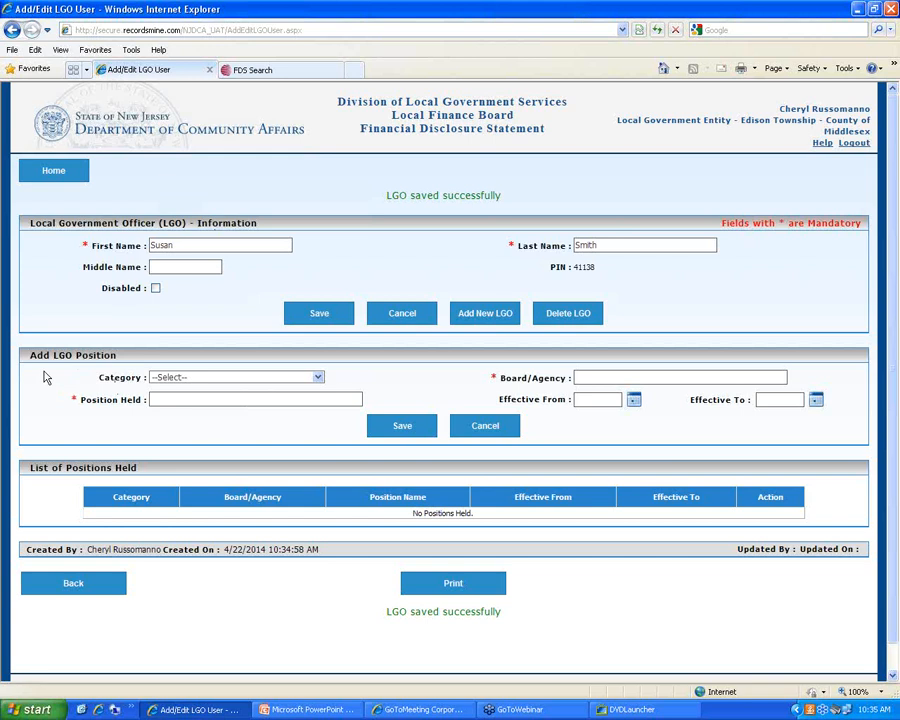
# Add an Elected Official position, Councilperson on the Governing Body, and save it
pyautogui.click(318, 377)
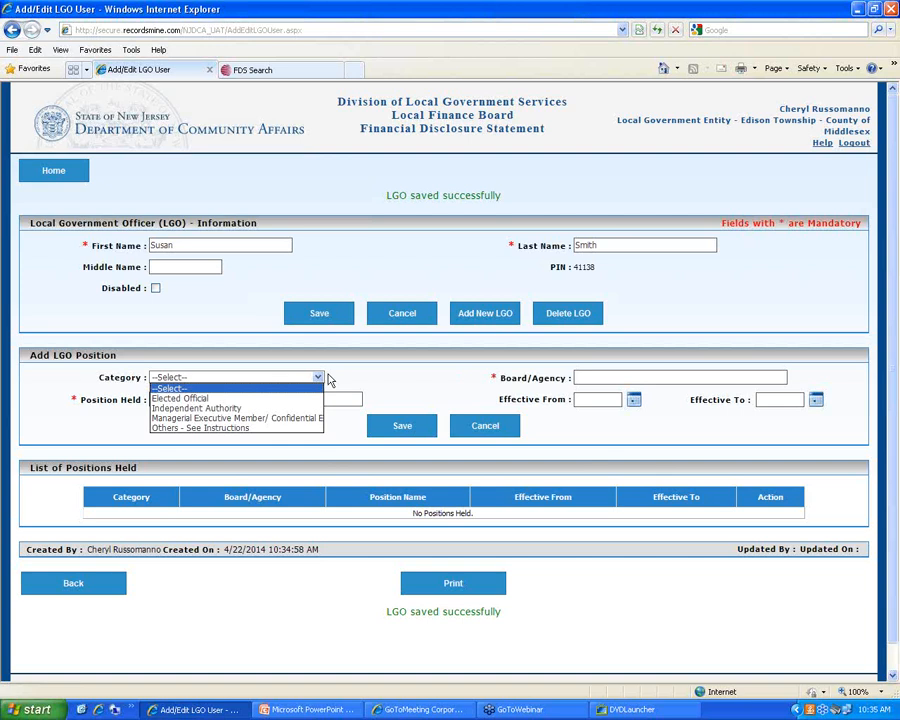
pyautogui.click(254, 399)
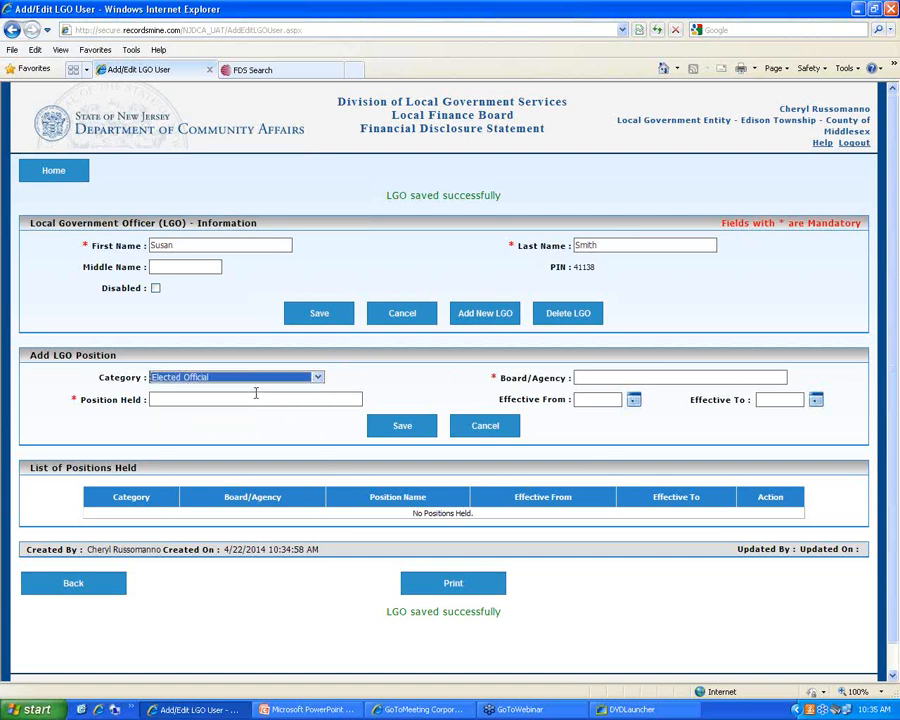
pyautogui.click(592, 377)
pyautogui.write('G')
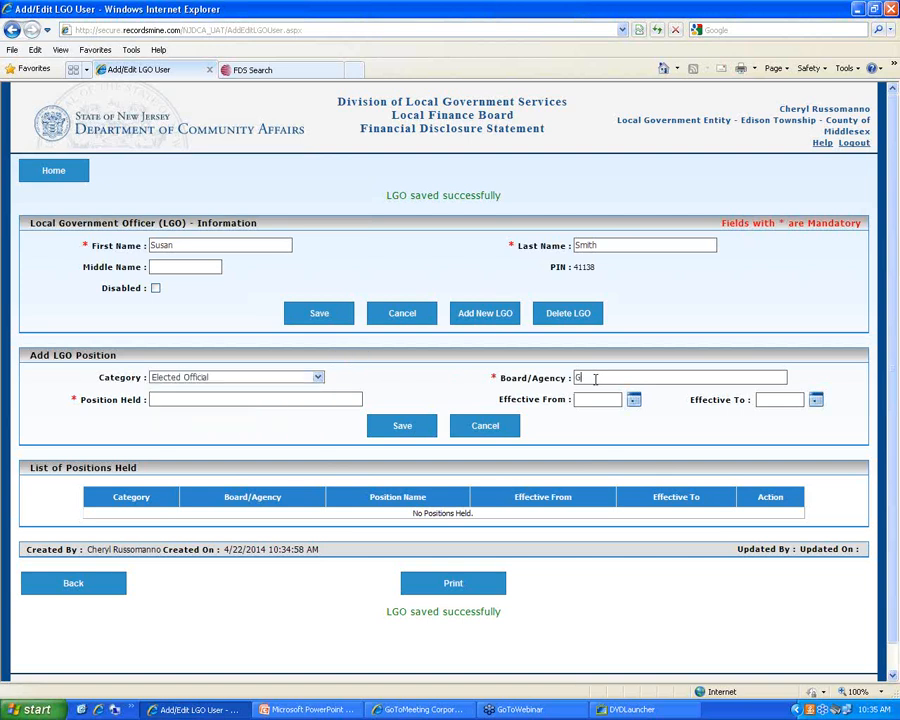
pyautogui.write('overning Board')
pyautogui.press('BackSpace')
pyautogui.press('BackSpace')
pyautogui.press('BackSpace')
pyautogui.write('dy')
pyautogui.press('Tab')
pyautogui.write('Councilperson')
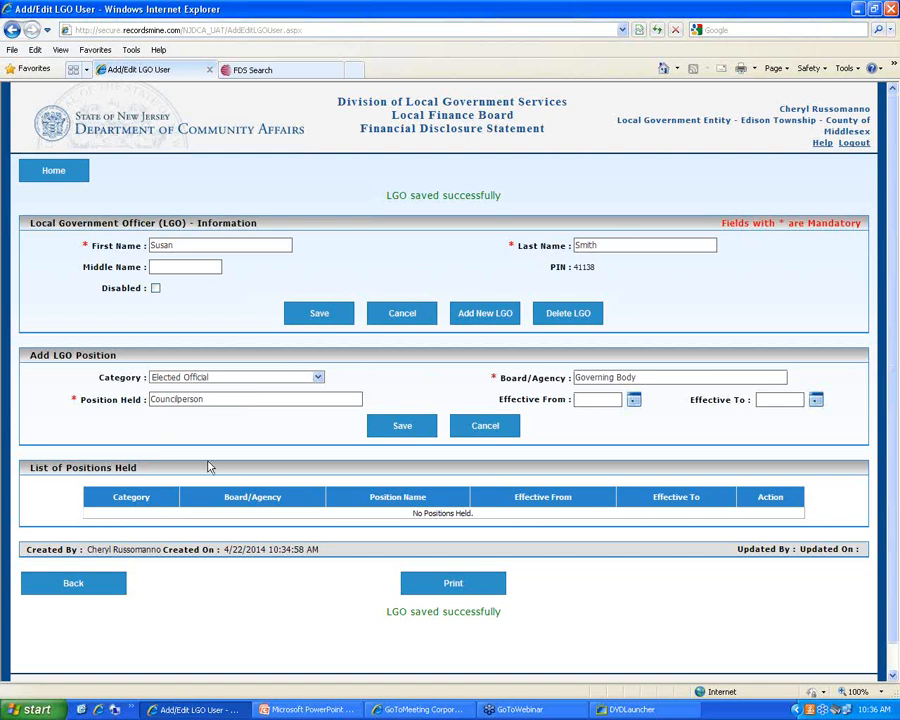
pyautogui.click(416, 427)
# Save the Councilperson position, then add and save Member of Planning Board under Others - See Instructions
pyautogui.click(402, 426)
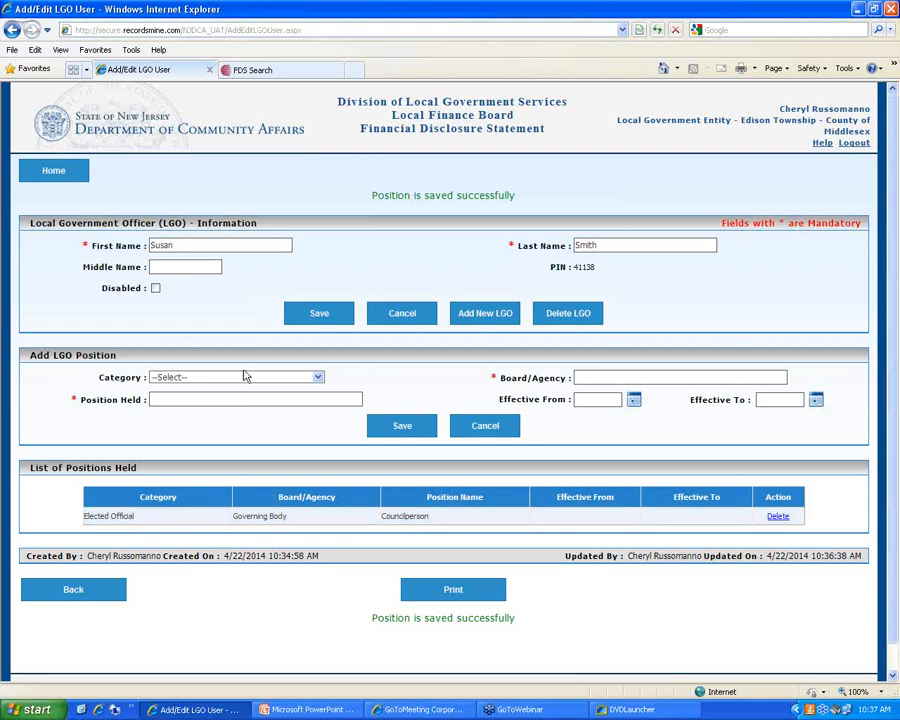
pyautogui.click(318, 377)
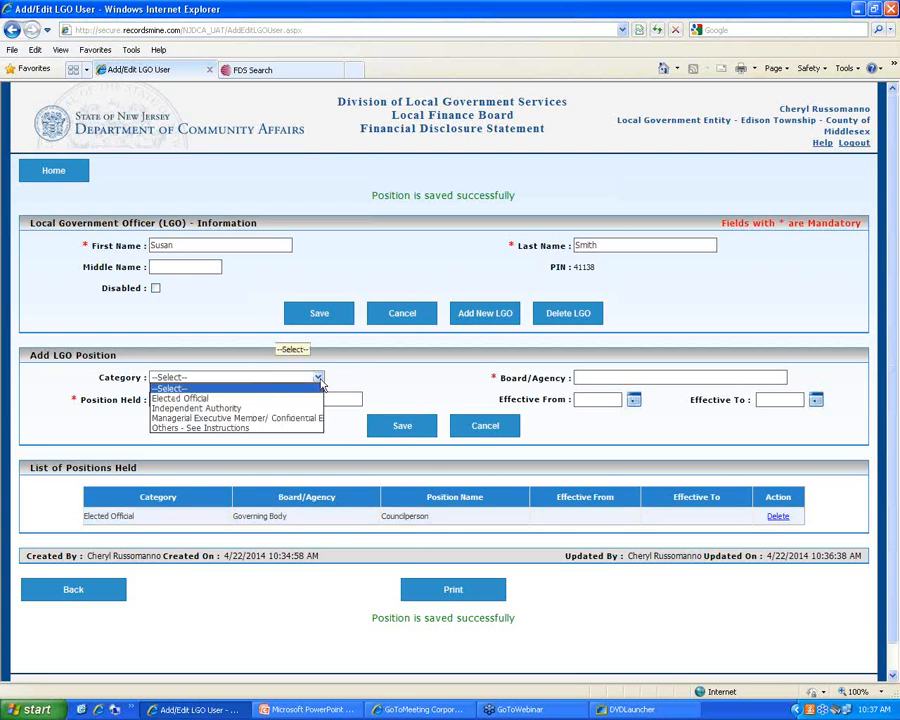
pyautogui.click(295, 428)
pyautogui.click(590, 376)
pyautogui.write('P')
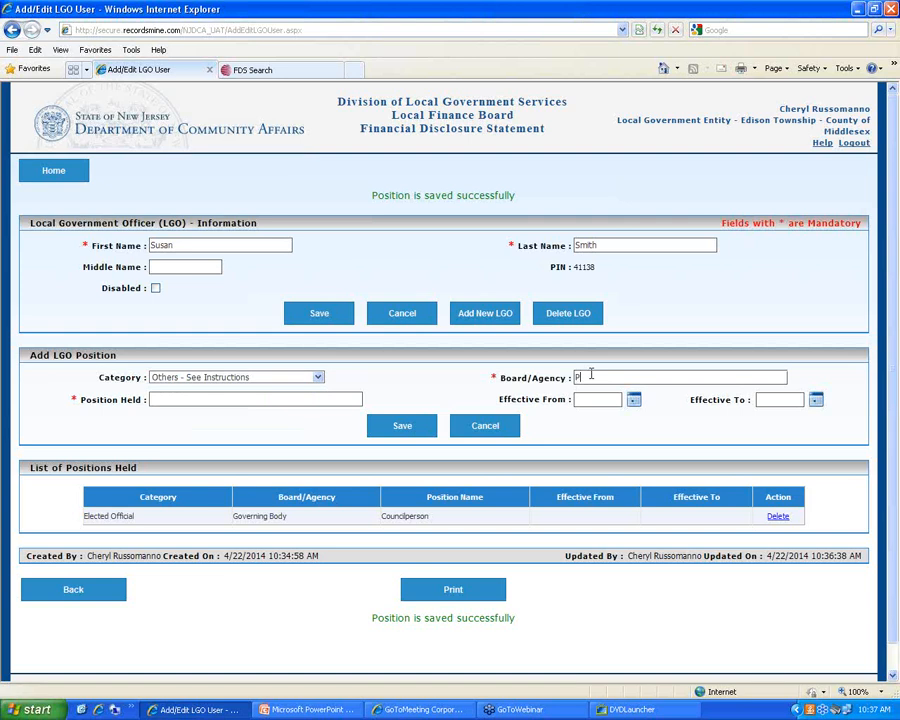
pyautogui.write('lanning Board')
pyautogui.press('Tab')
pyautogui.write('Member')
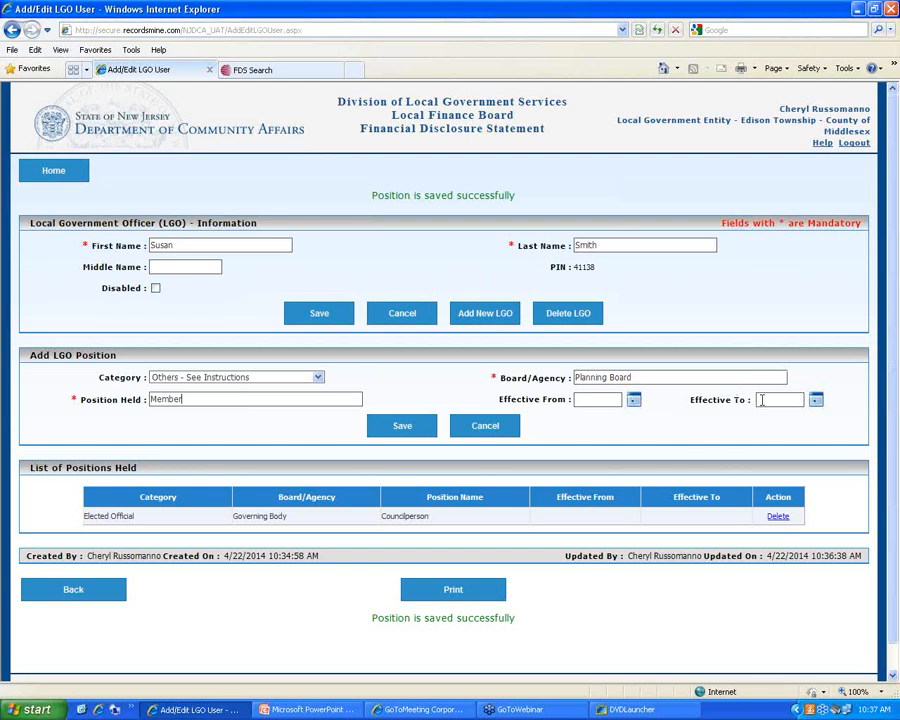
pyautogui.click(402, 426)
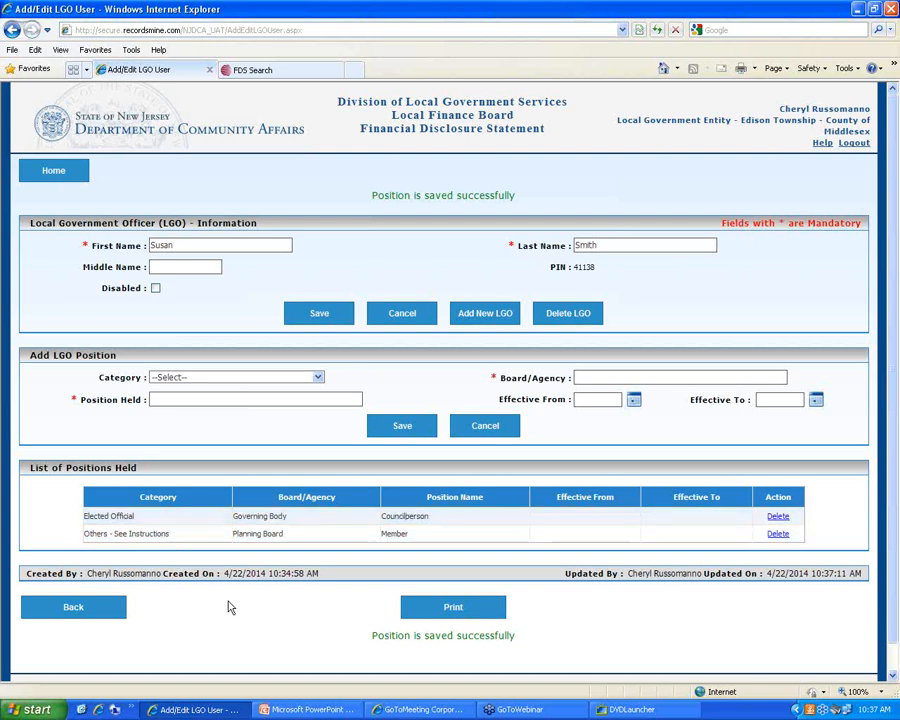
pyautogui.scroll(-1, 229, 607)
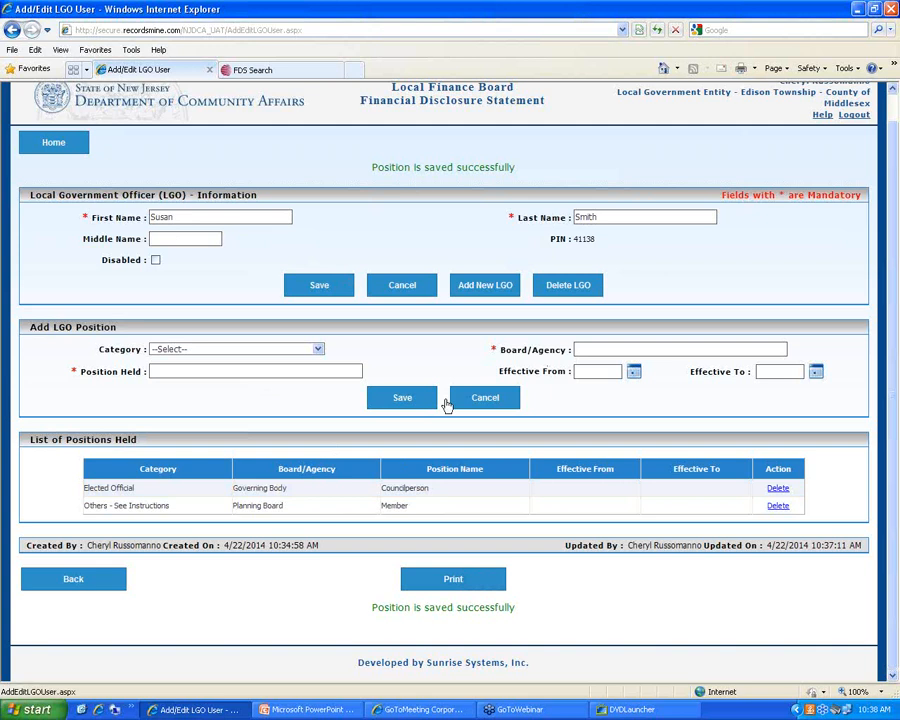
pyautogui.click(460, 575)
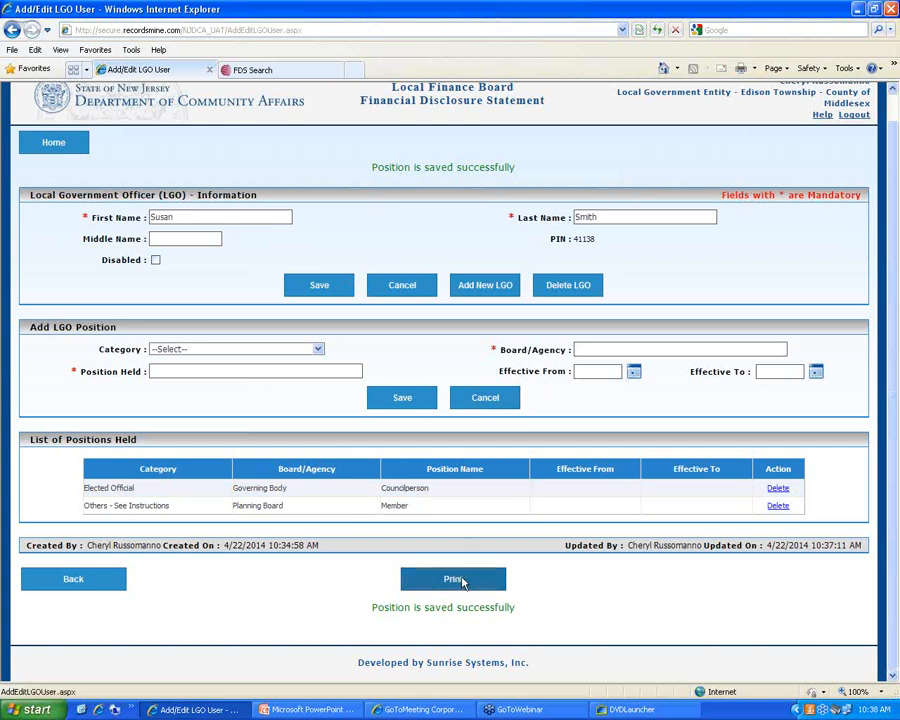
pyautogui.moveTo(219, 16); pyautogui.dragTo(469, 79)
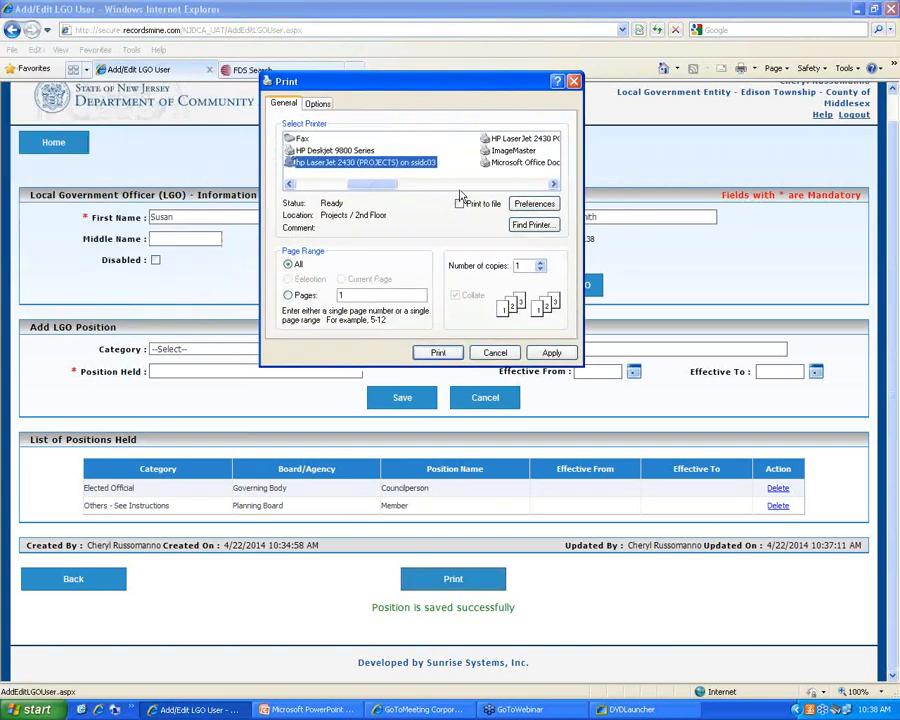
pyautogui.click(486, 360)
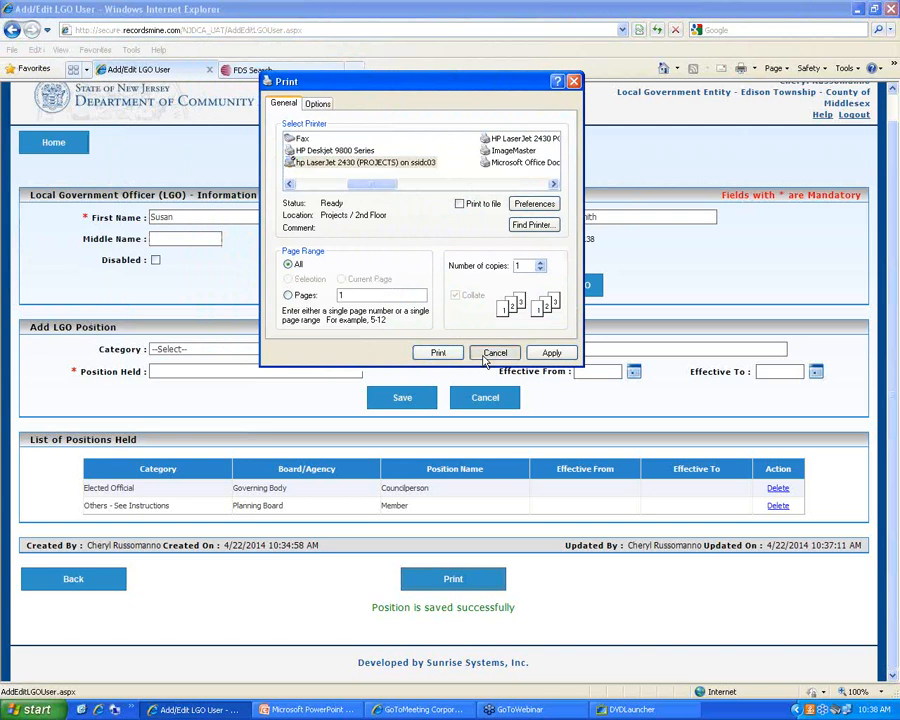
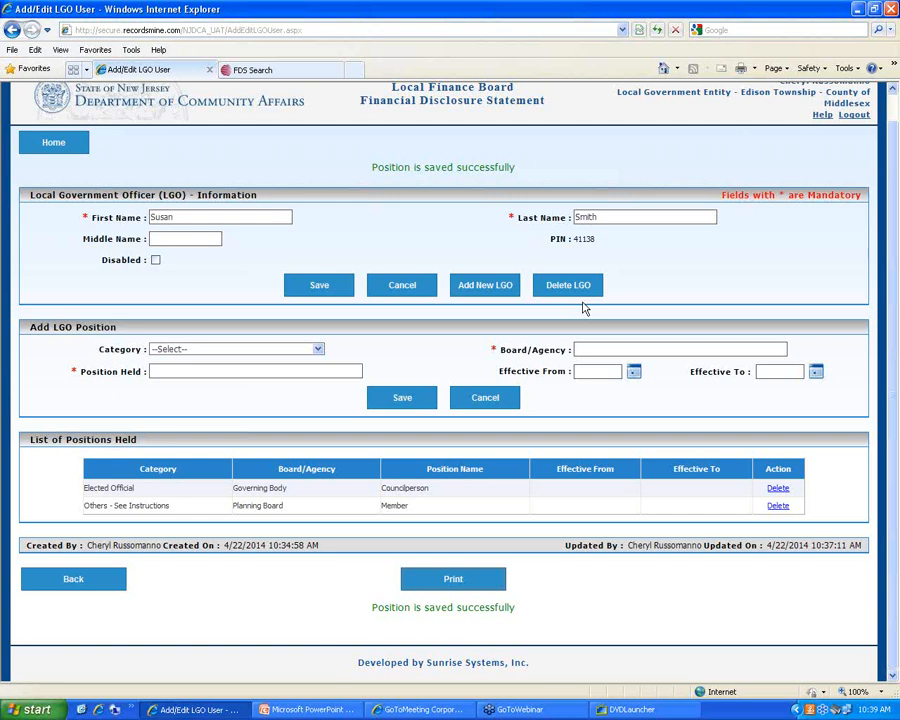
# Toggle the officer's Disabled flag on and off, then go back to the Manage LGO Rosters list
pyautogui.click(156, 261)
pyautogui.click(159, 262)
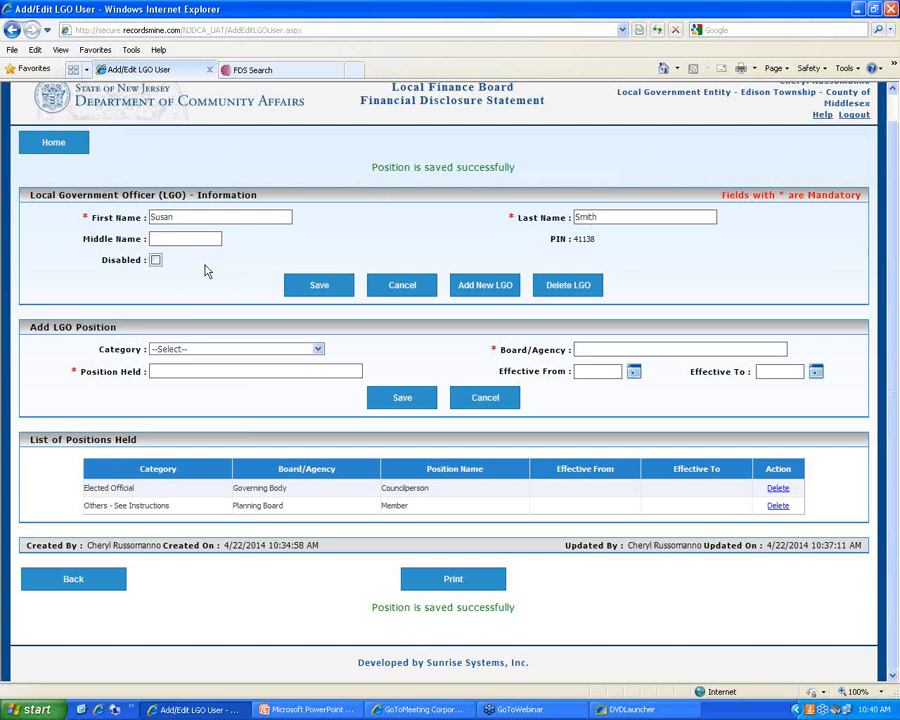
pyautogui.click(494, 292)
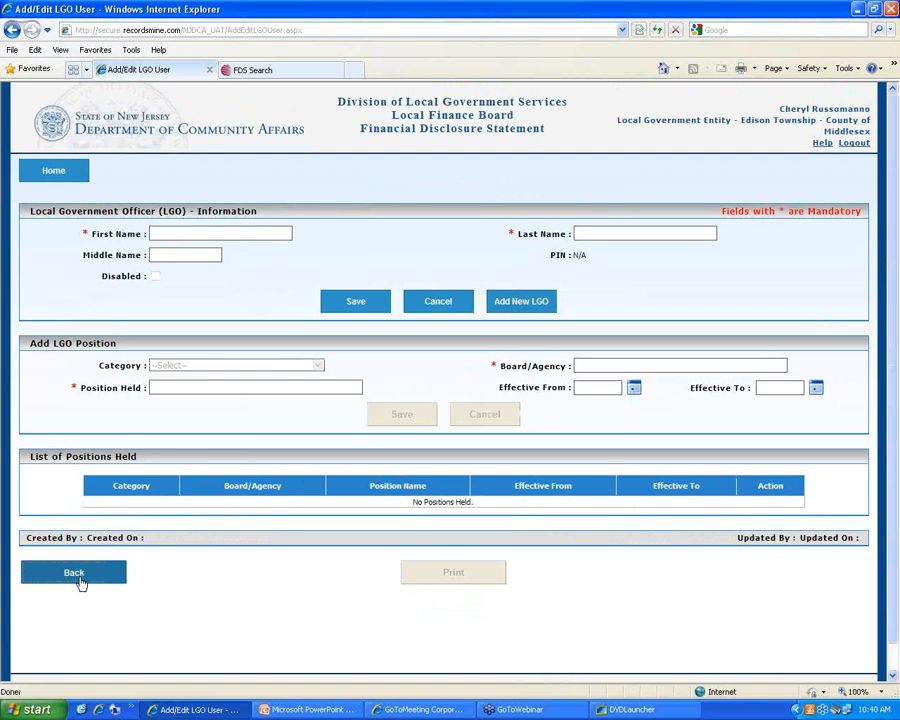
pyautogui.click(75, 578)
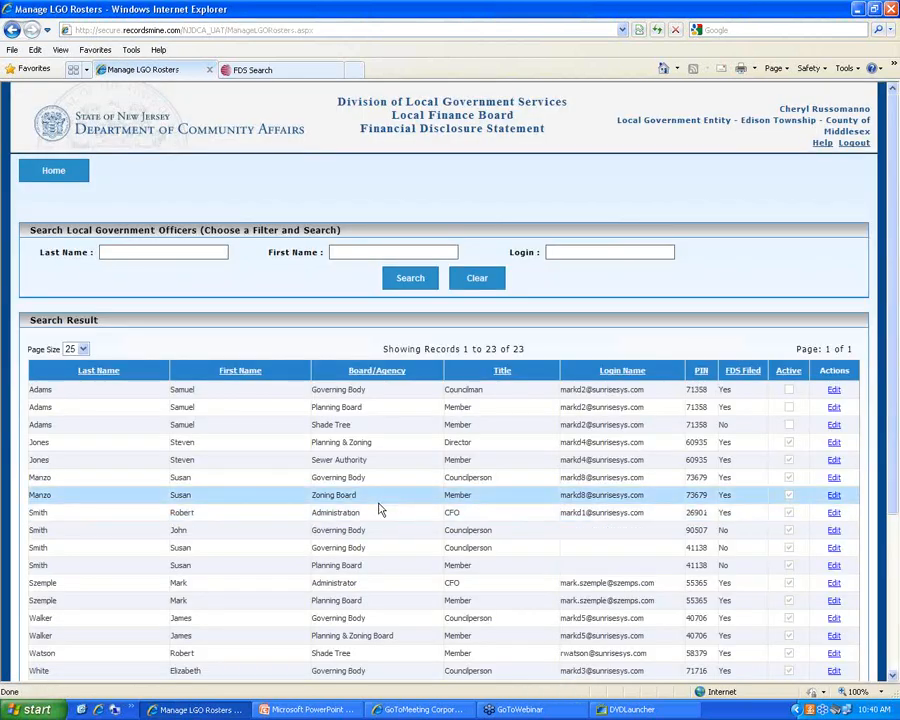
pyautogui.scroll(-3, 378, 510)
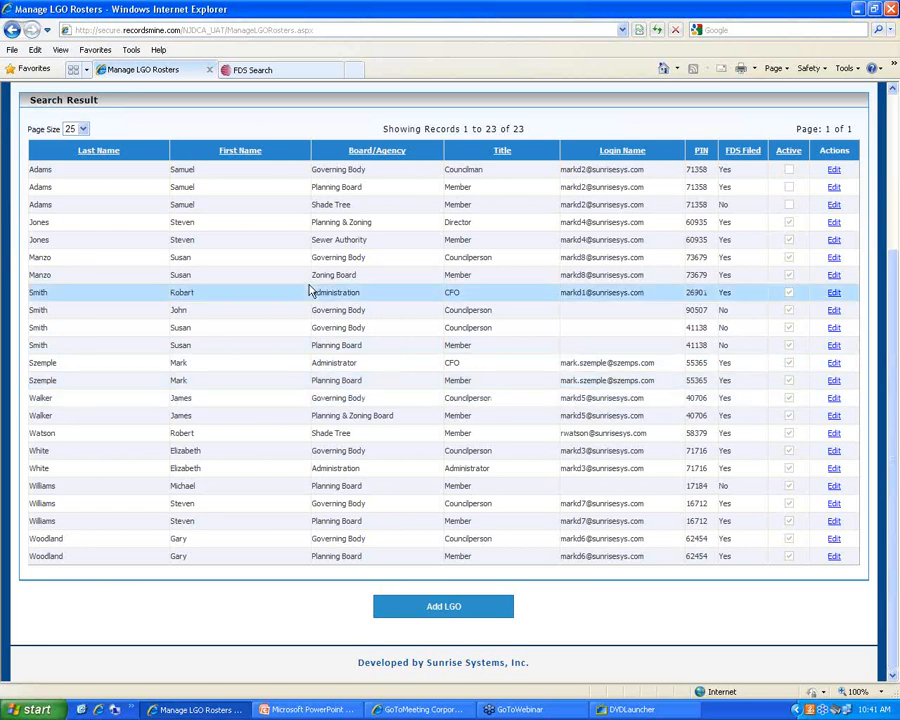
pyautogui.scroll(3, 890, 241)
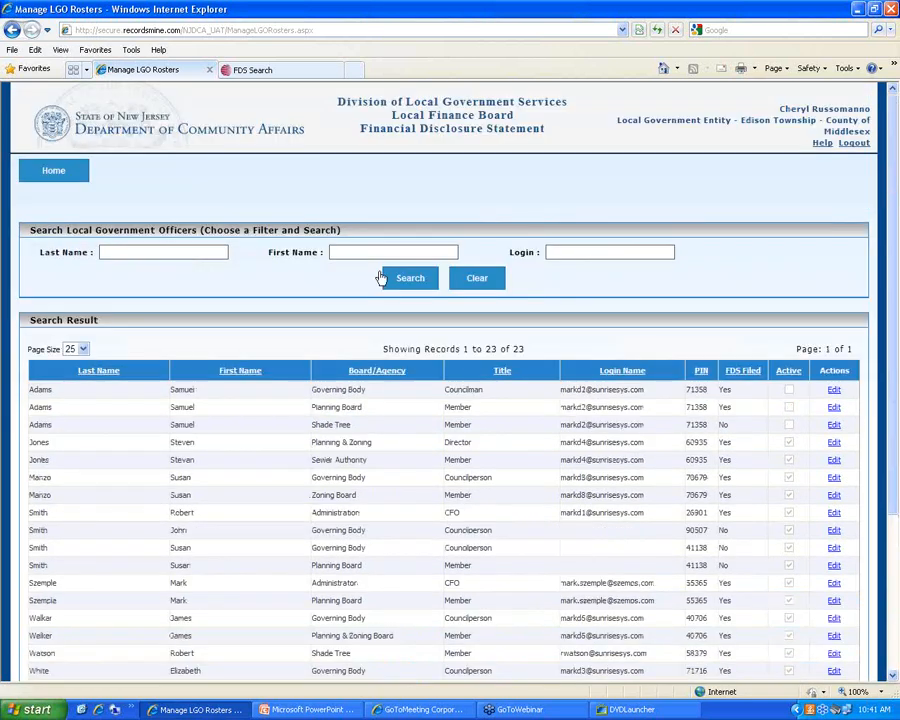
# Go through Home to Manage LGO Roster and edit the Governing Body councilperson's record
pyautogui.click(69, 179)
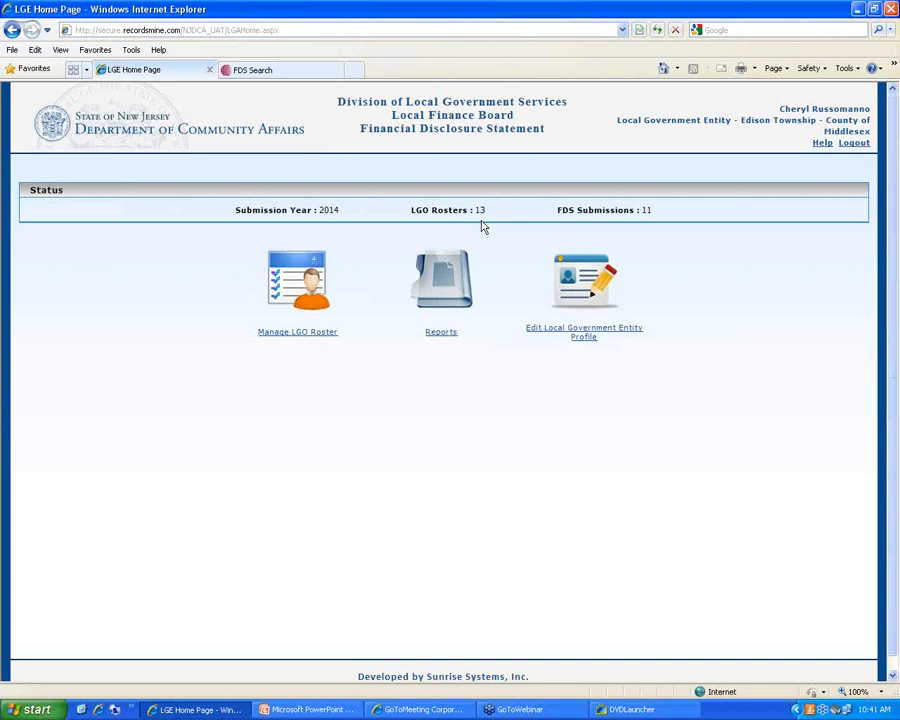
pyautogui.click(305, 337)
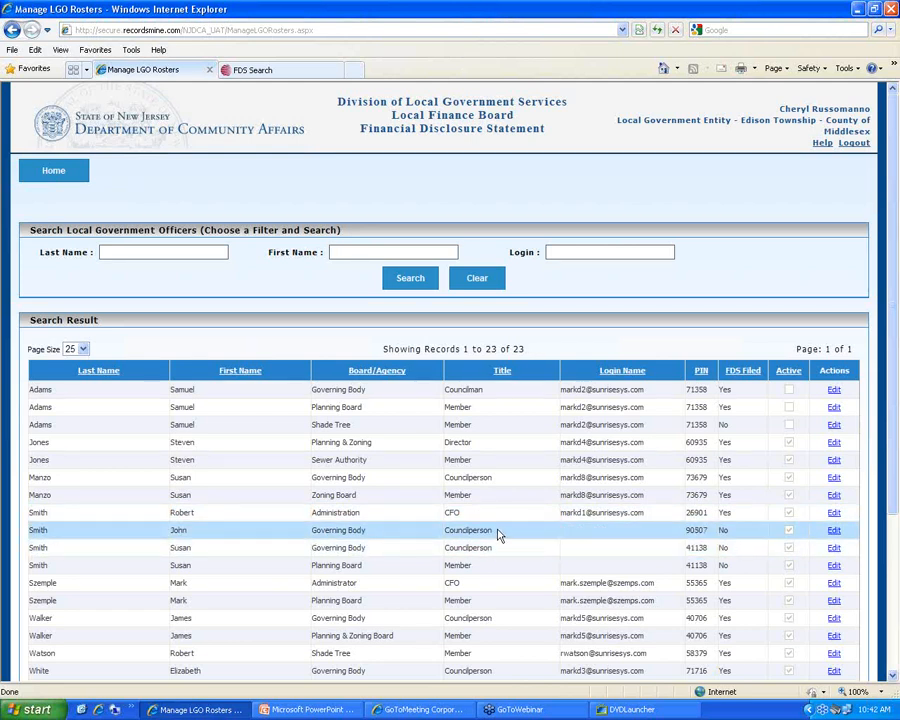
pyautogui.click(835, 533)
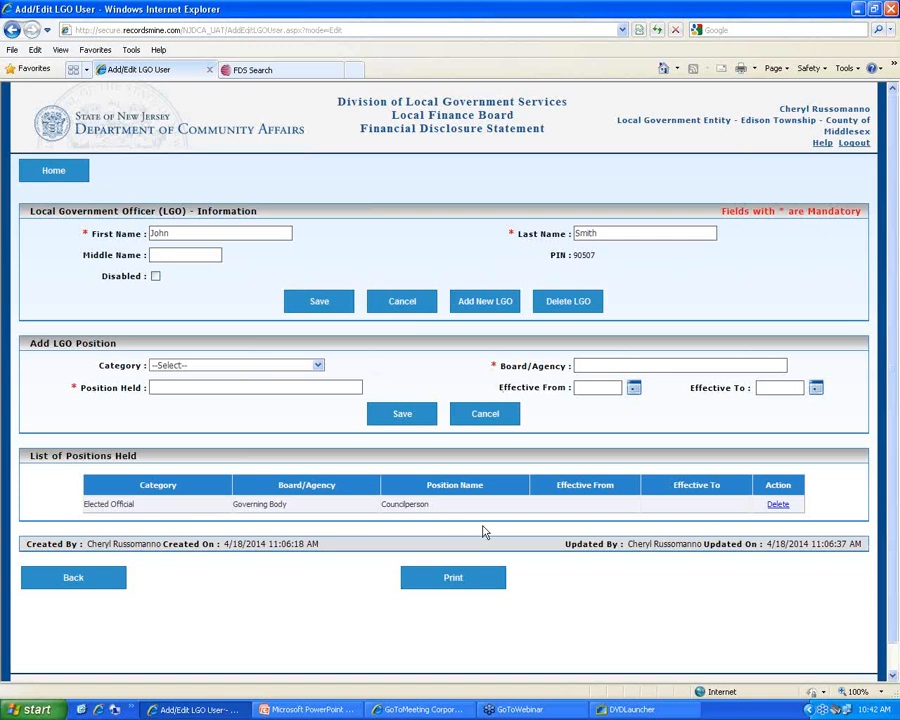
# Save a new position with Board/Agency 'Planning Board' and Position Held 'Member', categorised Others - See Instructions
pyautogui.click(317, 365)
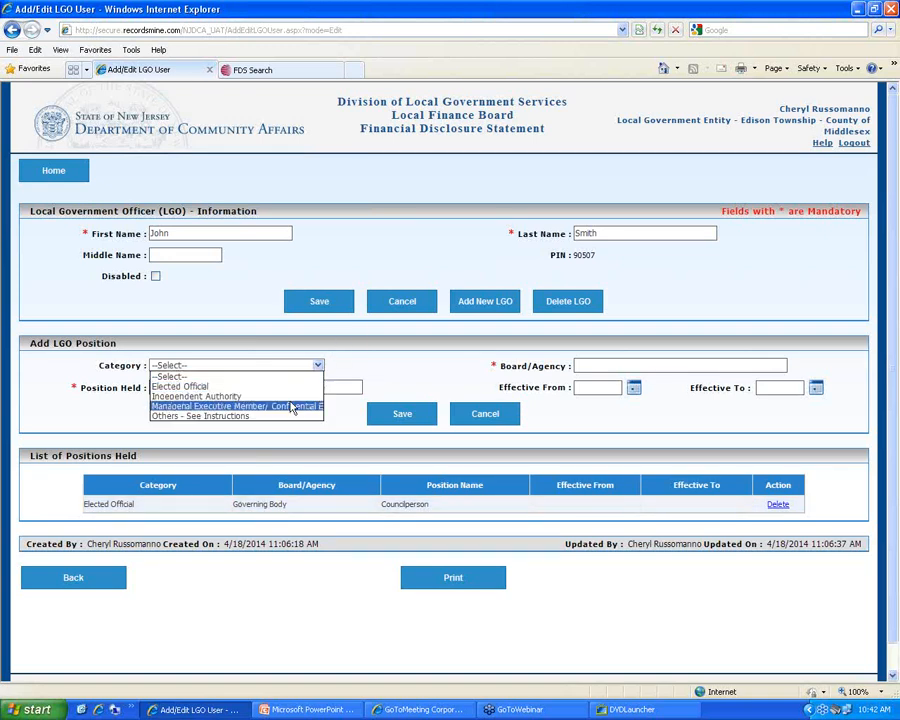
pyautogui.click(293, 415)
pyautogui.click(585, 365)
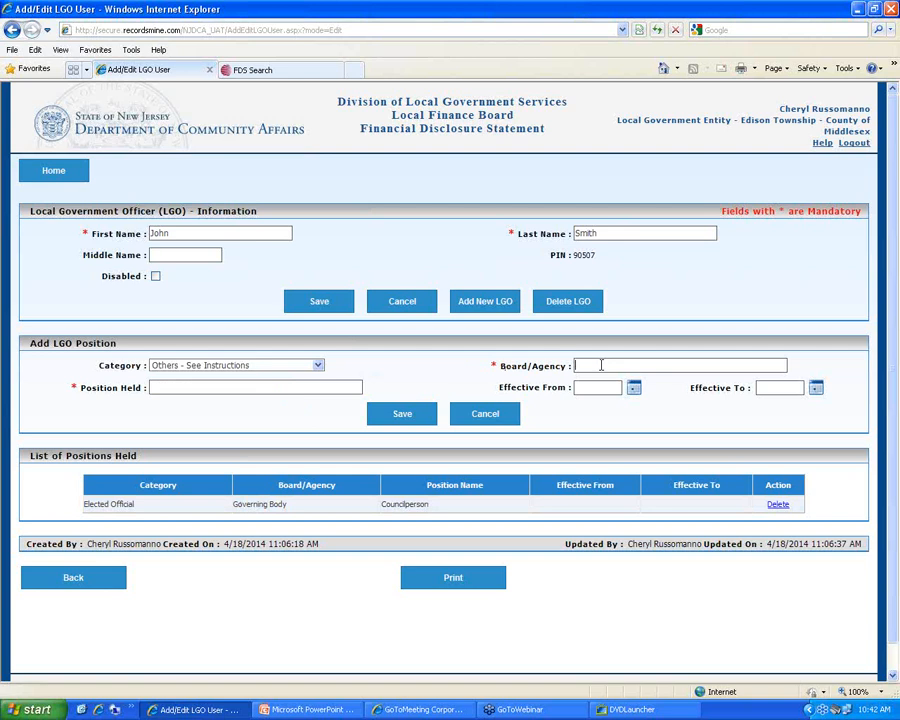
pyautogui.write('Planning Board')
pyautogui.click(268, 387)
pyautogui.write('Member')
pyautogui.click(408, 414)
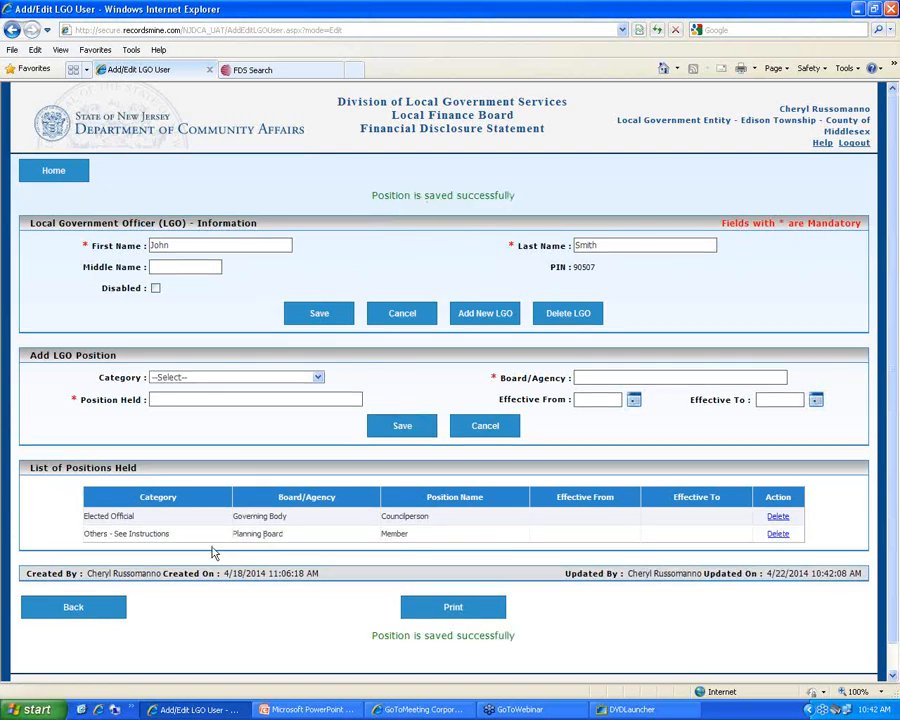
# Go back to Manage LGO Rosters and scroll through the 24 records
pyautogui.click(82, 610)
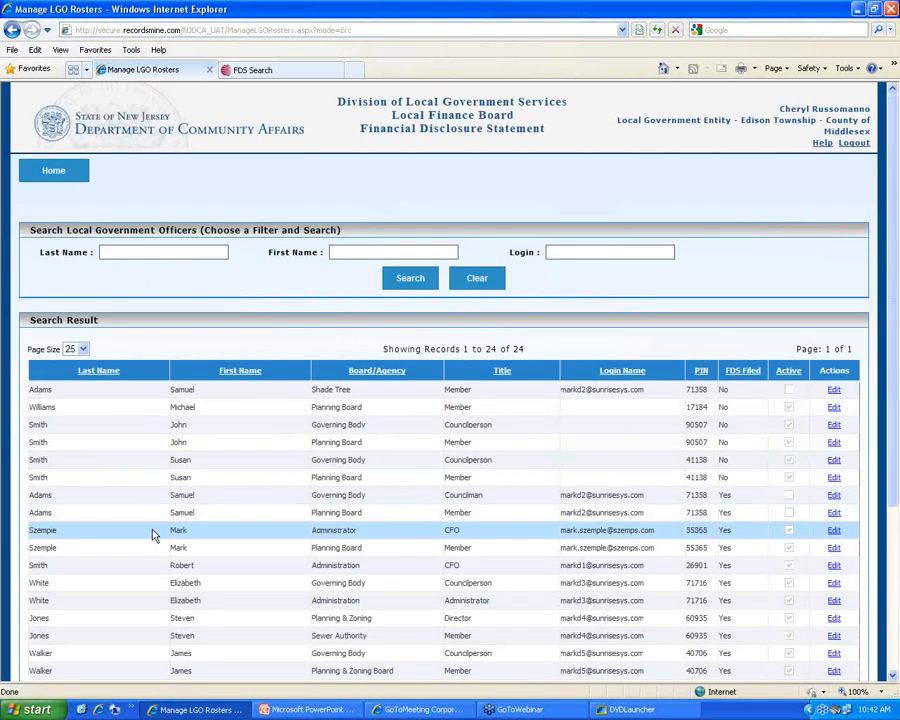
pyautogui.scroll(-3, 152, 532)
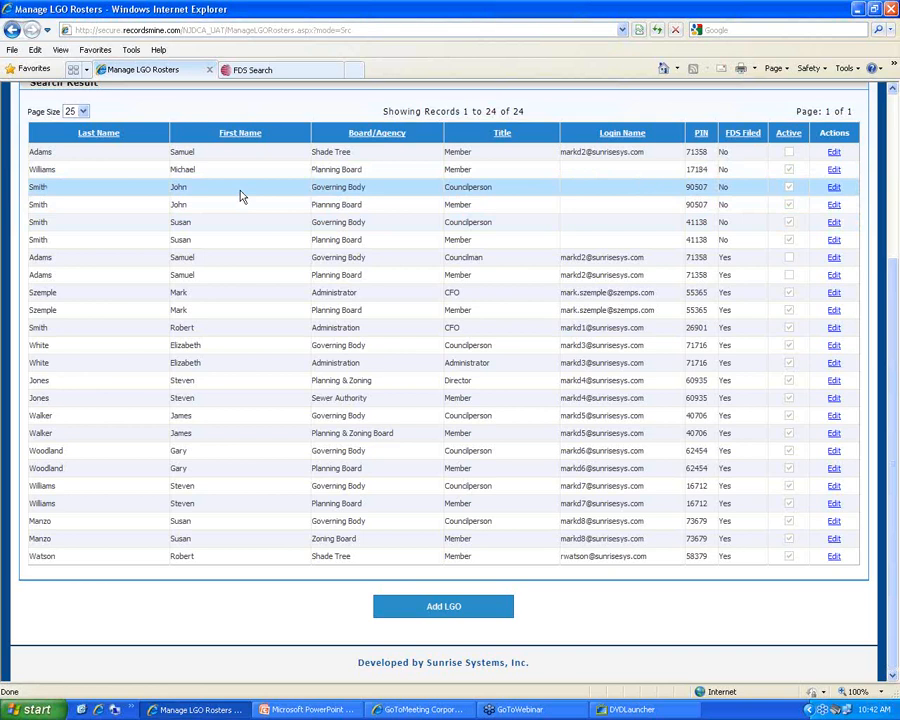
pyautogui.scroll(3, 290, 420)
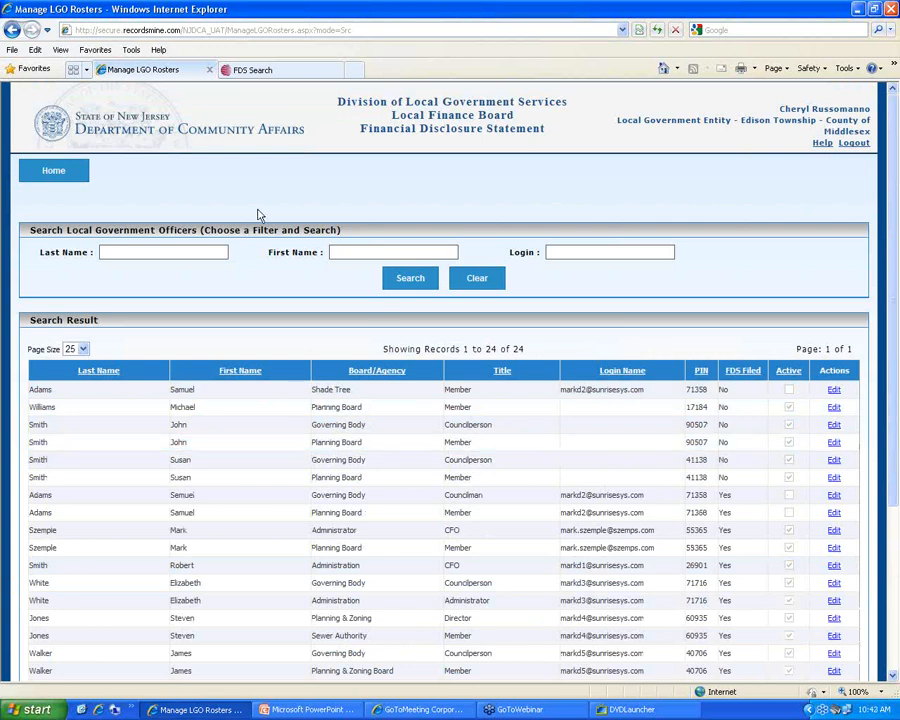
# Return to the home page showing 2014 status: 13 LGO Rosters and 11 FDS Submissions
pyautogui.click(62, 179)
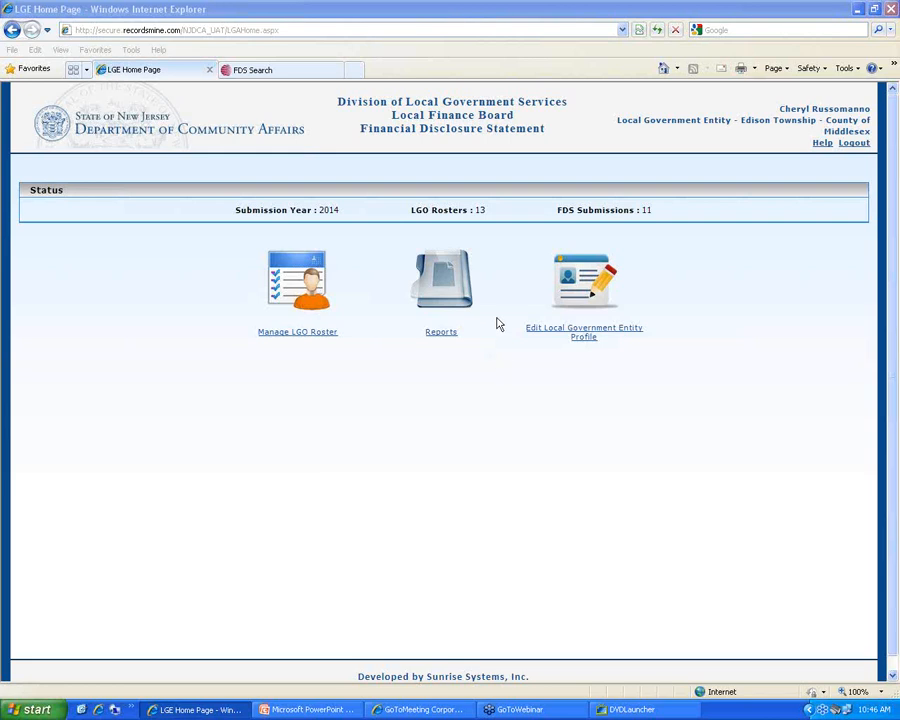
# Open the Edison Township officer roster and sort it by first name
pyautogui.click(320, 333)
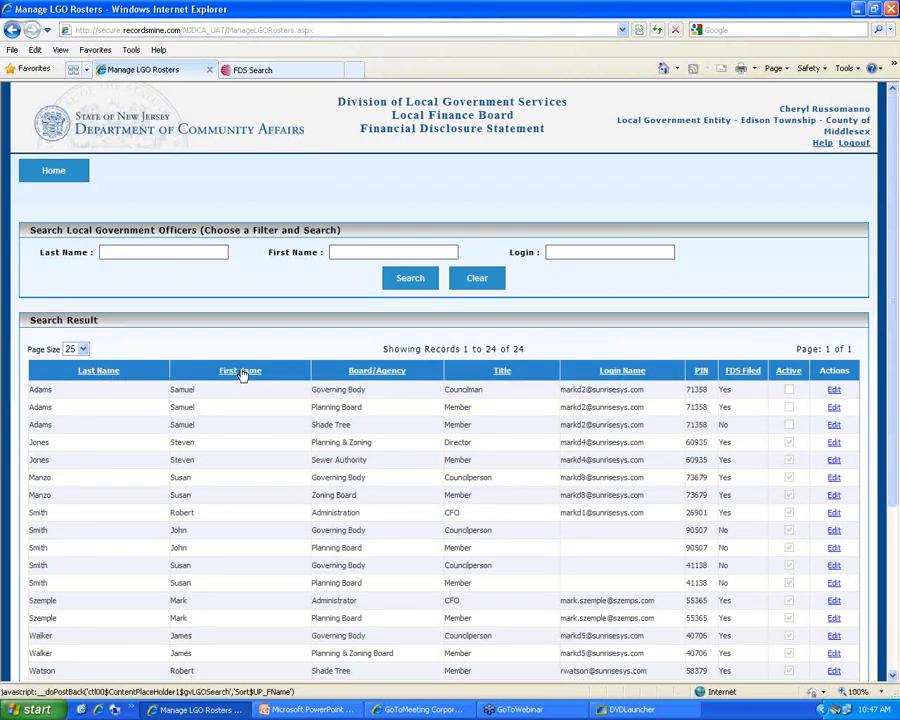
pyautogui.click(240, 372)
# Sort the roster by board or agency, then clear the filters to reload all 24 records
pyautogui.click(354, 372)
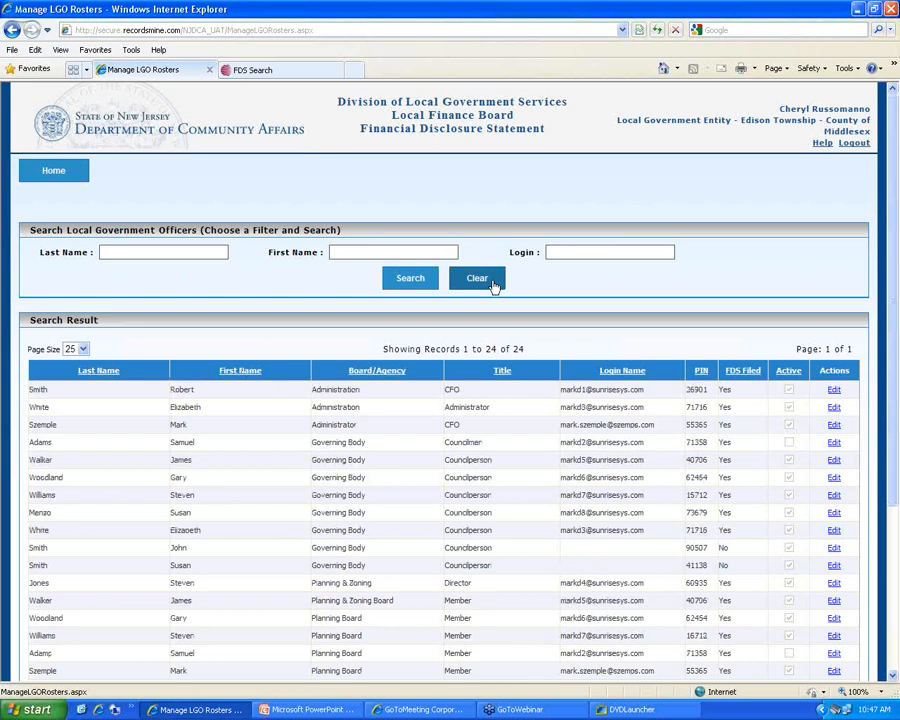
pyautogui.click(483, 282)
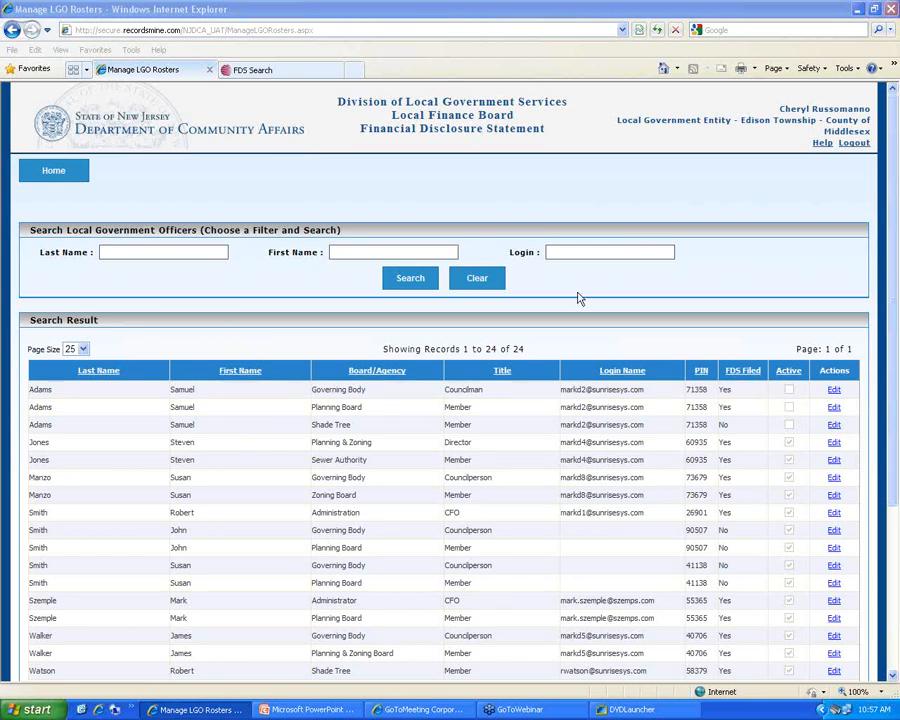
# Go to the administrator home page and log out of the Edison Township account
pyautogui.click(68, 177)
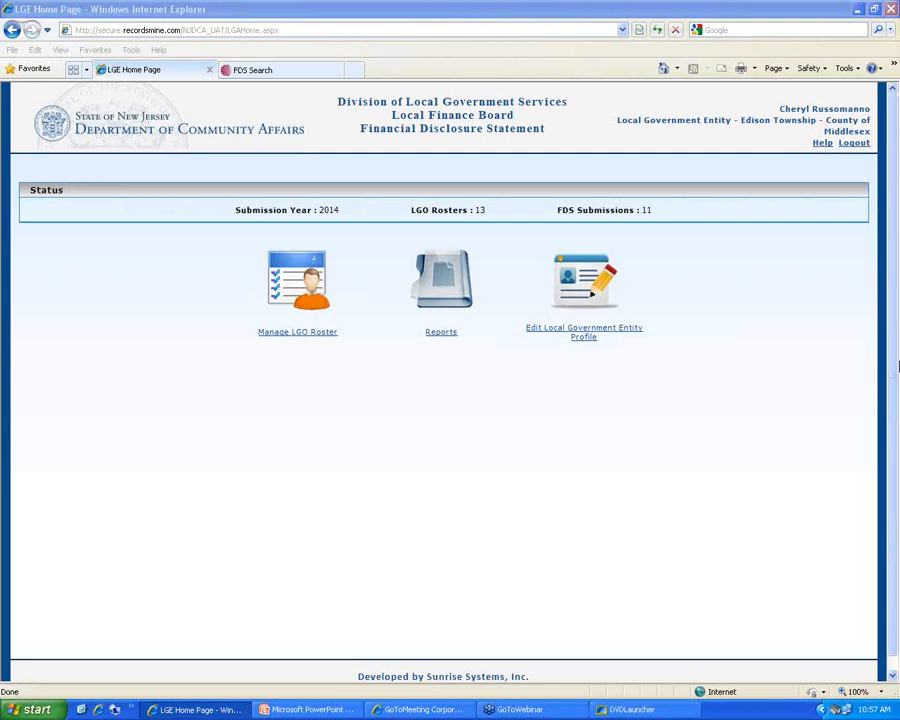
pyautogui.click(852, 142)
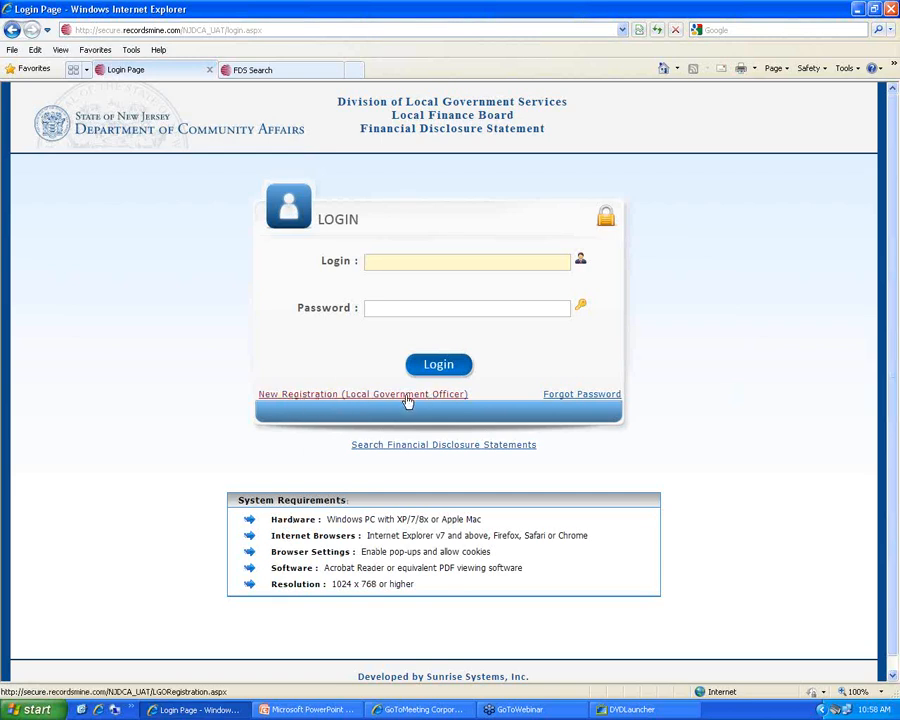
# From New Registration, go back to the login page and sign in with the South Brunswick administrator's e-mail and password
pyautogui.click(356, 396)
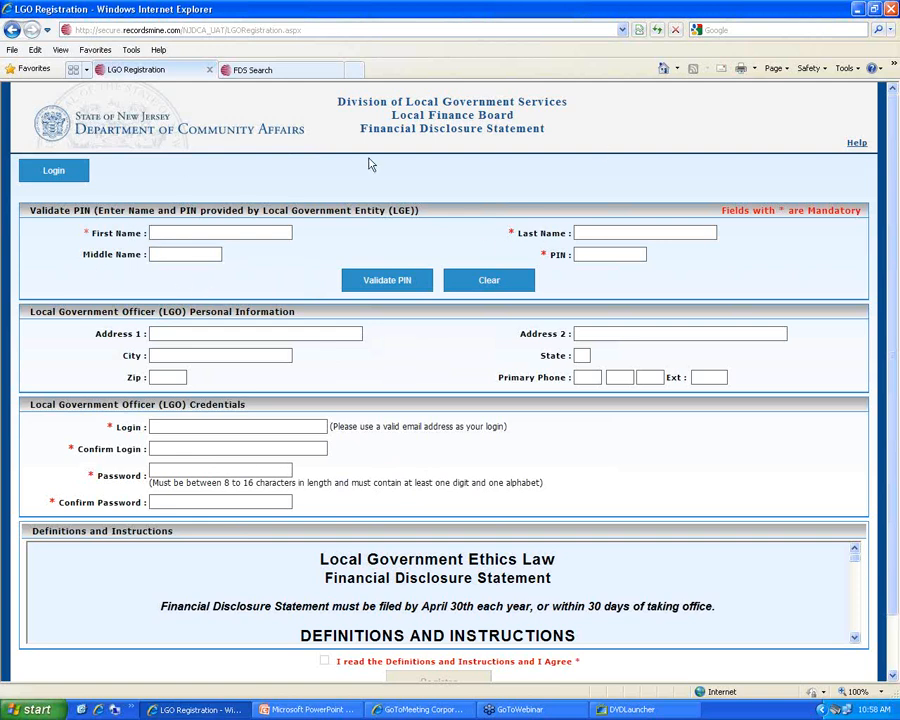
pyautogui.click(50, 171)
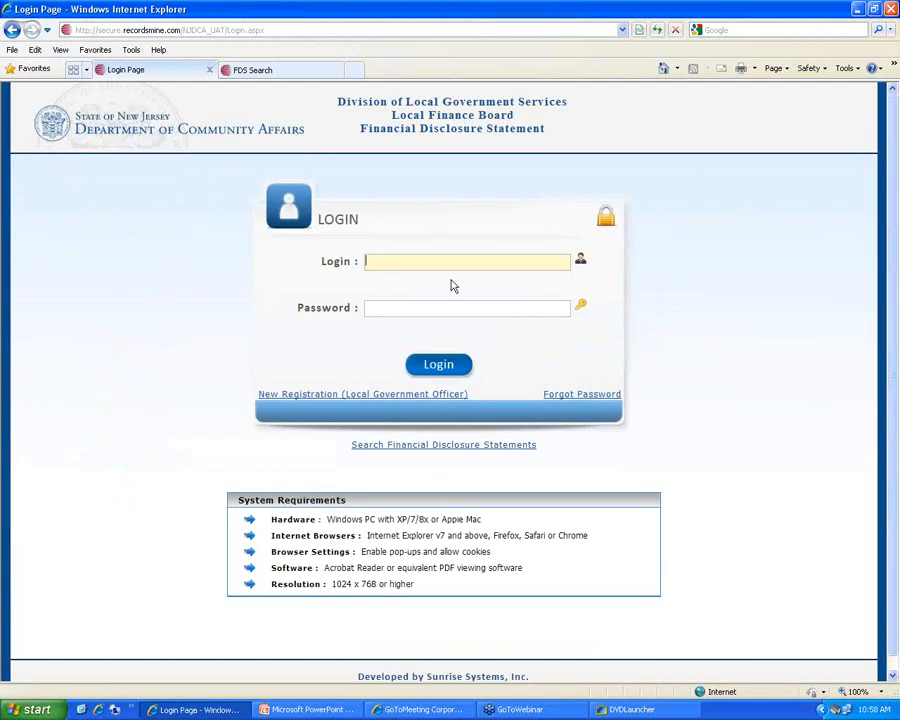
pyautogui.press('Tab')
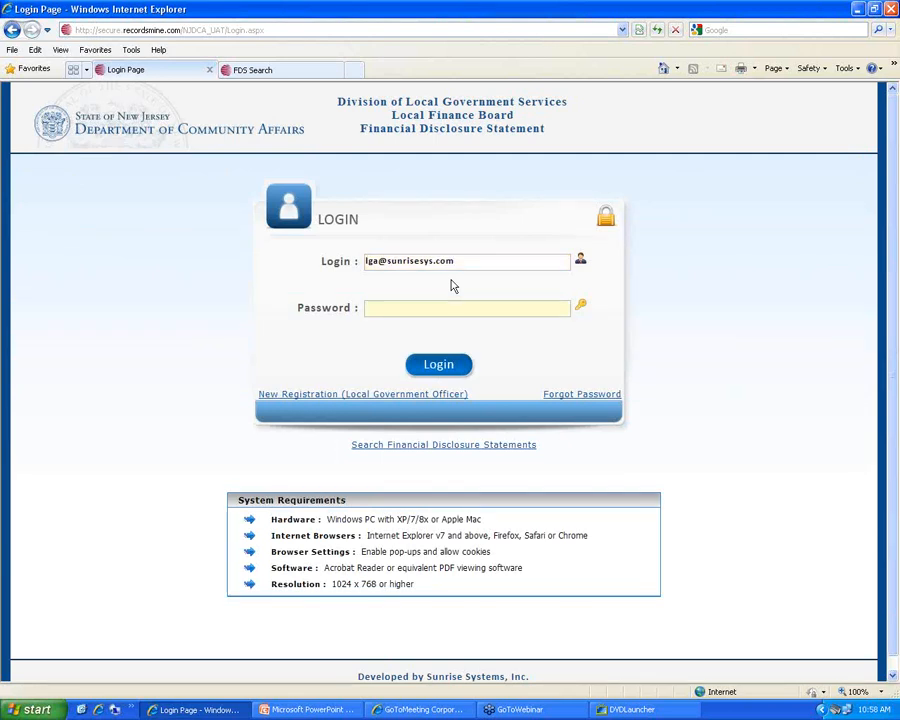
pyautogui.write('*********')
pyautogui.press('Return')
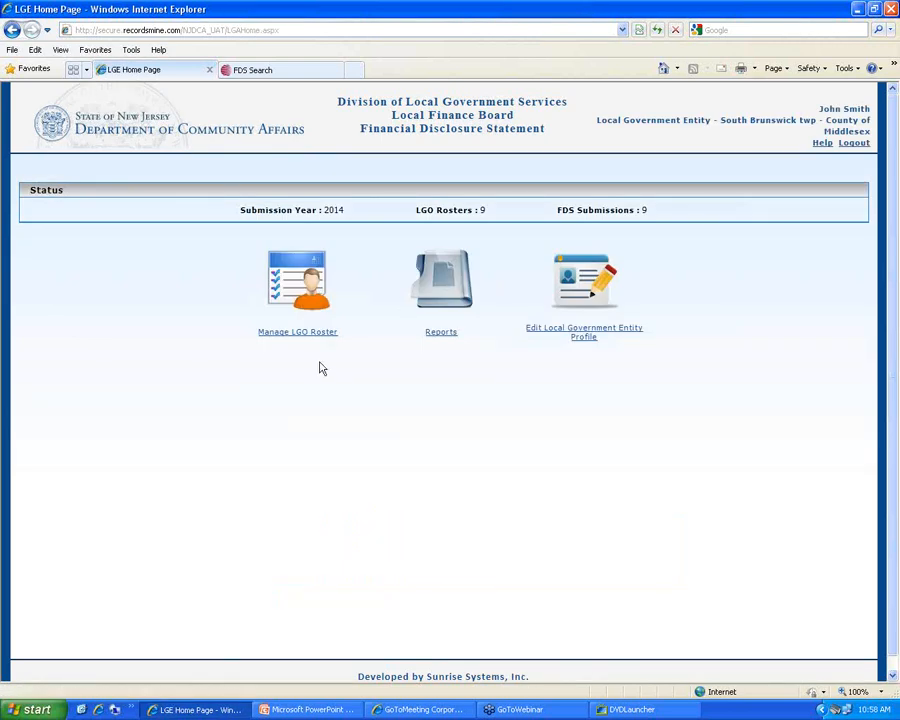
# Add a South Brunswick officer with first and last name and save the record to get a PIN
pyautogui.click(299, 333)
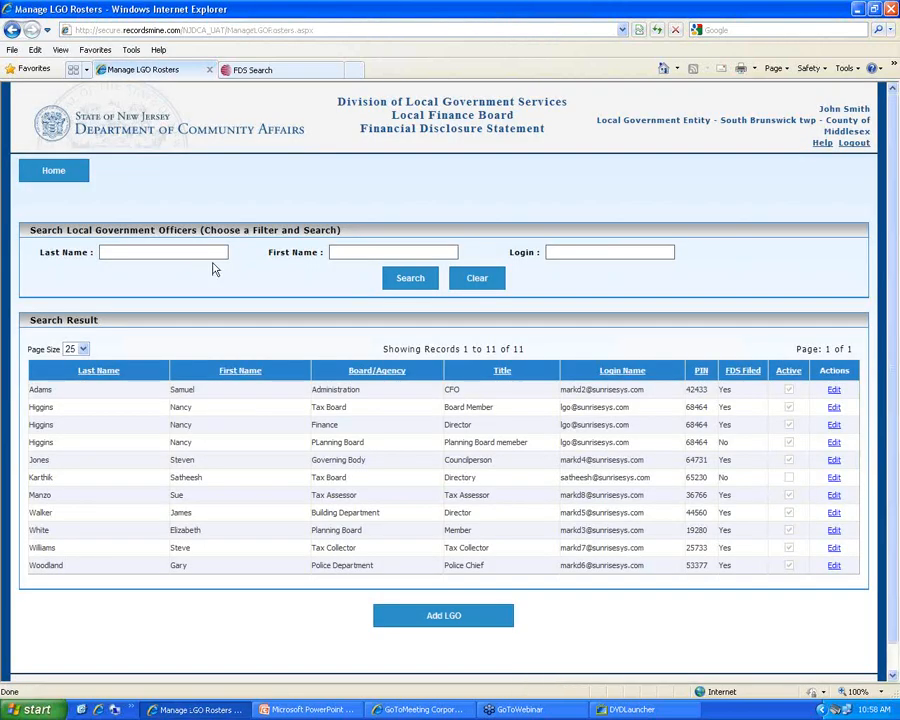
pyautogui.click(432, 616)
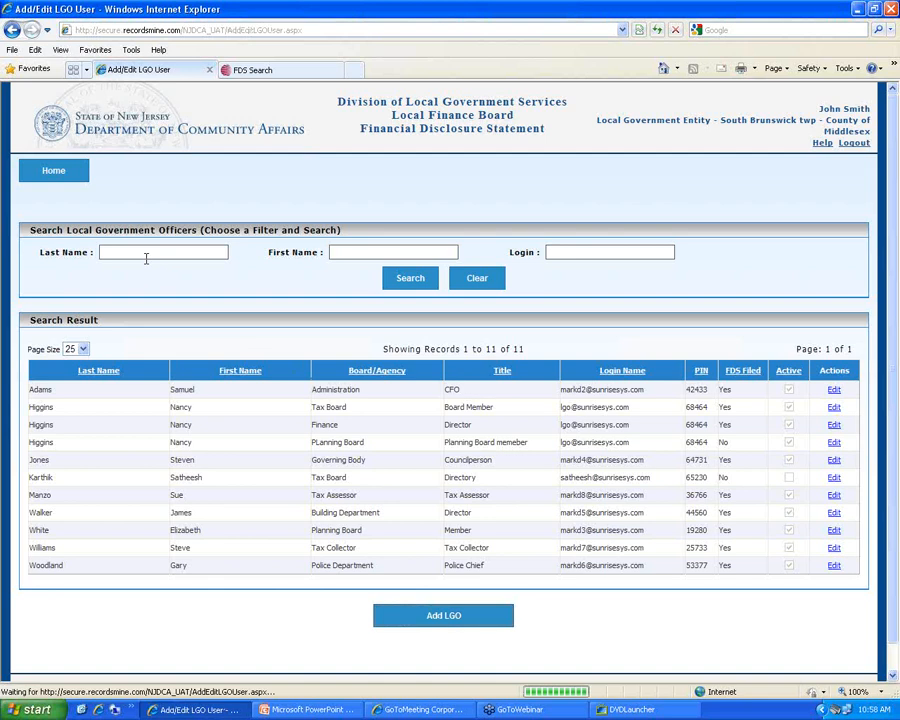
pyautogui.write('Sue')
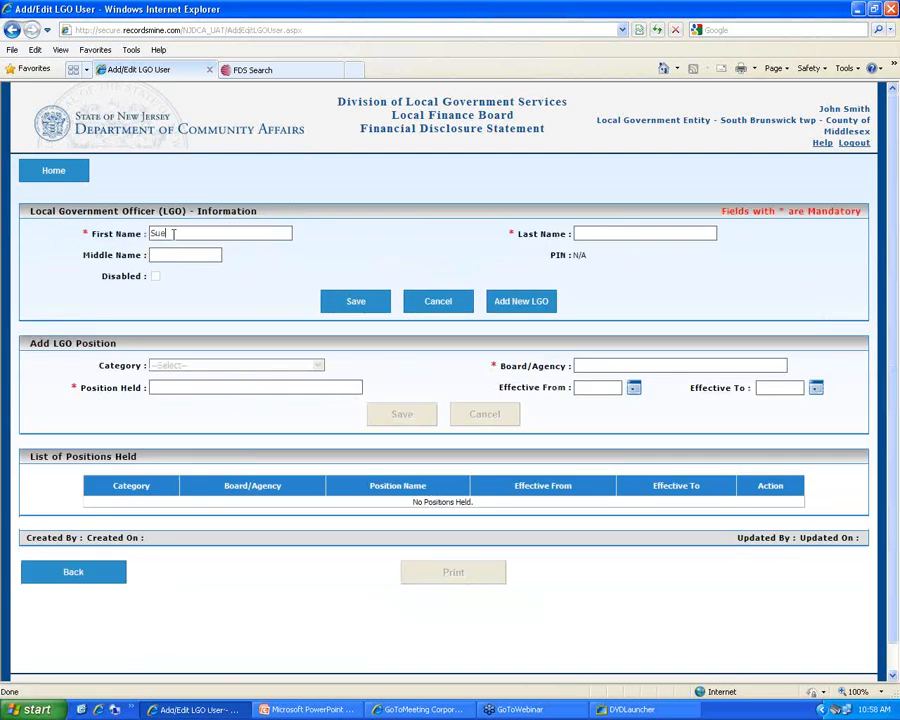
pyautogui.press('Tab')
pyautogui.write('Smith')
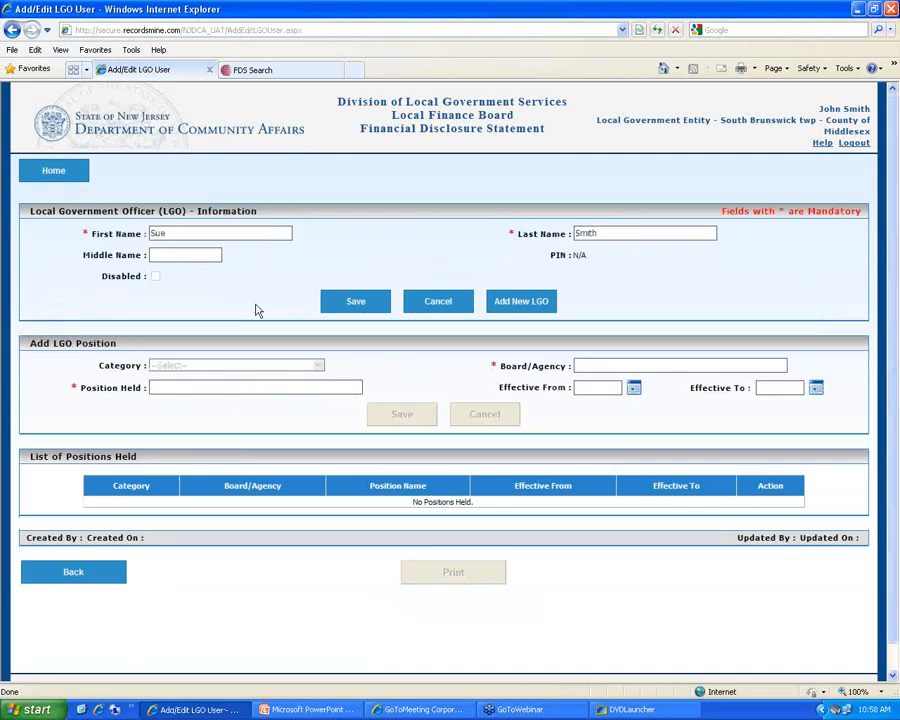
pyautogui.click(352, 304)
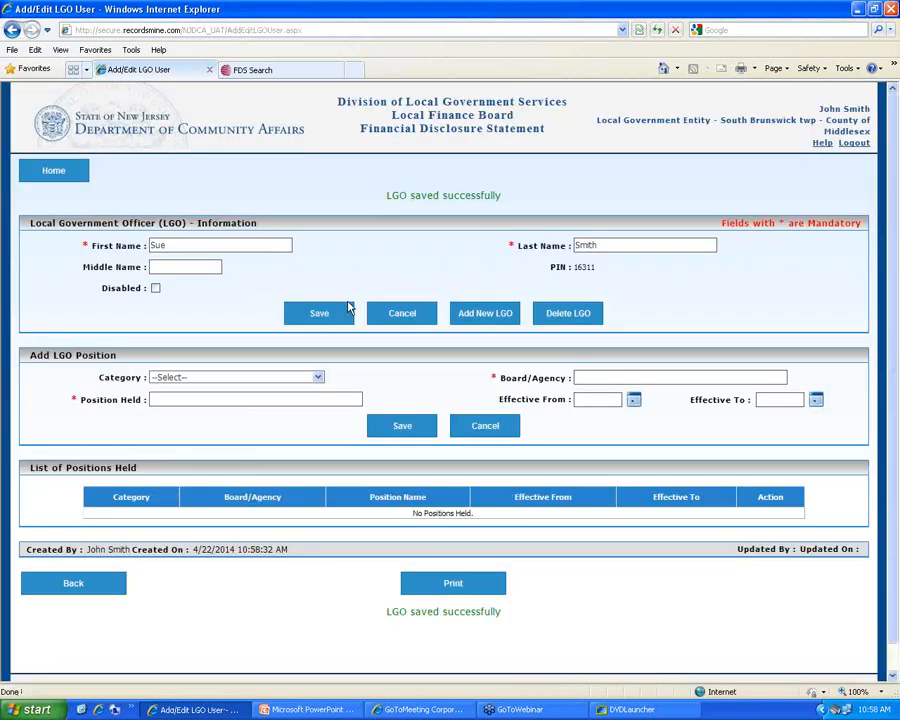
pyautogui.click(317, 377)
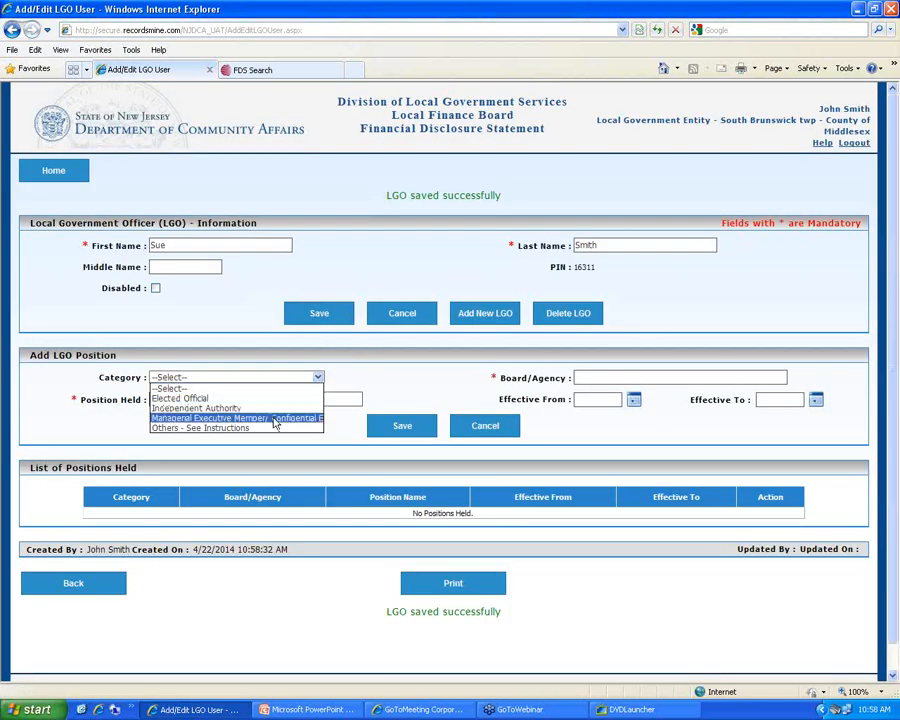
# Save a Managerial Executive/Confidential Employee position with Tax Assessor as board and position, then log out
pyautogui.click(275, 421)
pyautogui.click(611, 374)
pyautogui.write('T')
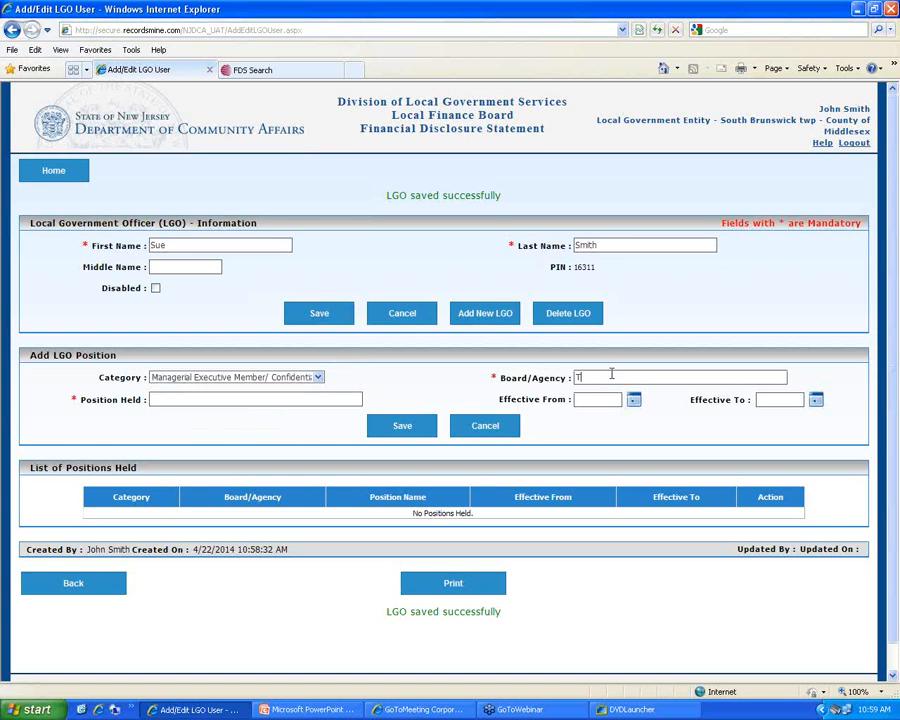
pyautogui.write('ax Assessor')
pyautogui.press('Tab')
pyautogui.write('Tax Assessor')
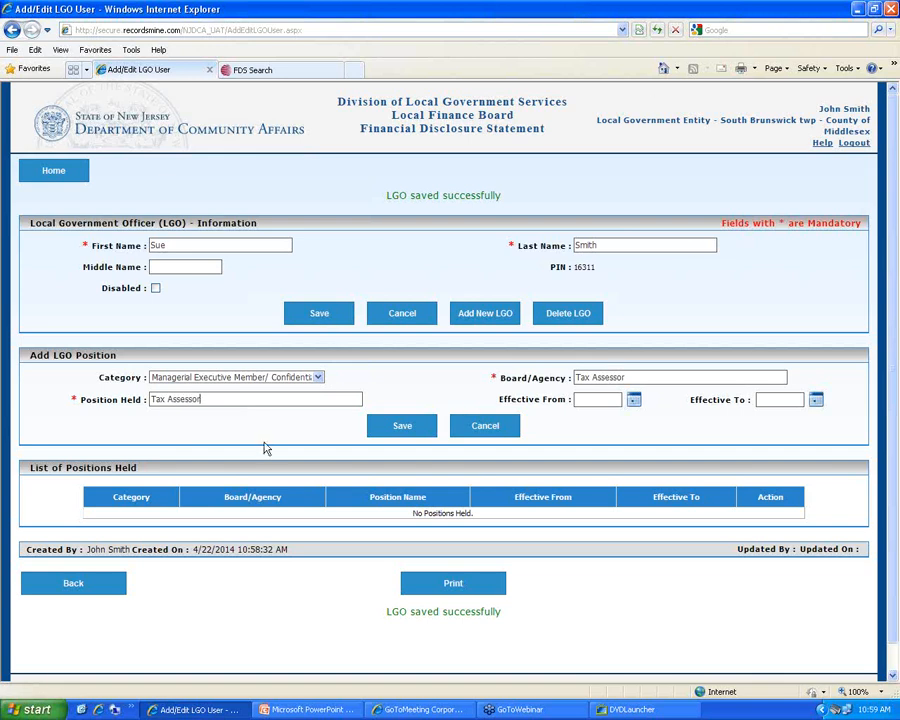
pyautogui.click(405, 425)
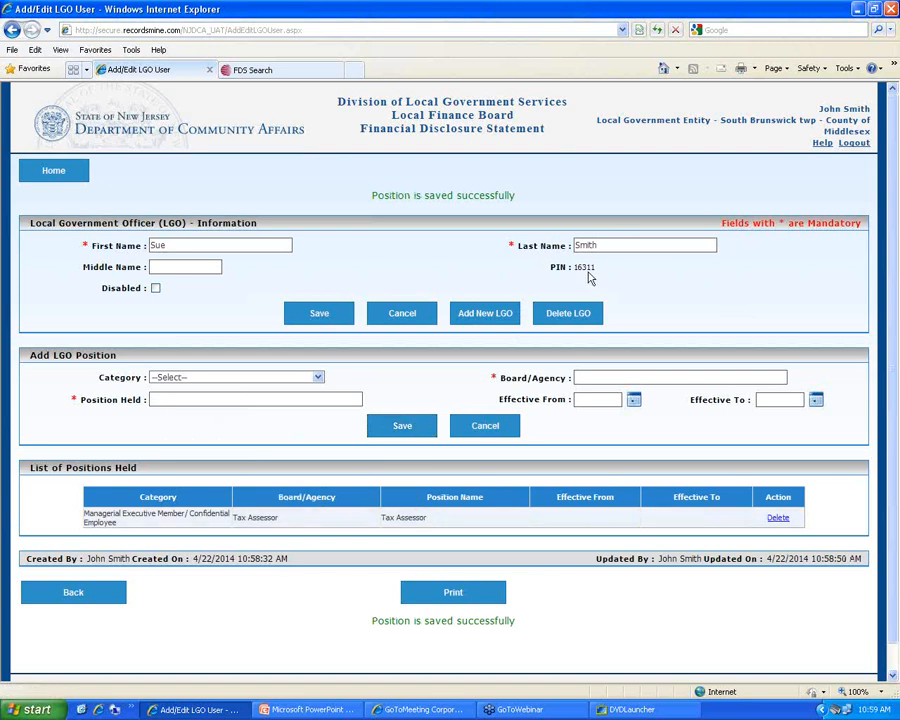
pyautogui.click(88, 588)
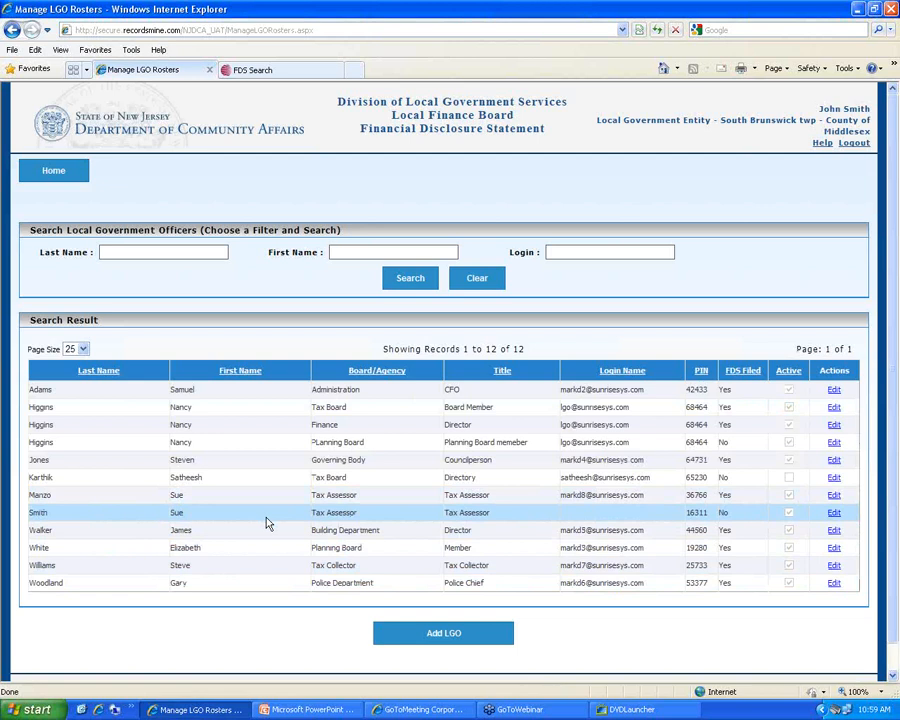
pyautogui.click(858, 144)
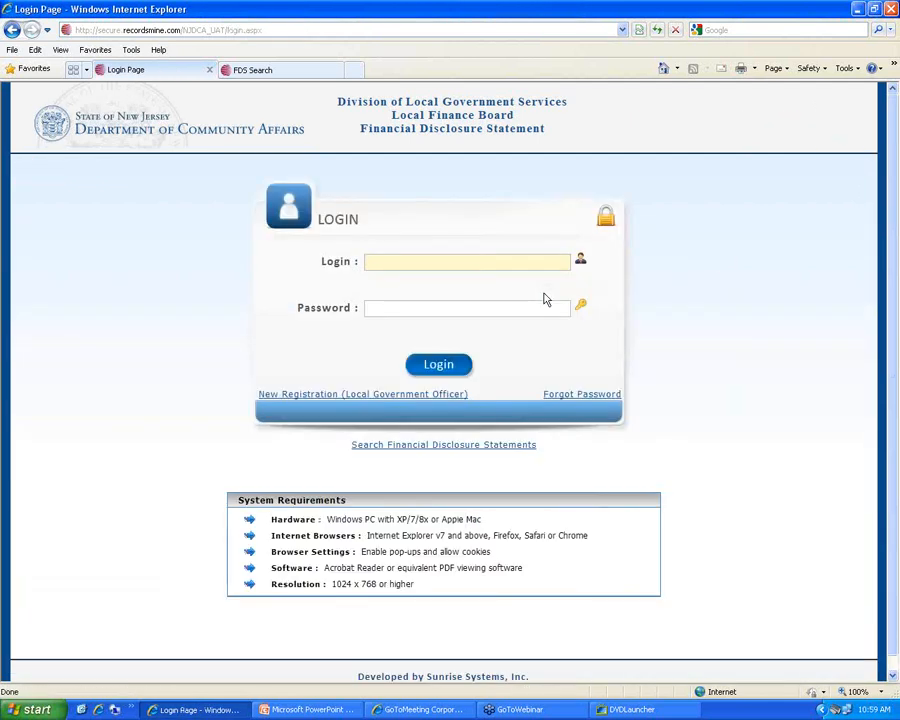
# Open the New Registration (Local Government Officer) form from the login page
pyautogui.click(369, 396)
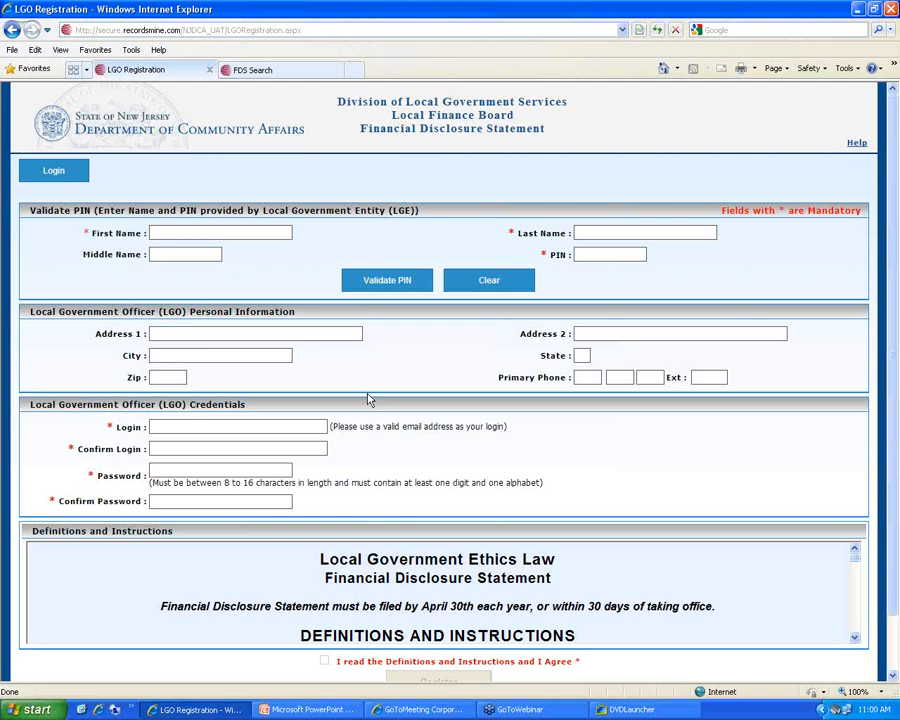
# Enter the officer's name and PIN, validate, then change the shortened first name to the full first name
pyautogui.click(195, 231)
pyautogui.write('Susan')
pyautogui.write('Smith')
pyautogui.doubleClick(193, 231)
pyautogui.press('BackSpace')
pyautogui.write('Sue')
pyautogui.press('Tab')
pyautogui.write('41138')
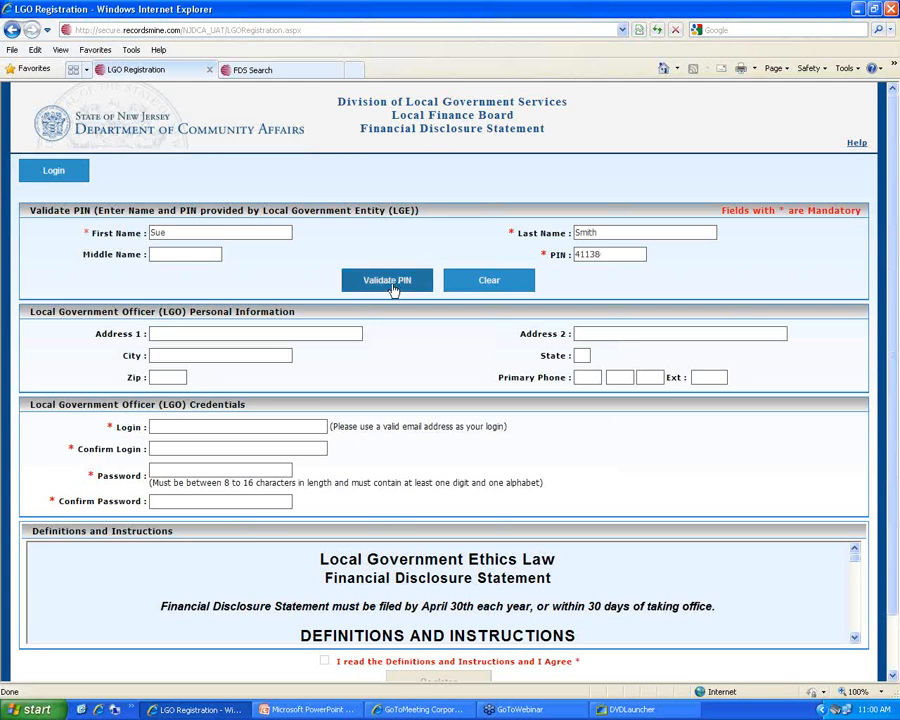
pyautogui.click(393, 282)
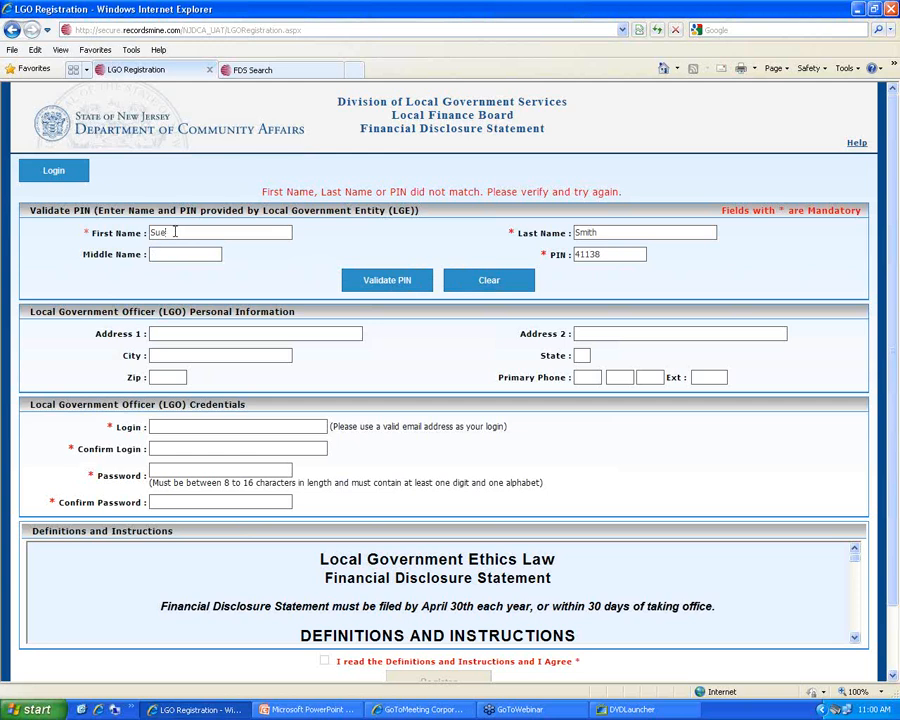
pyautogui.press('BackSpace')
pyautogui.write('san')
# Validate the corrected name and PIN, then enter the officer's home address, city, state and zip
pyautogui.click(413, 285)
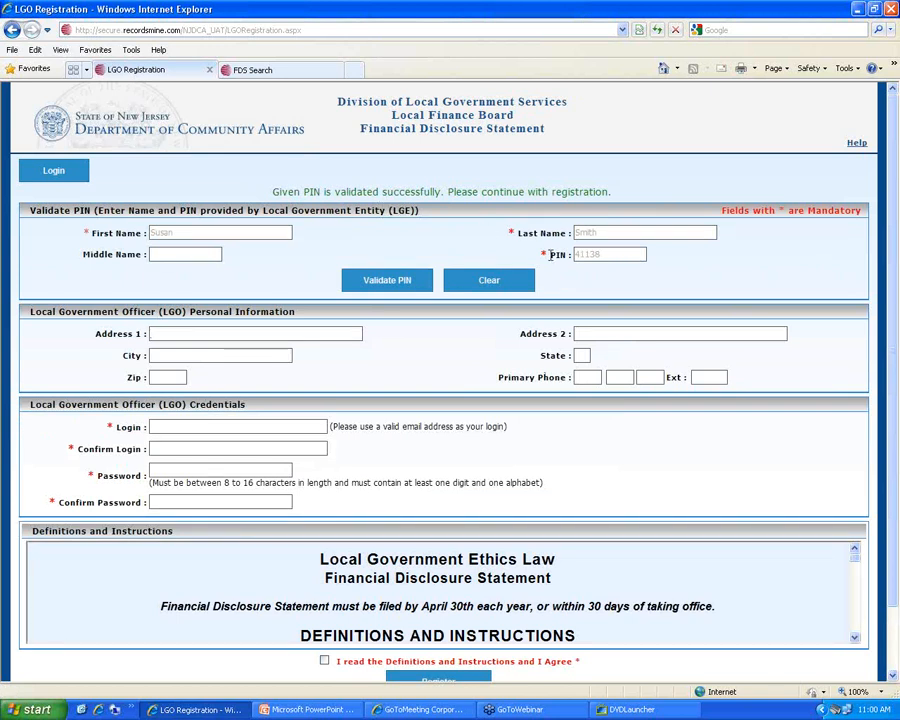
pyautogui.press('Tab')
pyautogui.write('Metuchen')
pyautogui.press('Tab')
pyautogui.write('NJ')
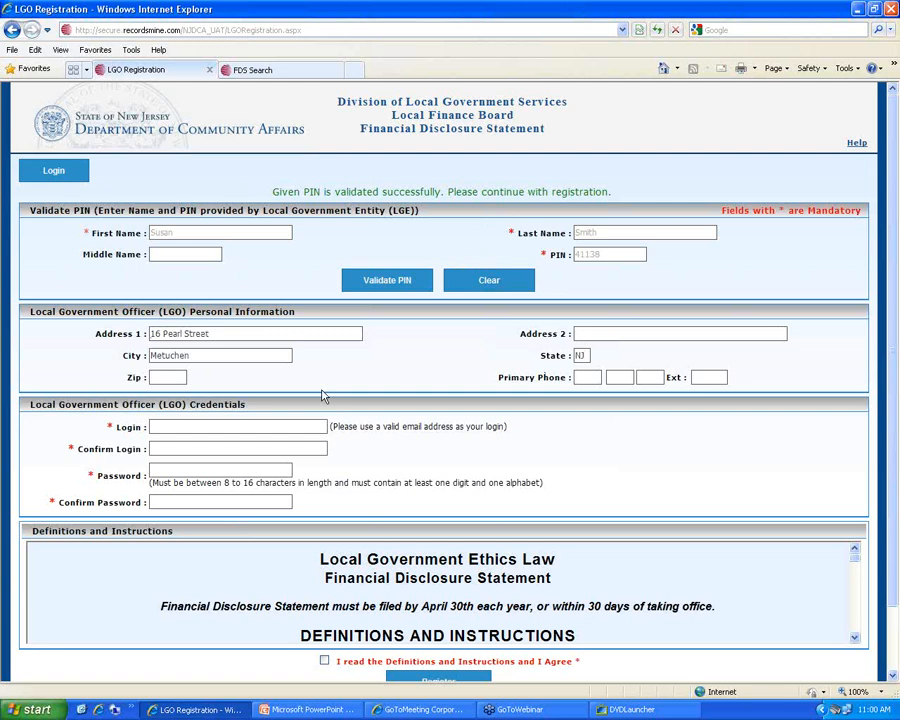
pyautogui.press('Tab')
pyautogui.write('08840')
pyautogui.press('Tab')
# Fill in the officer's phone number across the area code, prefix and line fields
pyautogui.press('Tab')
pyautogui.press('Tab')
pyautogui.press('Tab')
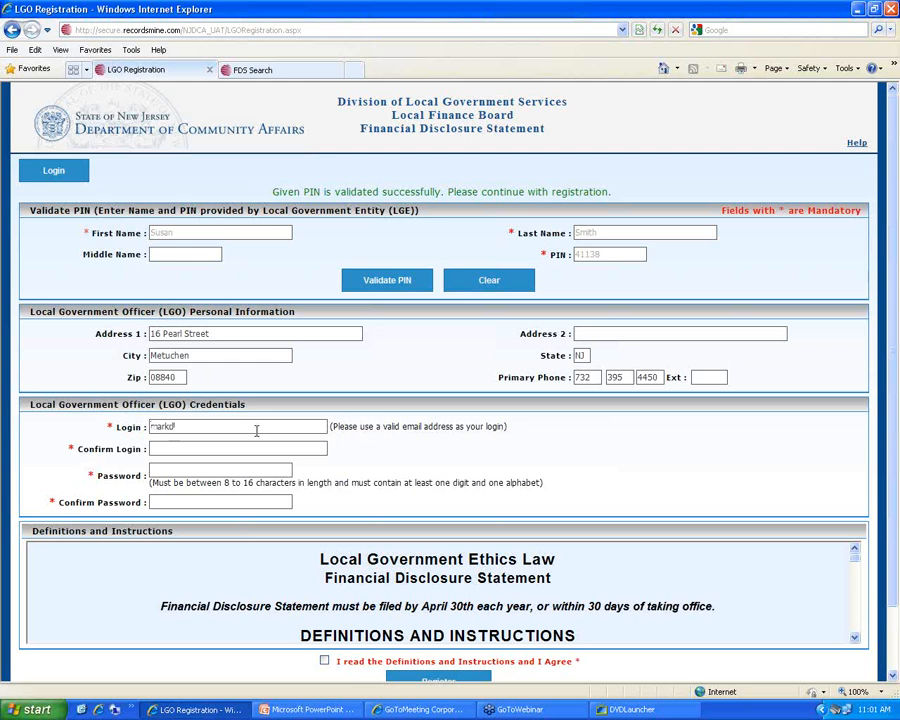
# Enter and confirm the login e-mail, then type and confirm the account password
pyautogui.press('Tab')
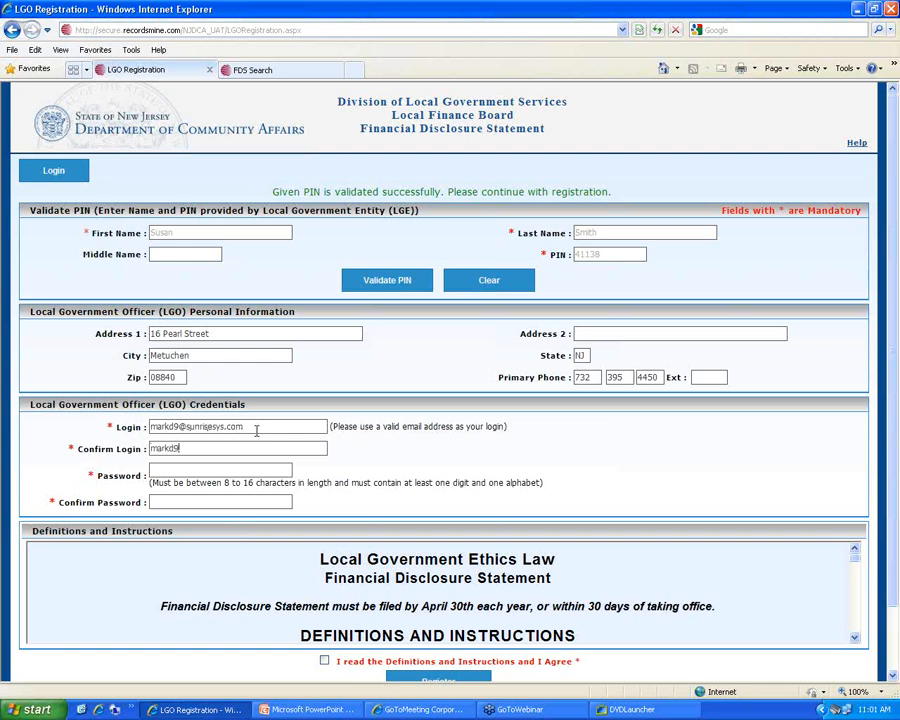
pyautogui.write('**********')
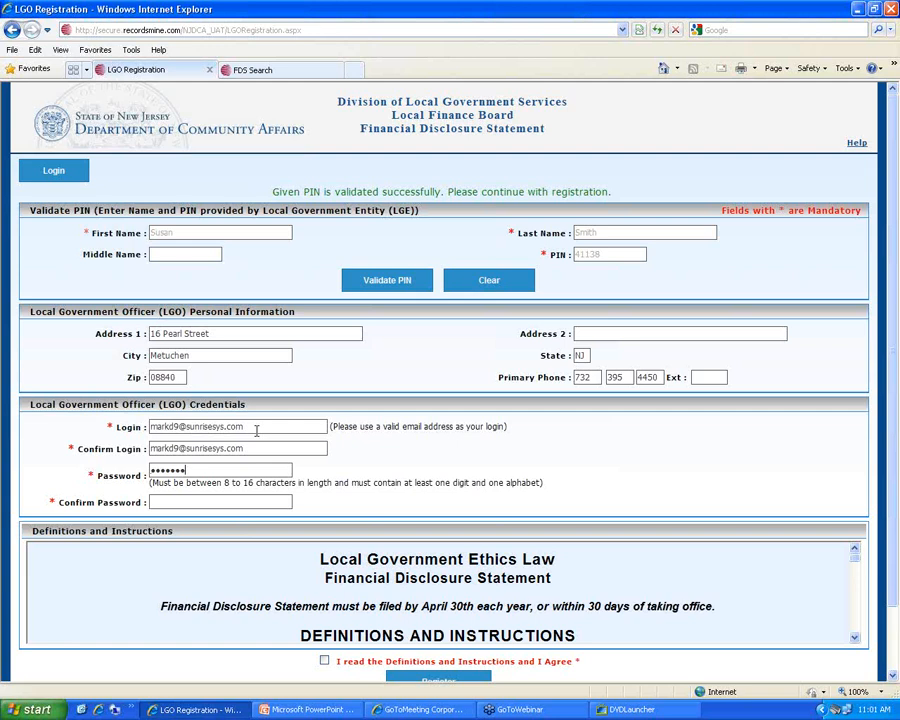
pyautogui.write('*****')
pyautogui.press('Tab')
pyautogui.write('**********')
# Accept the definitions and instructions with I Agree and submit the registration
pyautogui.scroll(-3, 380, 533)
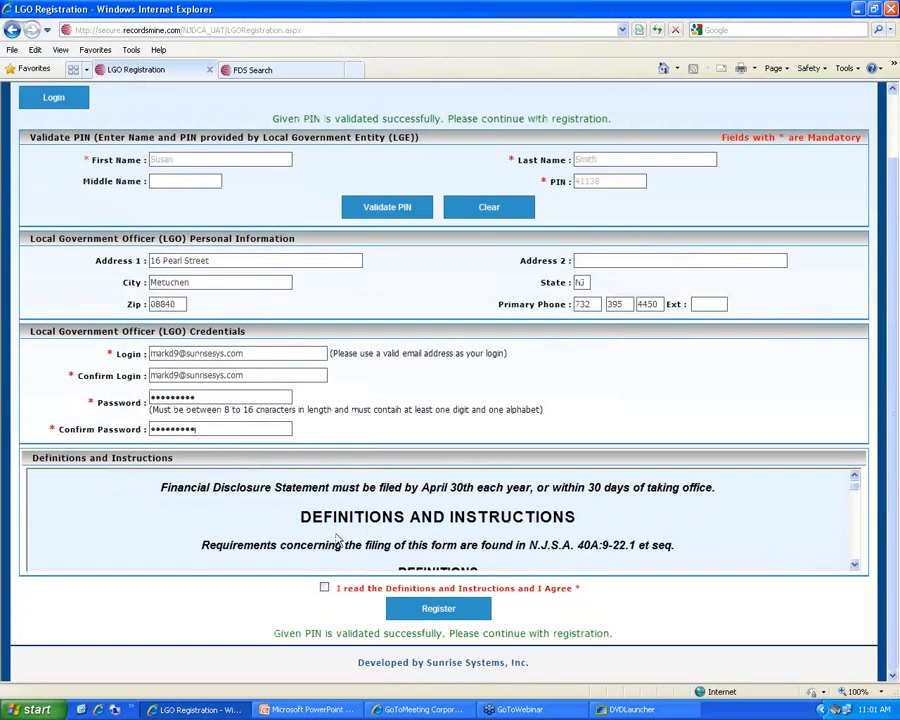
pyautogui.scroll(-10, 463, 543)
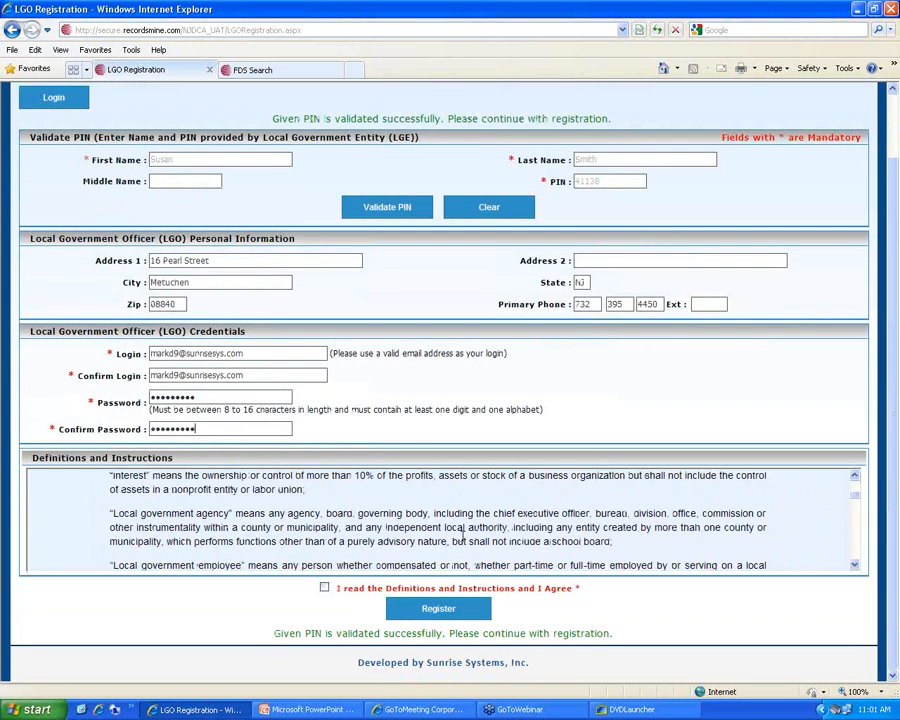
pyautogui.scroll(-10, 463, 537)
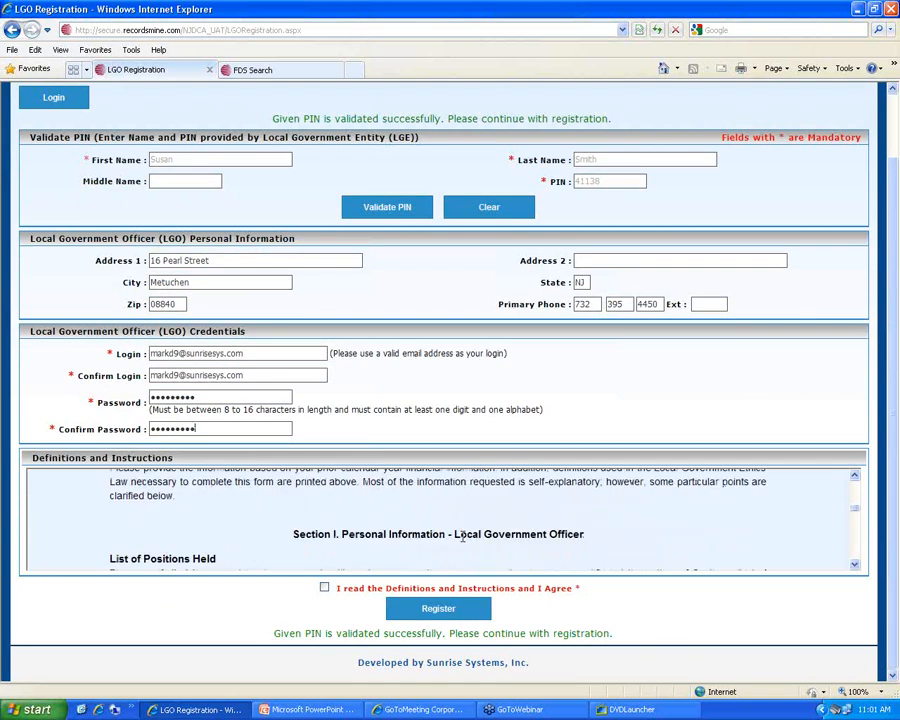
pyautogui.scroll(-6, 463, 537)
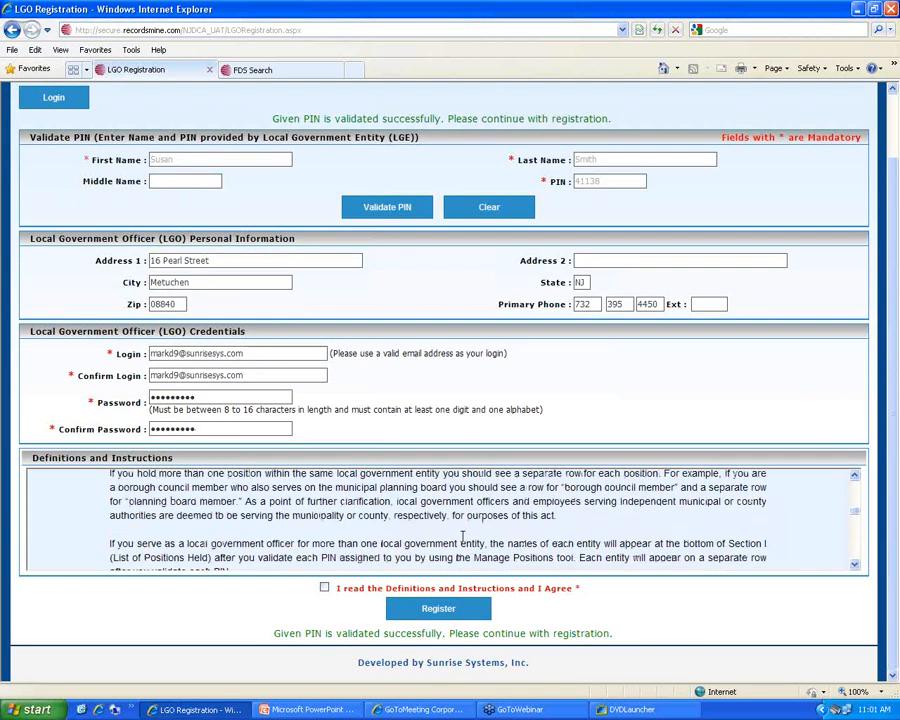
pyautogui.click(325, 590)
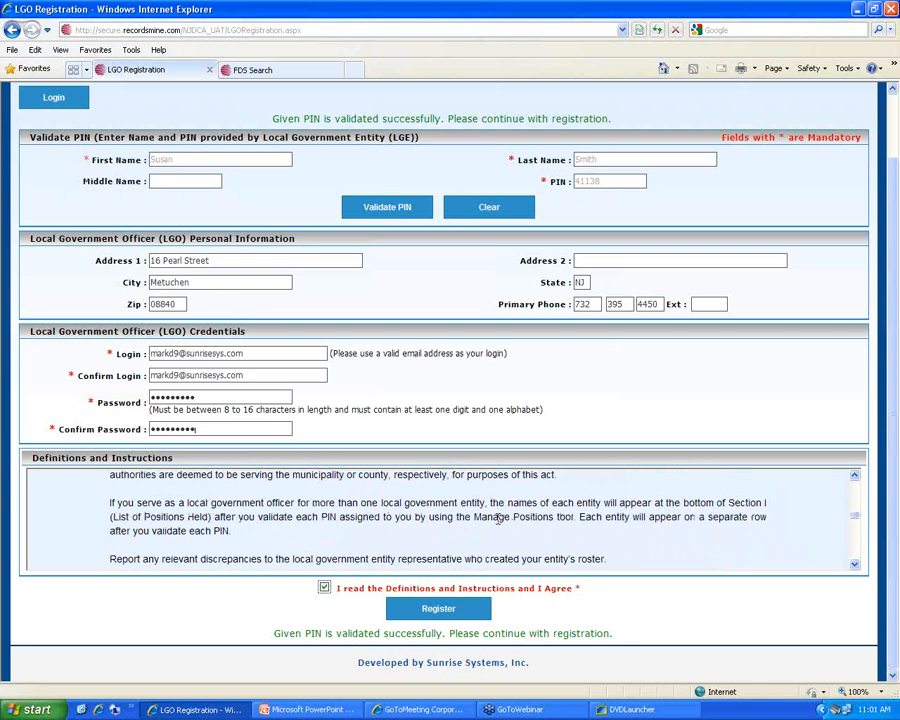
pyautogui.click(436, 608)
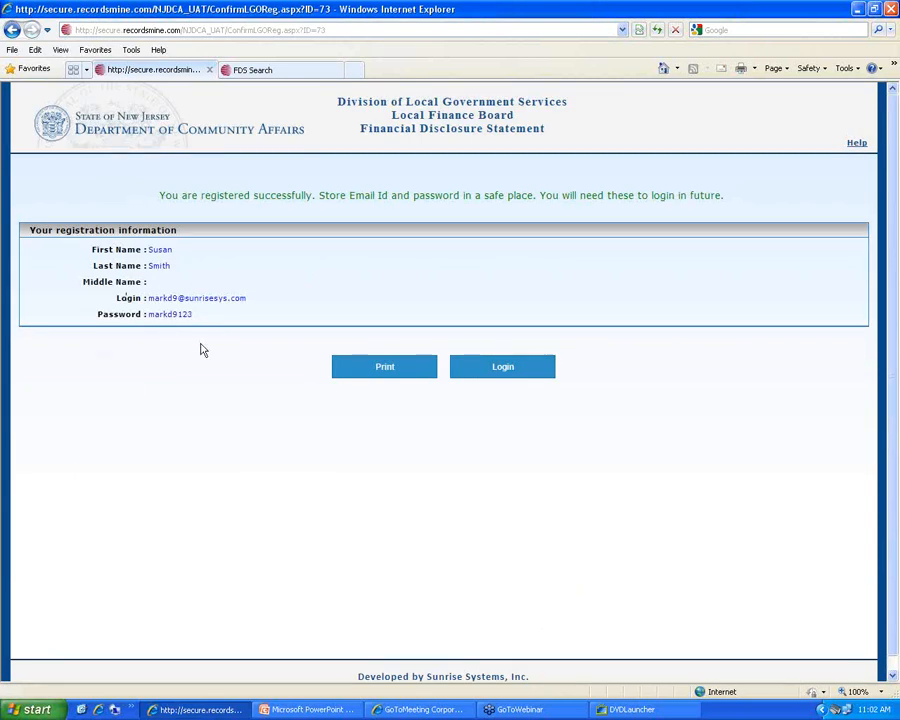
# Print the registration information, then go to the login page
pyautogui.click(383, 371)
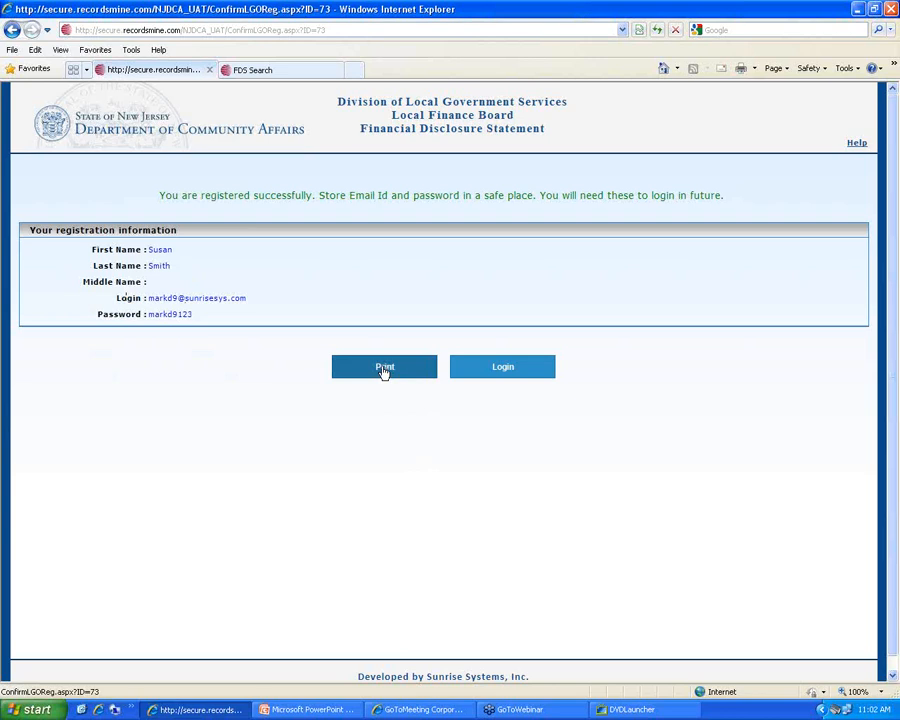
pyautogui.click(503, 368)
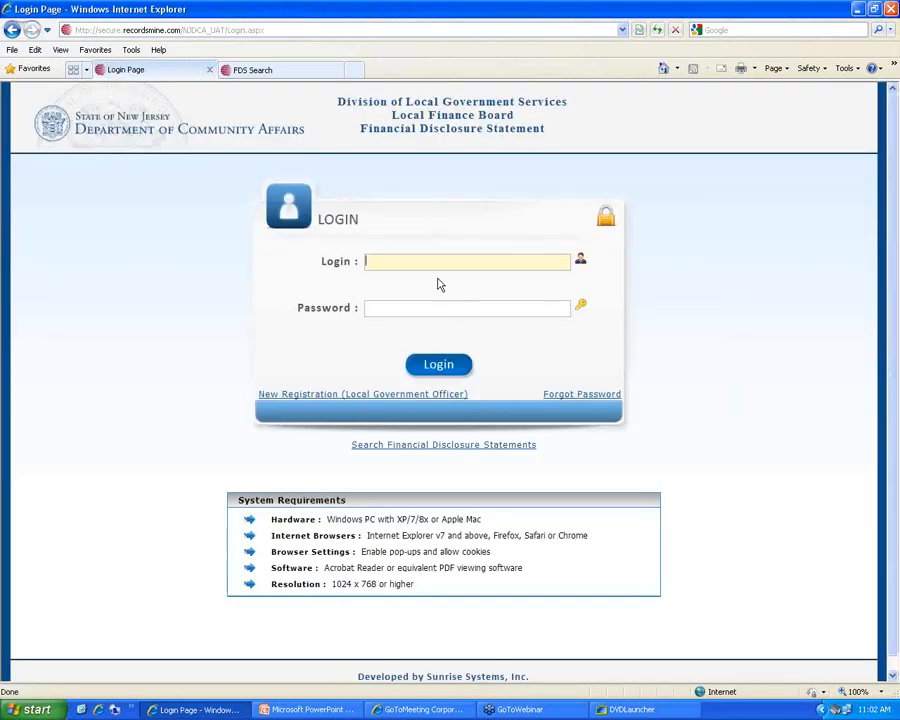
# Sign in with the officer's login e-mail and password, fixing the misspelt e-mail after failed attempts
pyautogui.press('Tab')
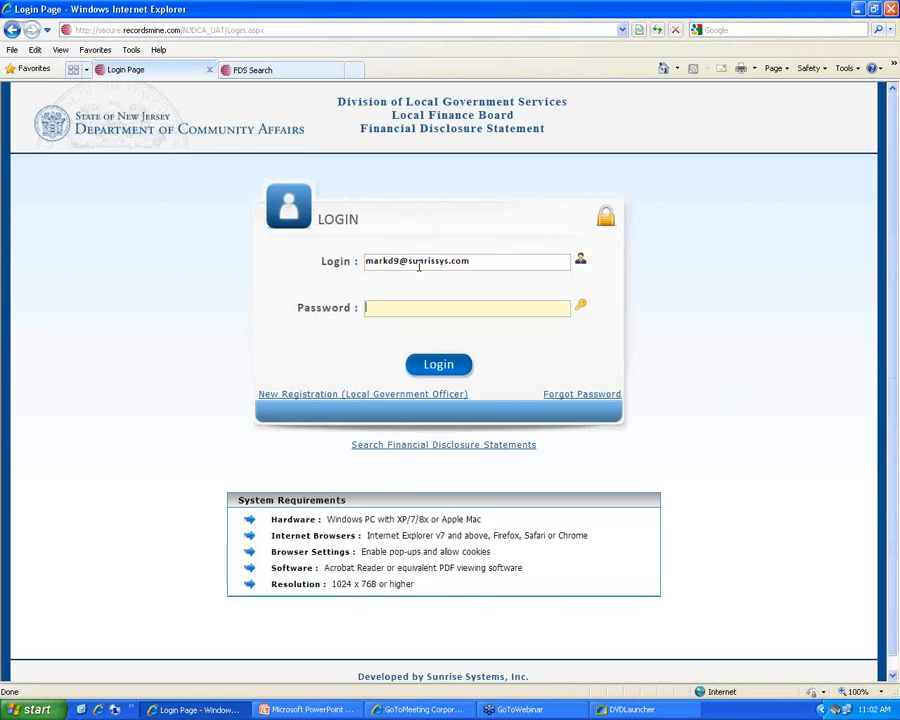
pyautogui.write('**********')
pyautogui.click(450, 364)
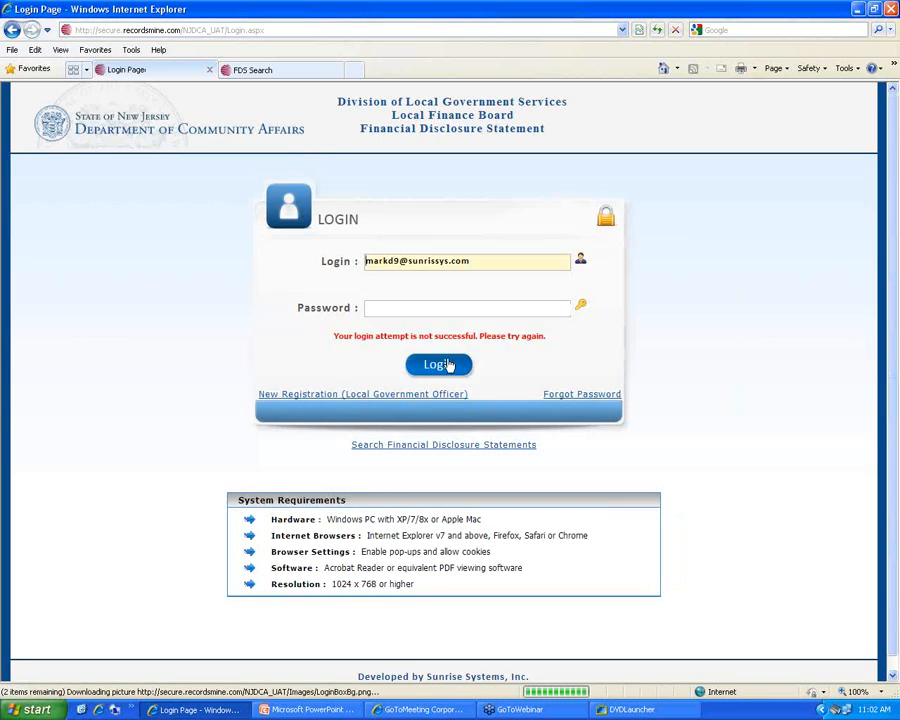
pyautogui.click(410, 307)
pyautogui.write('****')
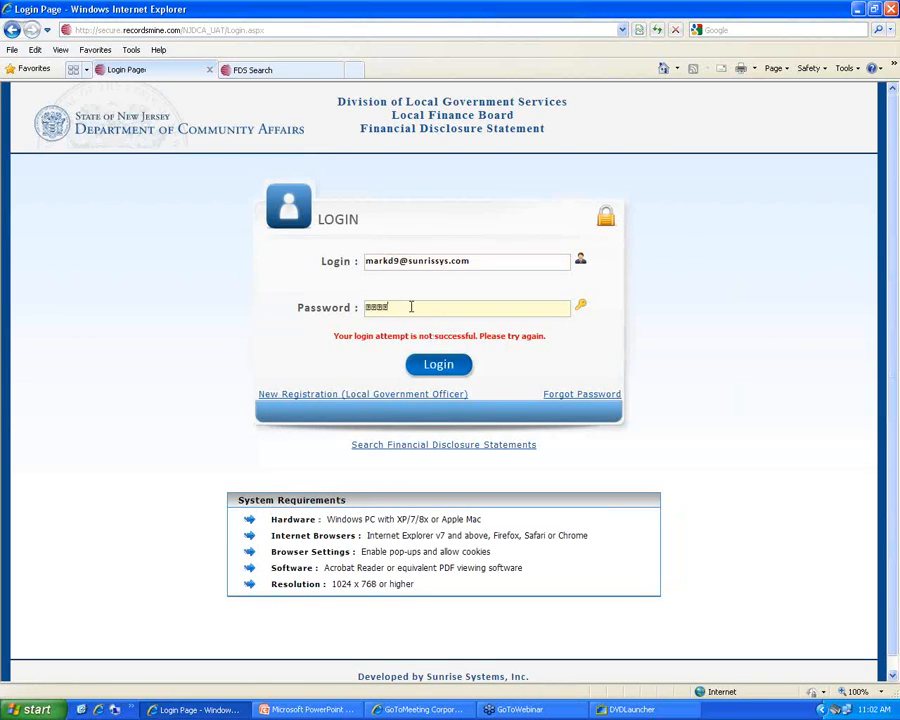
pyautogui.write('******')
pyautogui.click(440, 366)
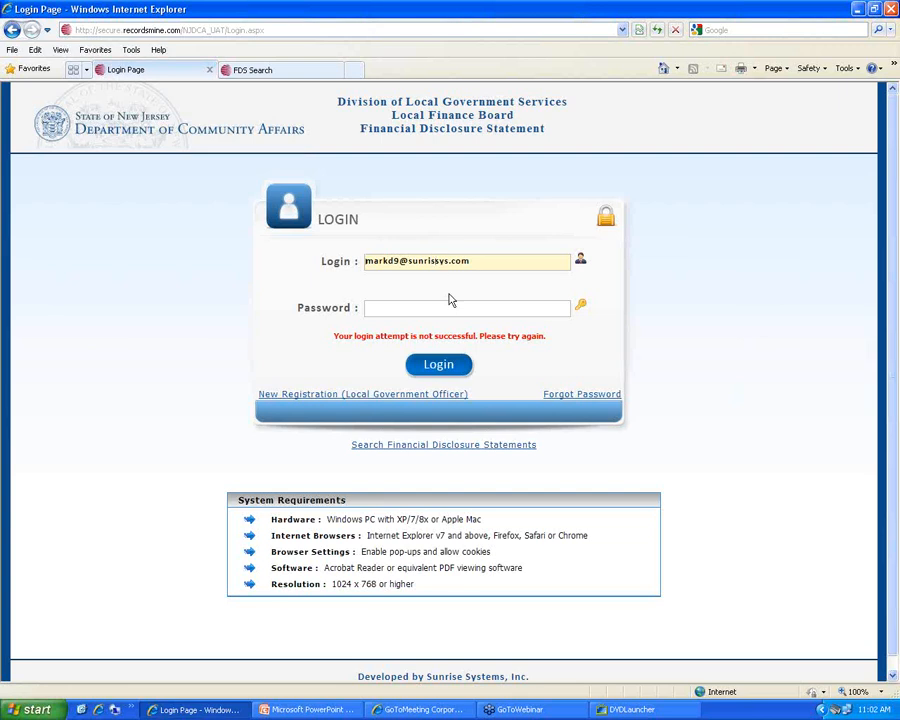
pyautogui.write('e')
pyautogui.click(395, 310)
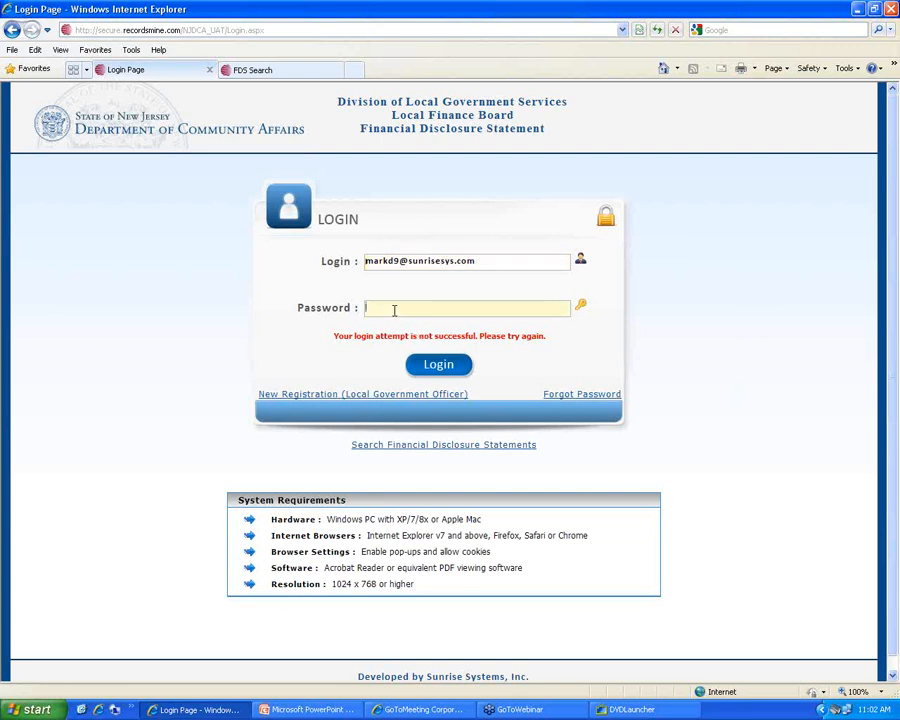
pyautogui.write('**********')
pyautogui.click(442, 368)
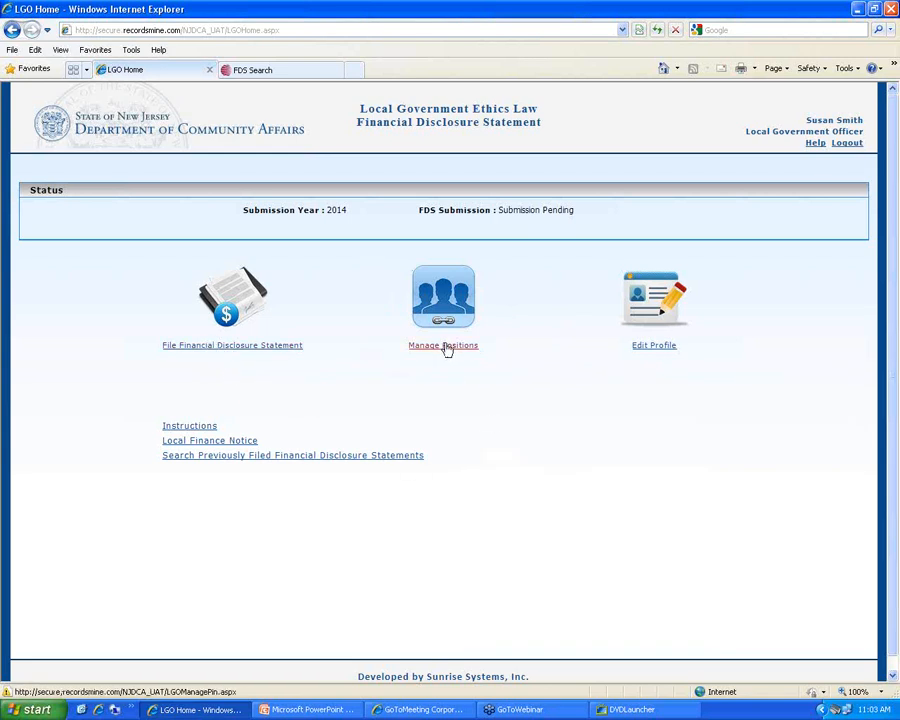
pyautogui.click(667, 354)
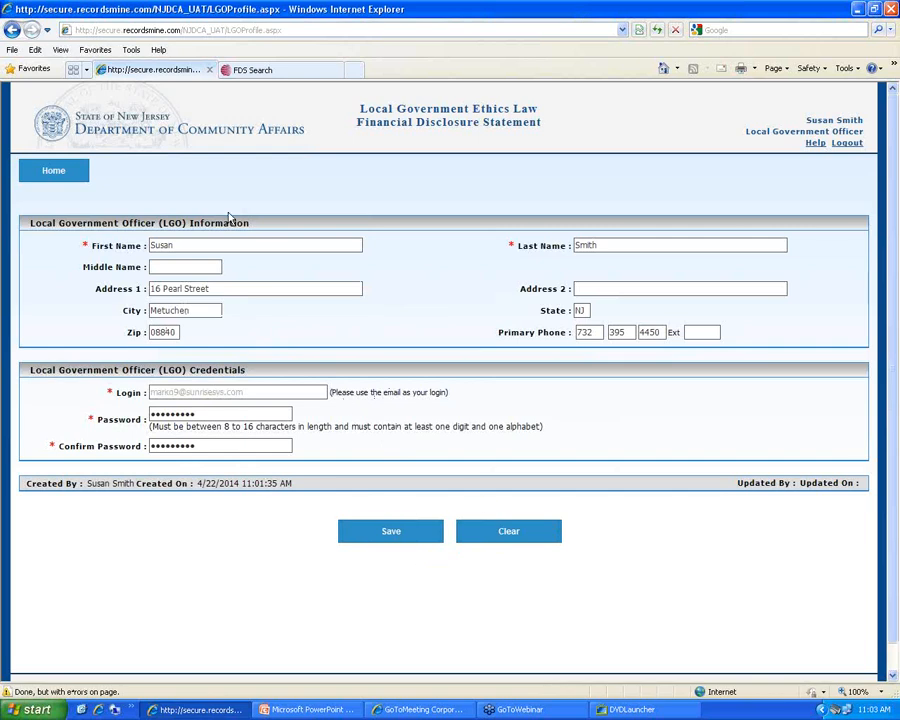
pyautogui.click(76, 180)
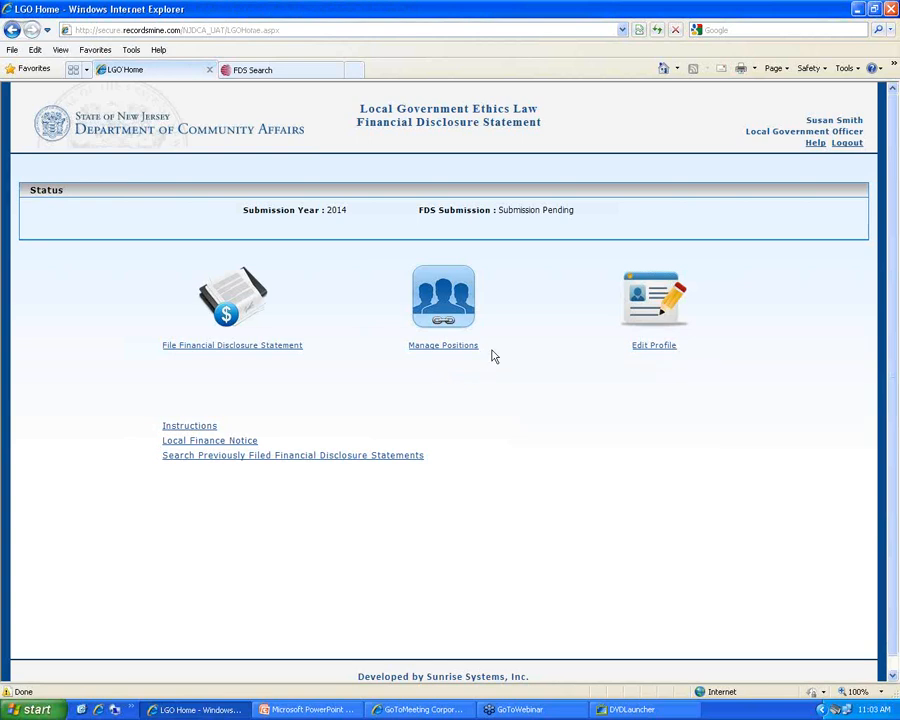
# Add the South Brunswick twp Tax Assessor position by validating the officer's name and PIN, then return home
pyautogui.click(443, 350)
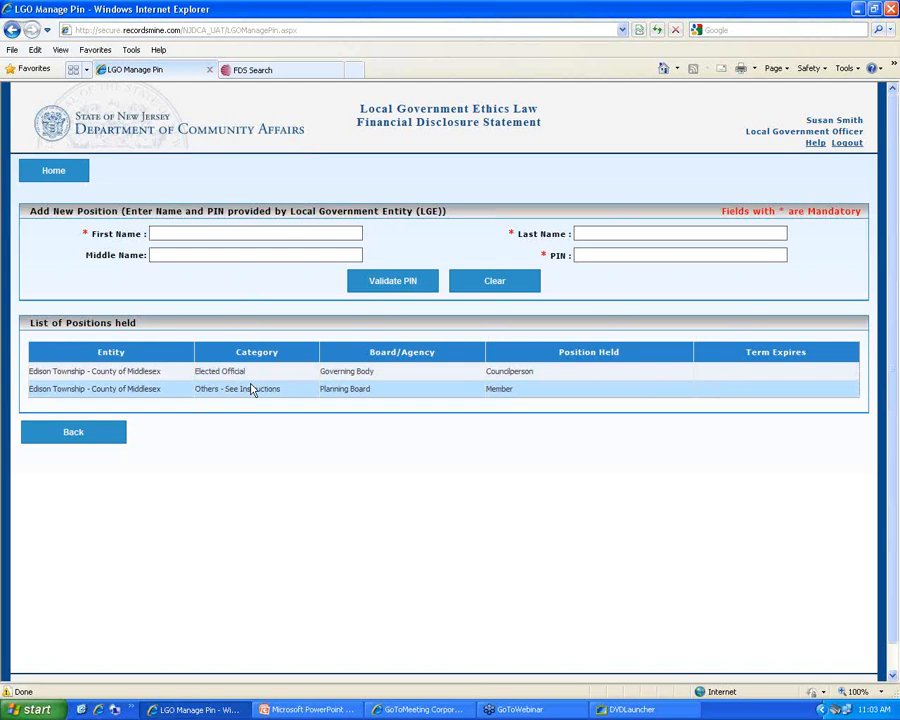
pyautogui.click(206, 234)
pyautogui.write('Sue')
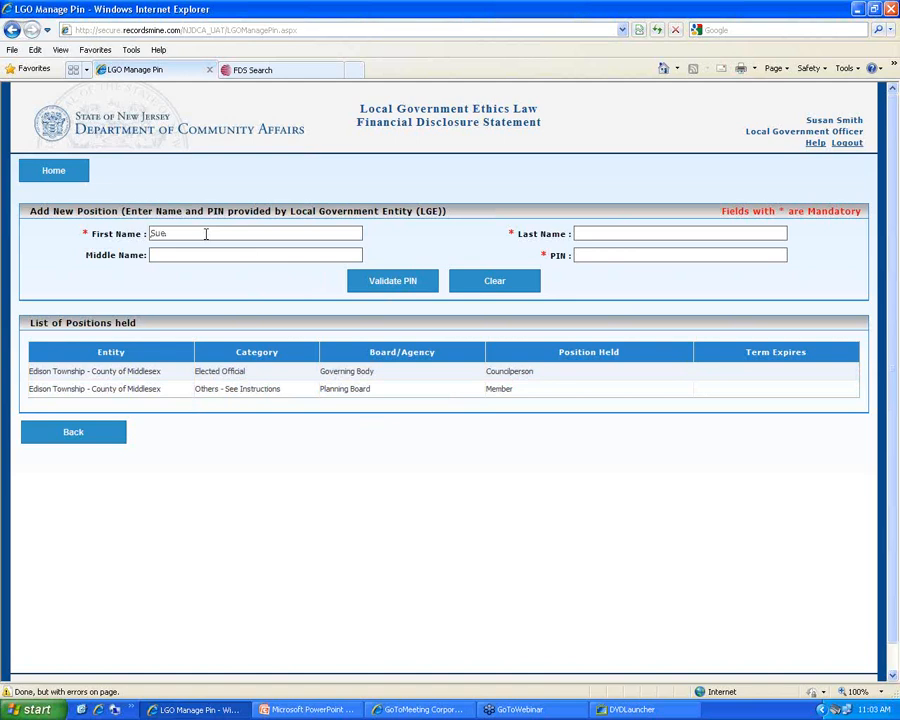
pyautogui.press('Tab')
pyautogui.write('Smith')
pyautogui.press('Tab')
pyautogui.write('16311')
pyautogui.click(391, 283)
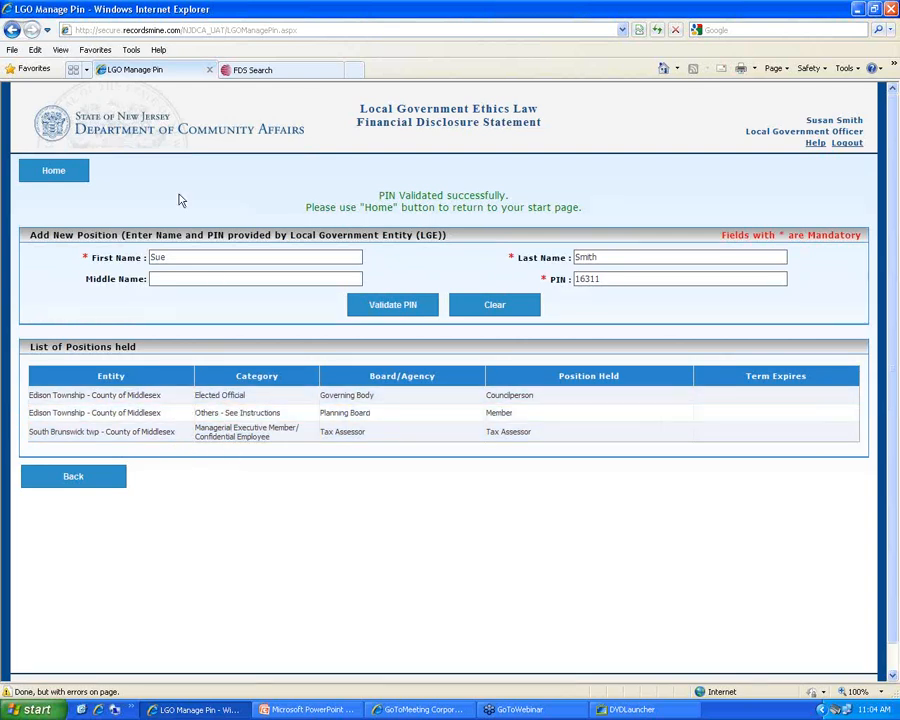
pyautogui.click(82, 177)
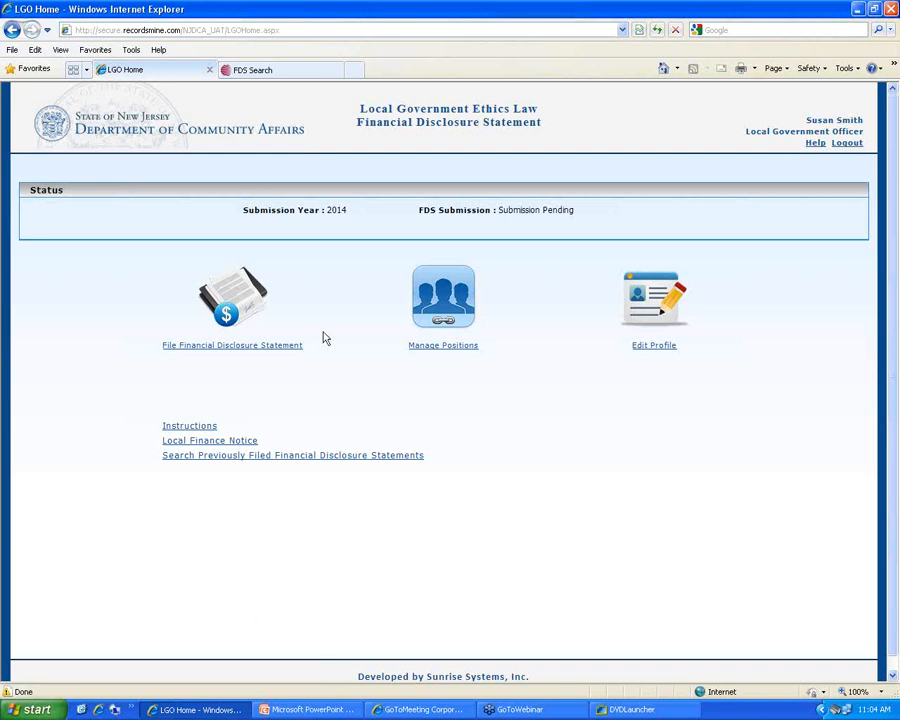
# Begin the Financial Disclosure Statement and empty the prefilled zip, home address and city in Section I
pyautogui.click(244, 348)
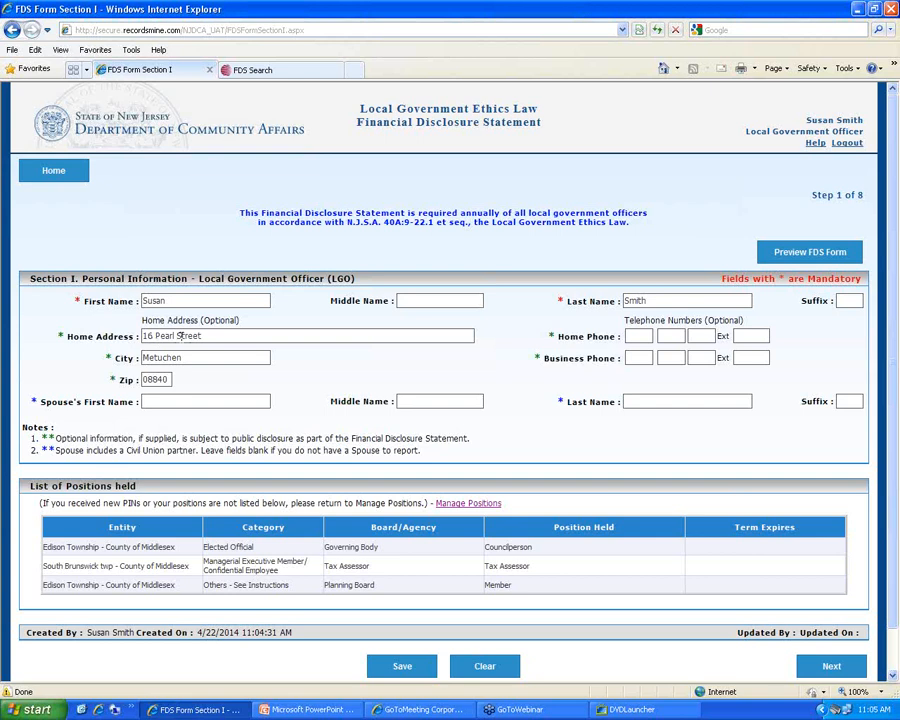
pyautogui.doubleClick(165, 379)
pyautogui.press('BackSpace')
pyautogui.hotkey('shift', 'Tab')
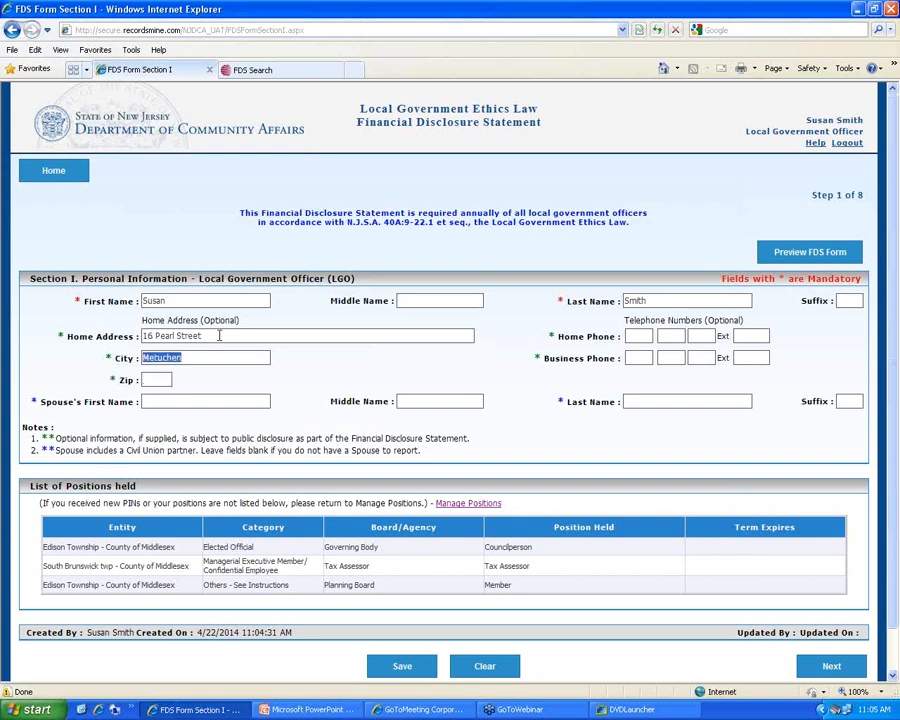
pyautogui.hotkey('shift', 'Tab')
pyautogui.press('BackSpace')
pyautogui.press('Tab')
pyautogui.press('BackSpace')
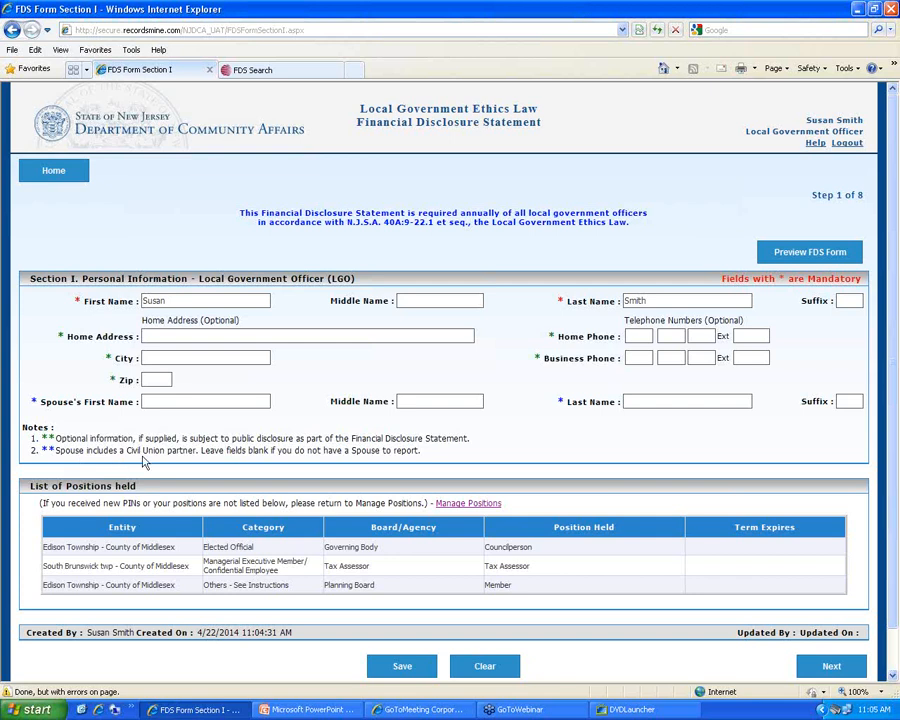
# Enter the spouse's first and last name, save Section I, and continue to Section II
pyautogui.click(193, 402)
pyautogui.write('Ju')
pyautogui.write('lie')
pyautogui.press('BackSpace')
pyautogui.press('BackSpace')
pyautogui.press('BackSpace')
pyautogui.press('BackSpace')
pyautogui.press('BackSpace')
pyautogui.write('John')
pyautogui.write('Smith')
pyautogui.scroll(-1, 303, 417)
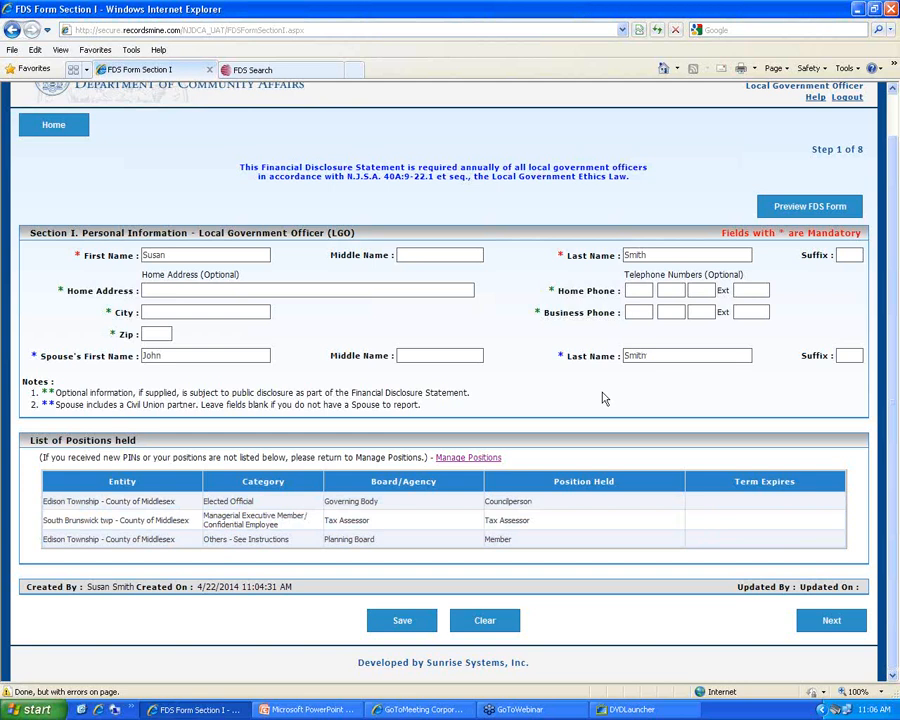
pyautogui.click(412, 626)
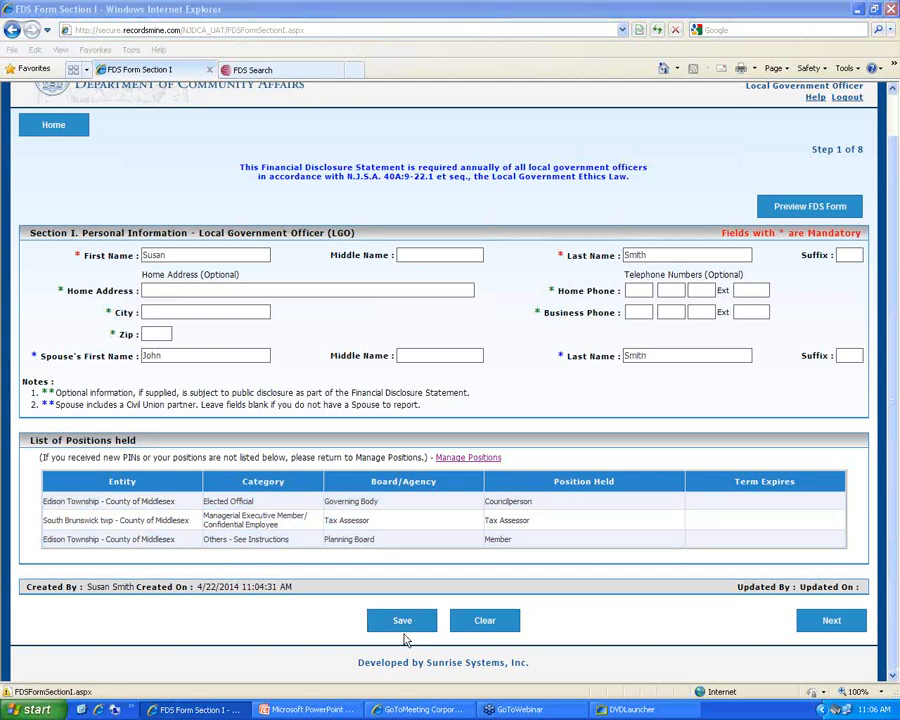
pyautogui.click(836, 626)
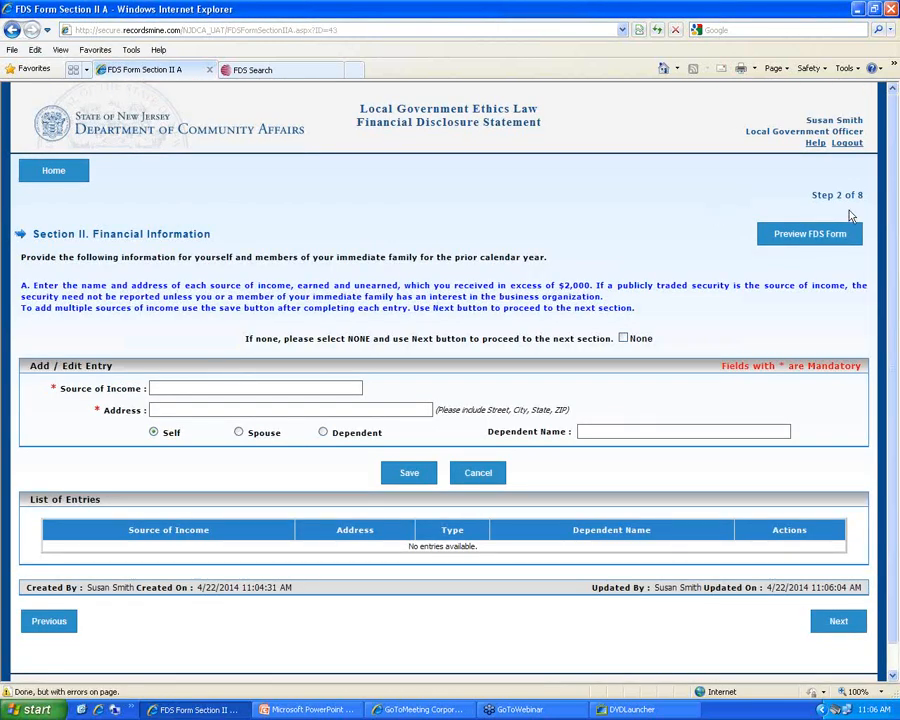
pyautogui.scroll(-1, 610, 485)
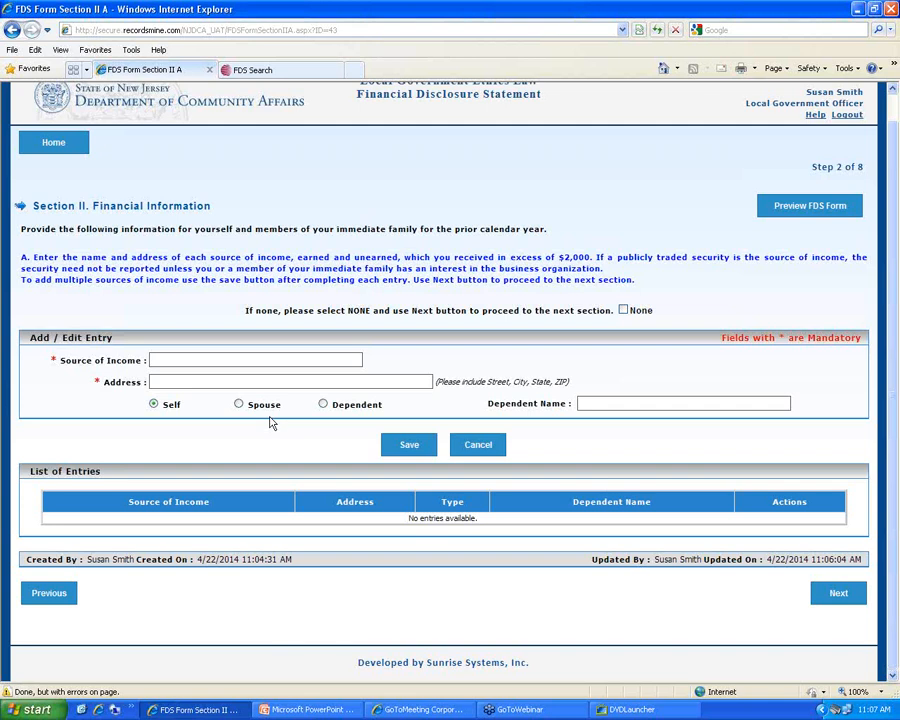
# Save South Brunswick Township, 1 Main Street, South Brunswick, NJ as the officer's income source
pyautogui.write('Sount')
pyautogui.press('BackSpace')
pyautogui.press('BackSpace')
pyautogui.press('BackSpace')
pyautogui.write('uth Brunswick TYown')
pyautogui.press('BackSpace')
pyautogui.press('BackSpace')
pyautogui.press('BackSpace')
pyautogui.press('BackSpace')
pyautogui.write('won')
pyautogui.press('BackSpace')
pyautogui.press('BackSpace')
pyautogui.press('BackSpace')
pyautogui.write('ownship')
pyautogui.press('Tab')
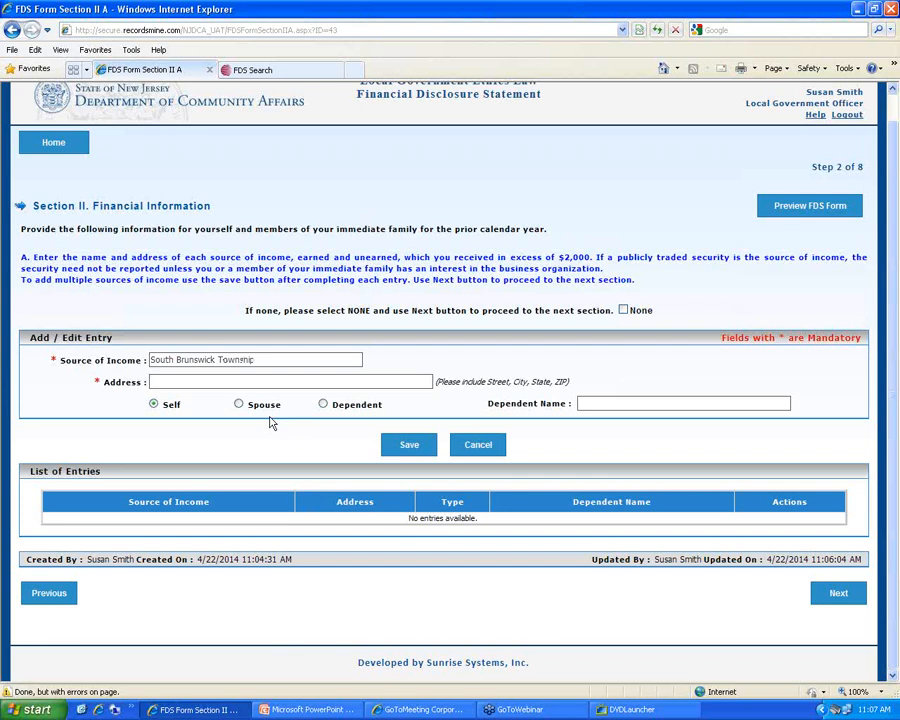
pyautogui.write('1 Main Street / South Brunswick.')
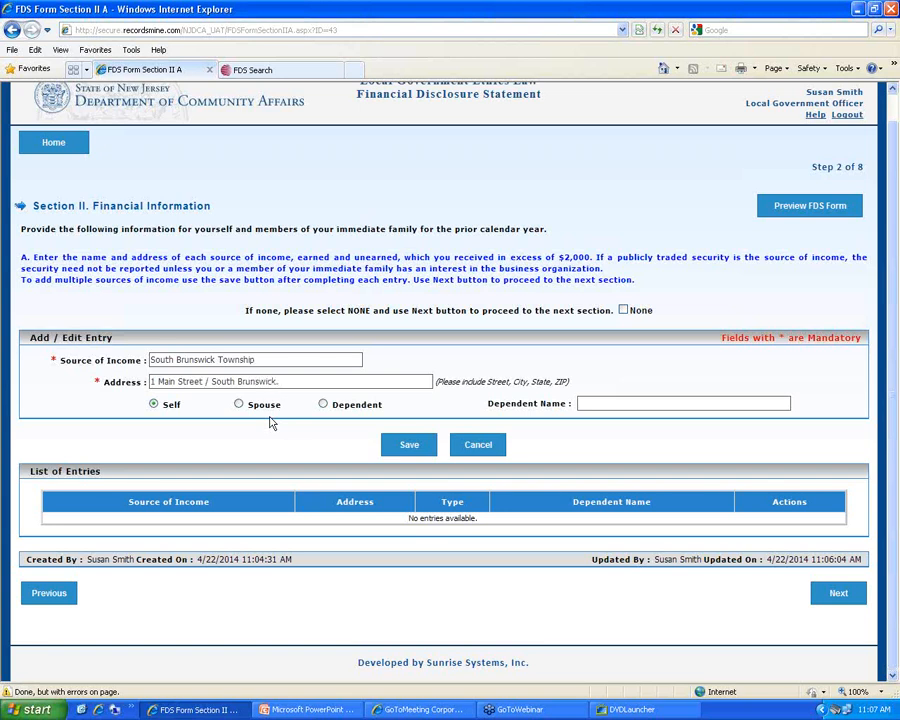
pyautogui.press('BackSpace')
pyautogui.write(', NJ')
pyautogui.click(410, 446)
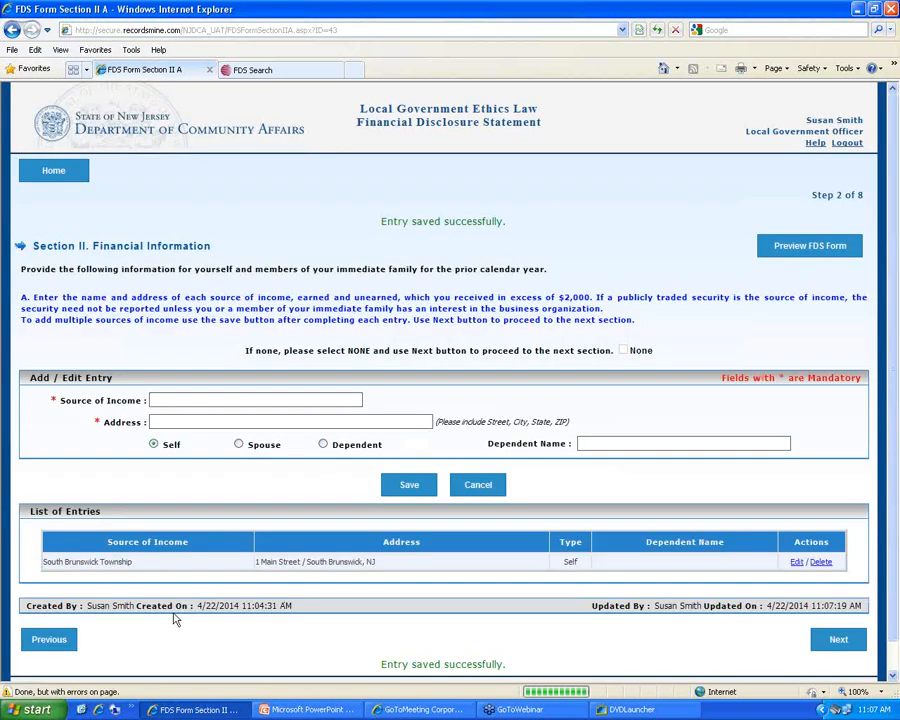
# Save SMG, 1 Diamond Hill Rd, Berkeley Heights, NJ as the spouse's income source, then continue
pyautogui.click(173, 400)
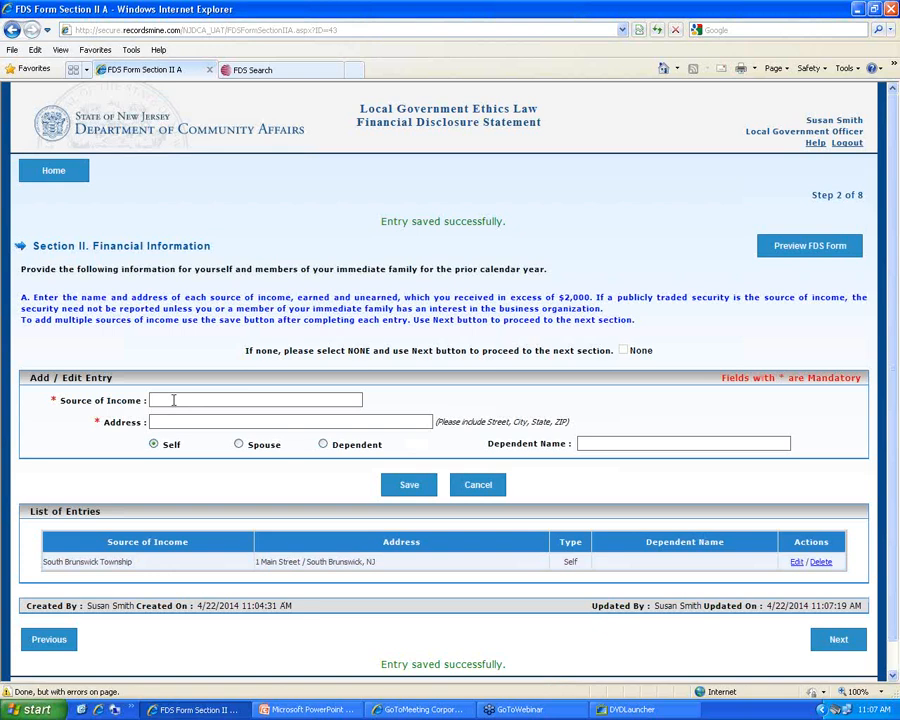
pyautogui.write('SMG')
pyautogui.press('Tab')
pyautogui.write('1 Diamond Hill R')
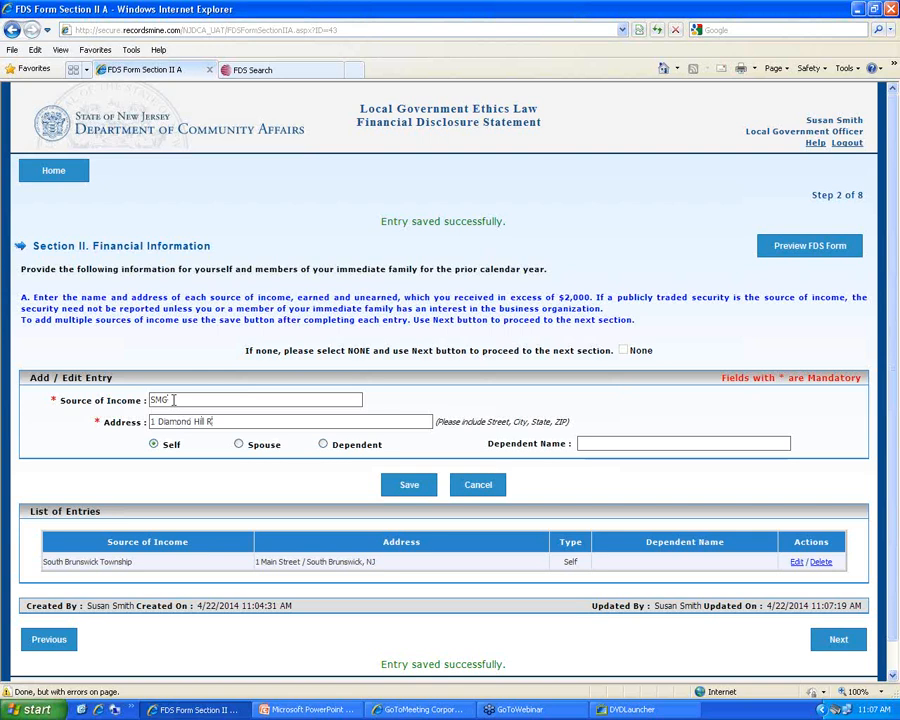
pyautogui.write('d / Berkeley Heights, NJ')
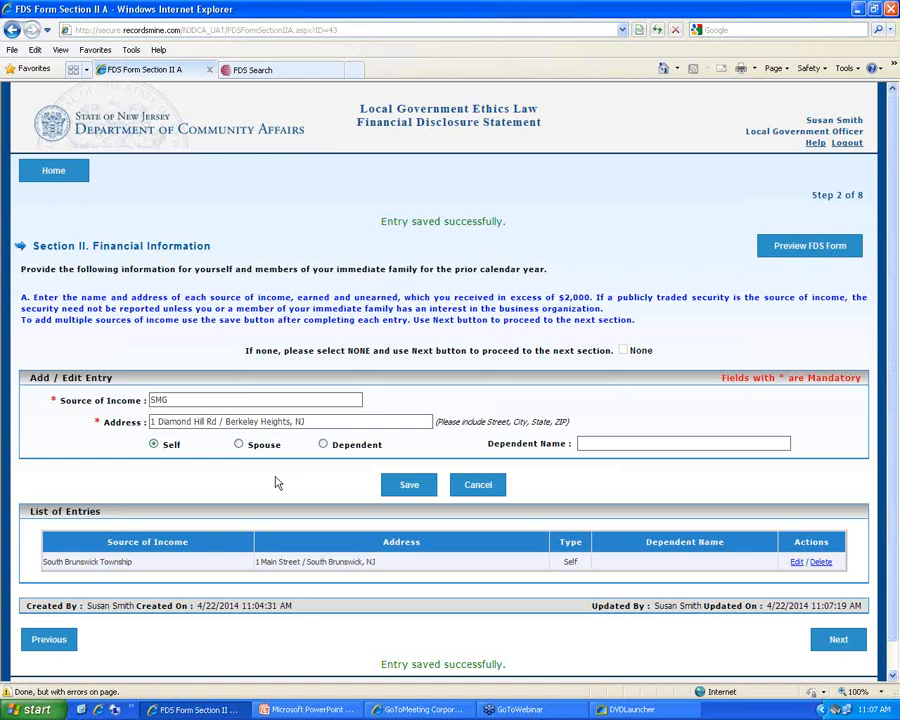
pyautogui.click(249, 447)
pyautogui.click(408, 486)
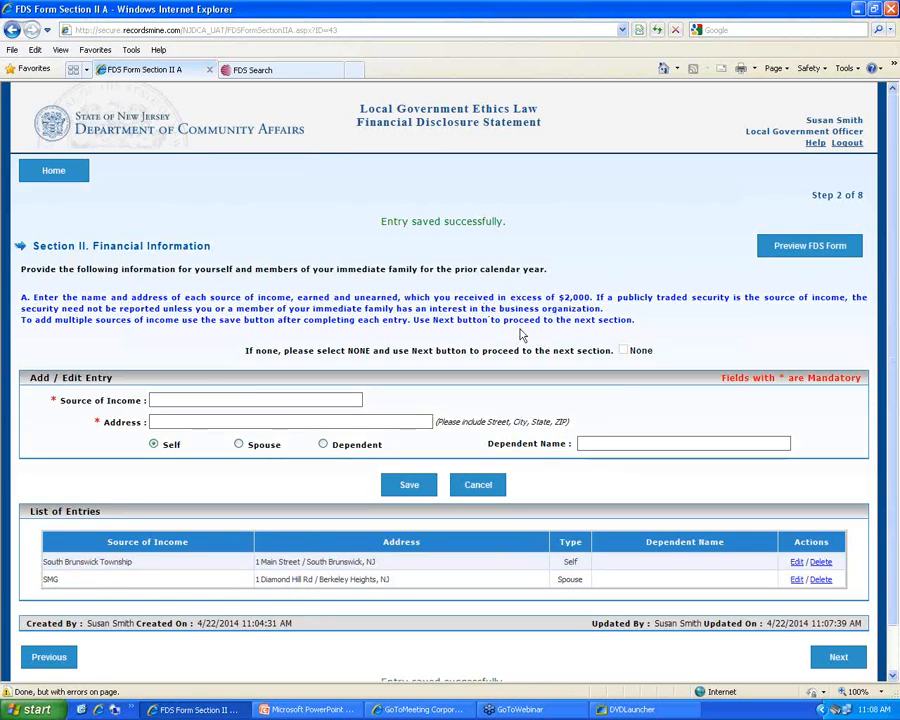
pyautogui.scroll(-2, 240, 500)
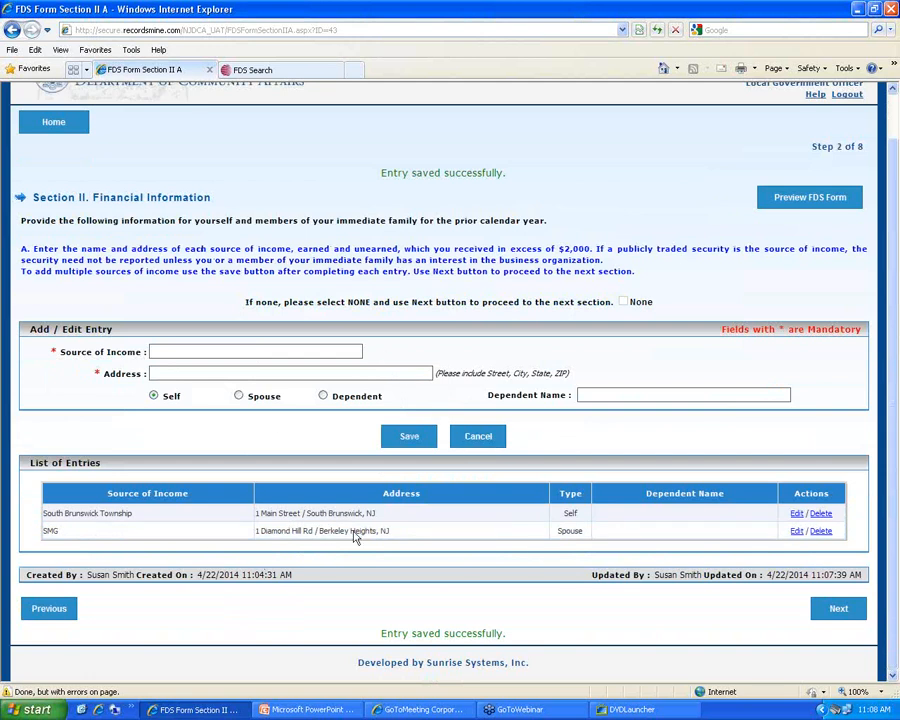
pyautogui.click(838, 617)
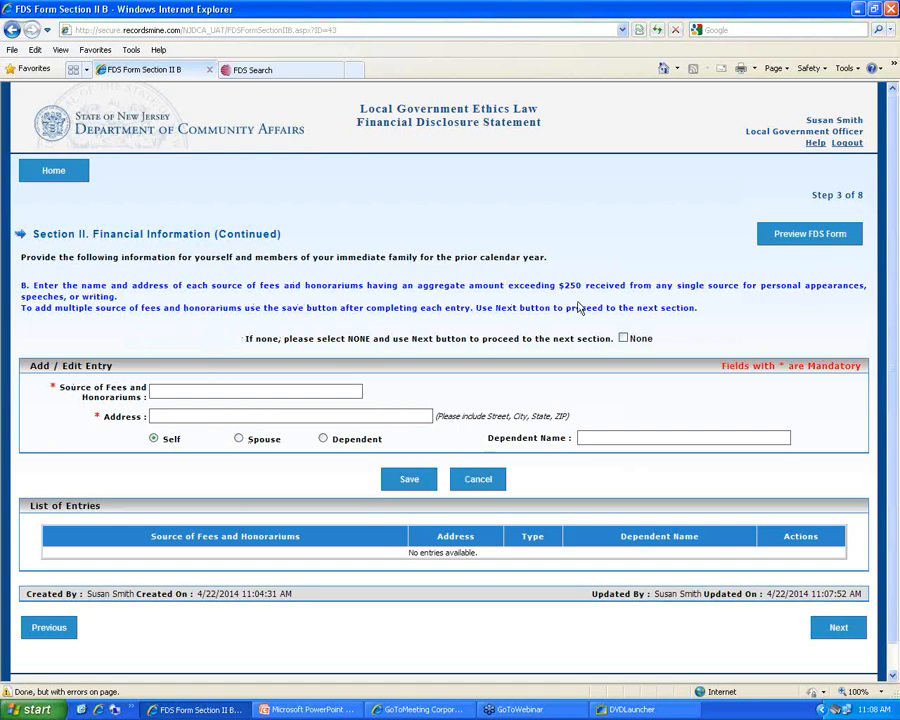
# After the entry-required alert, mark fees/honorariums and then gifts/reimbursements as None
pyautogui.click(837, 625)
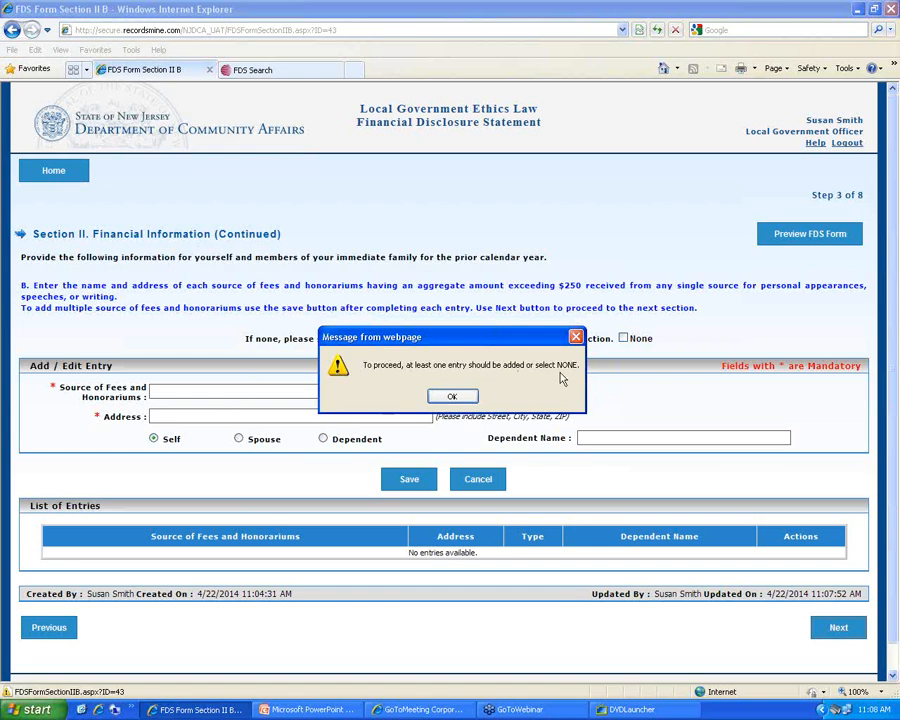
pyautogui.click(452, 397)
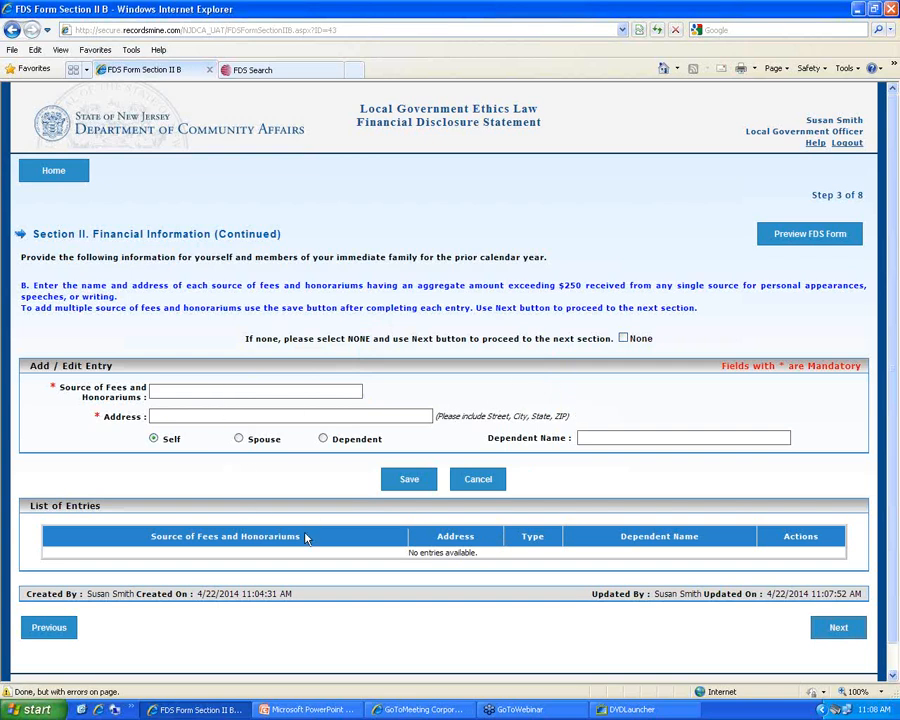
pyautogui.click(624, 339)
pyautogui.click(839, 630)
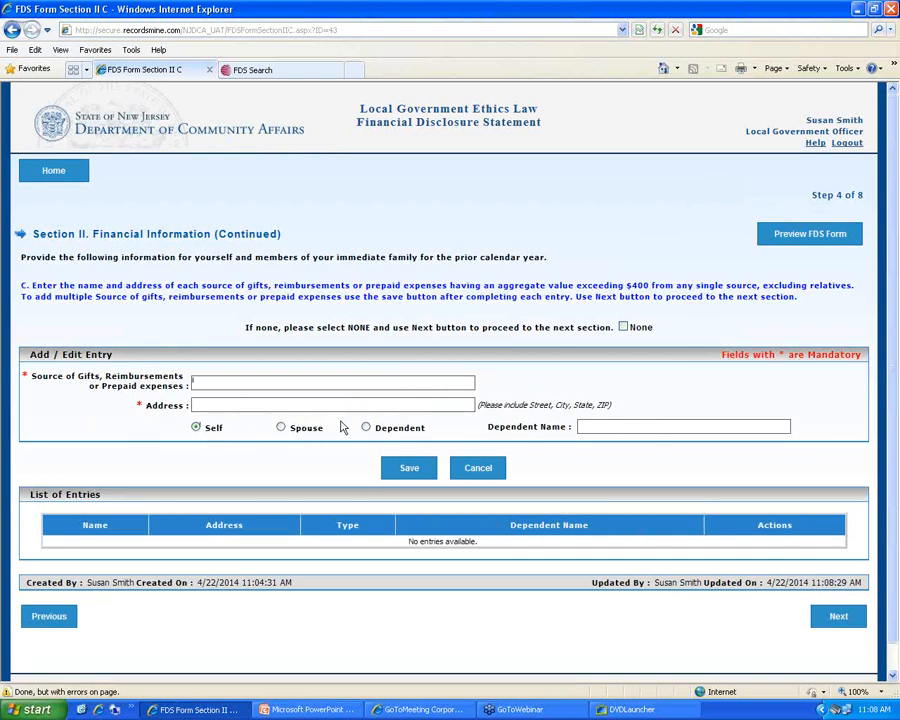
pyautogui.click(623, 327)
# Save Metuchen Bagel Shop, Metuchen, NJ as the spouse's business interest and move to real property
pyautogui.click(836, 620)
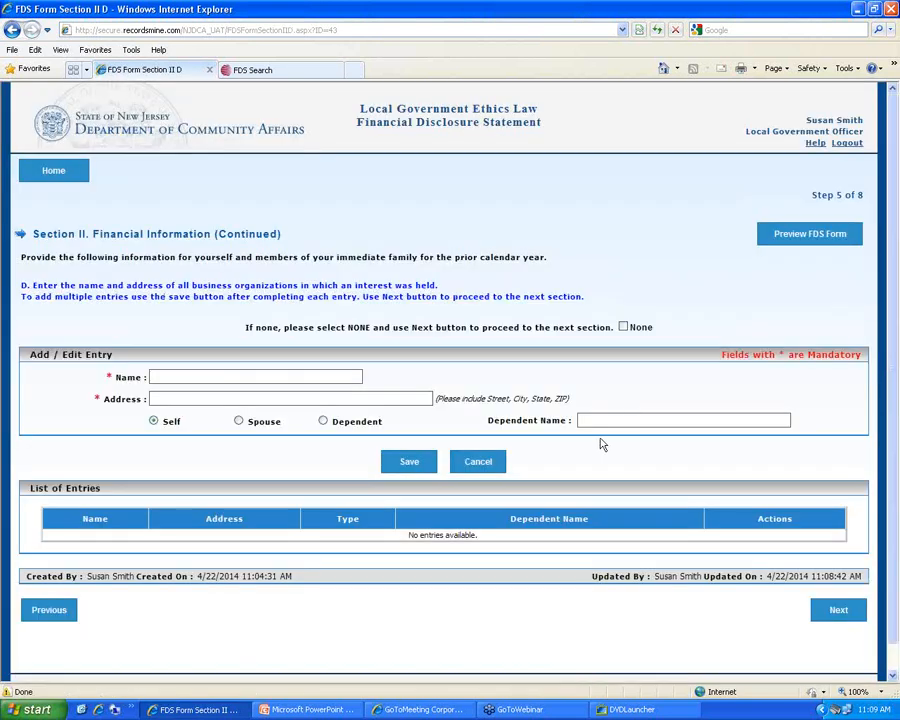
pyautogui.click(265, 372)
pyautogui.write('Metuchen Bagel Shop')
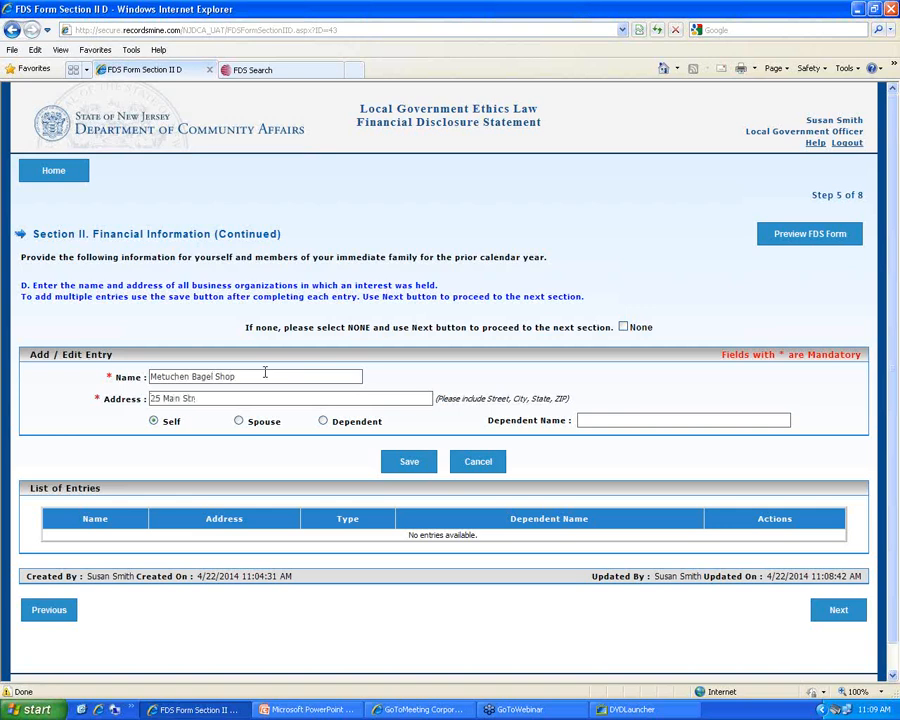
pyautogui.write('eet / Metuchen, NJ')
pyautogui.click(238, 421)
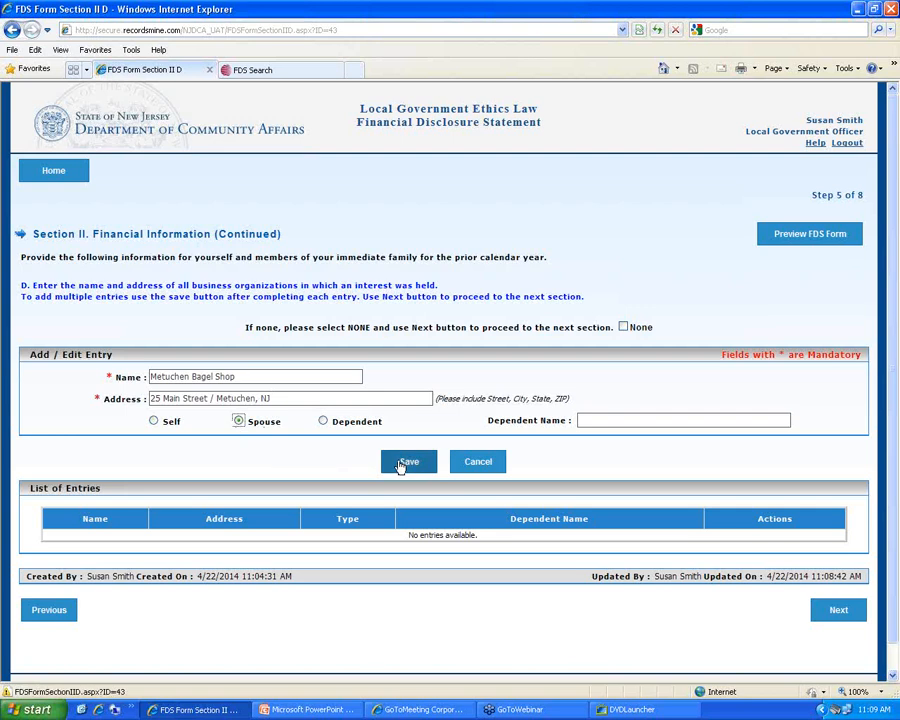
pyautogui.click(402, 465)
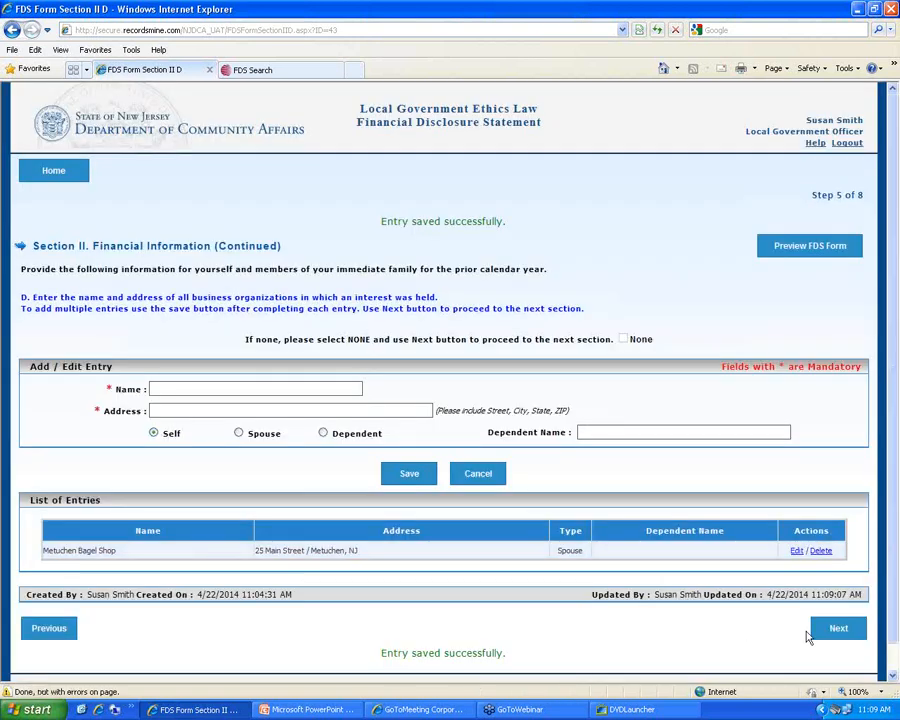
pyautogui.click(838, 626)
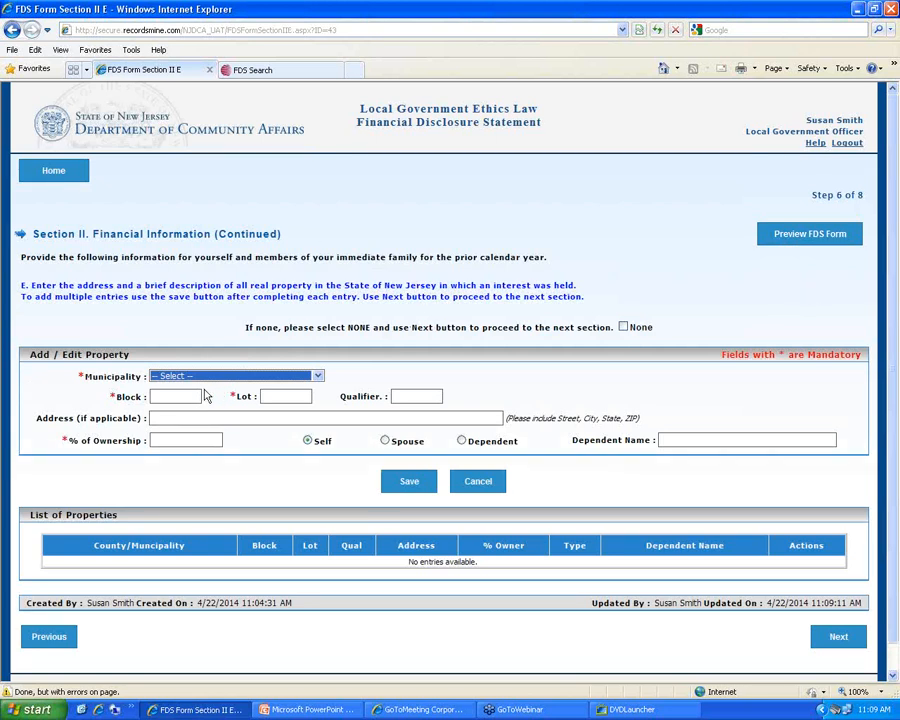
# Save an Edison (Middlesex) property at block 700 as the officer's own
pyautogui.click(318, 376)
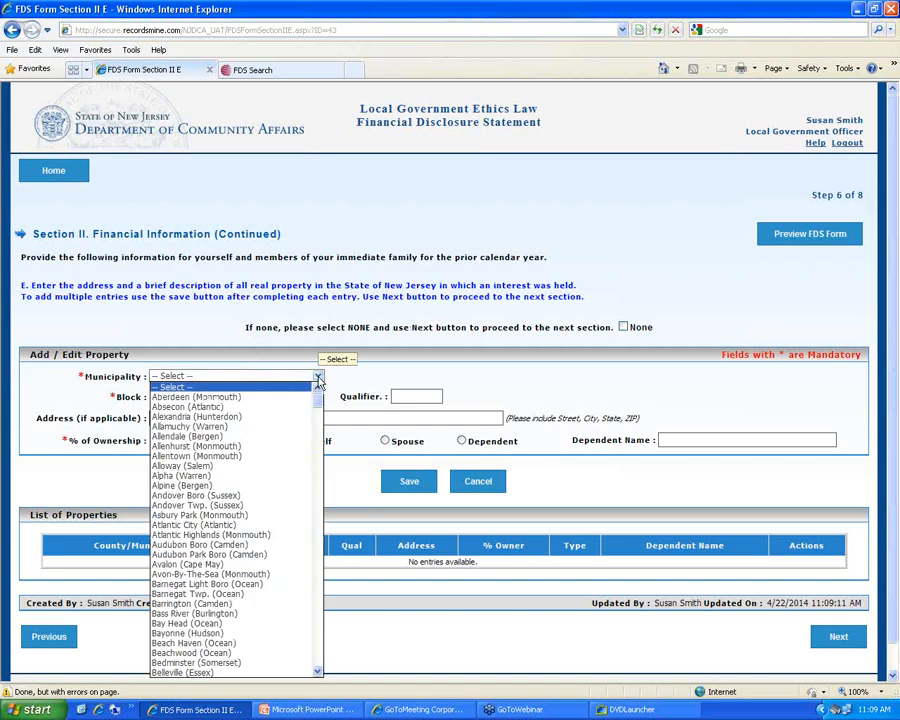
pyautogui.press('e')
pyautogui.scroll(-6, 290, 486)
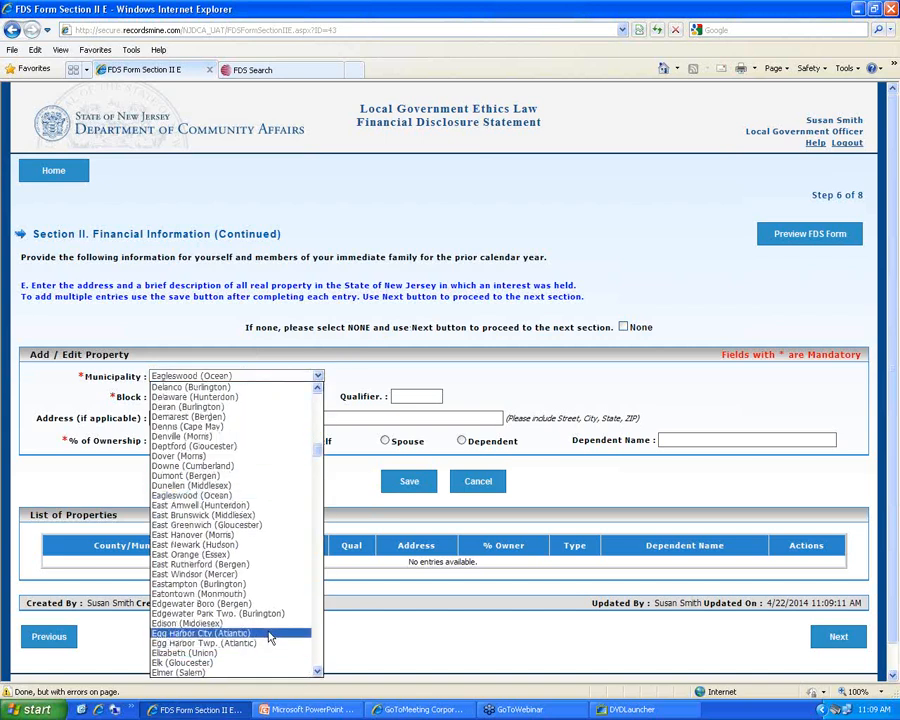
pyautogui.scroll(-4, 268, 580)
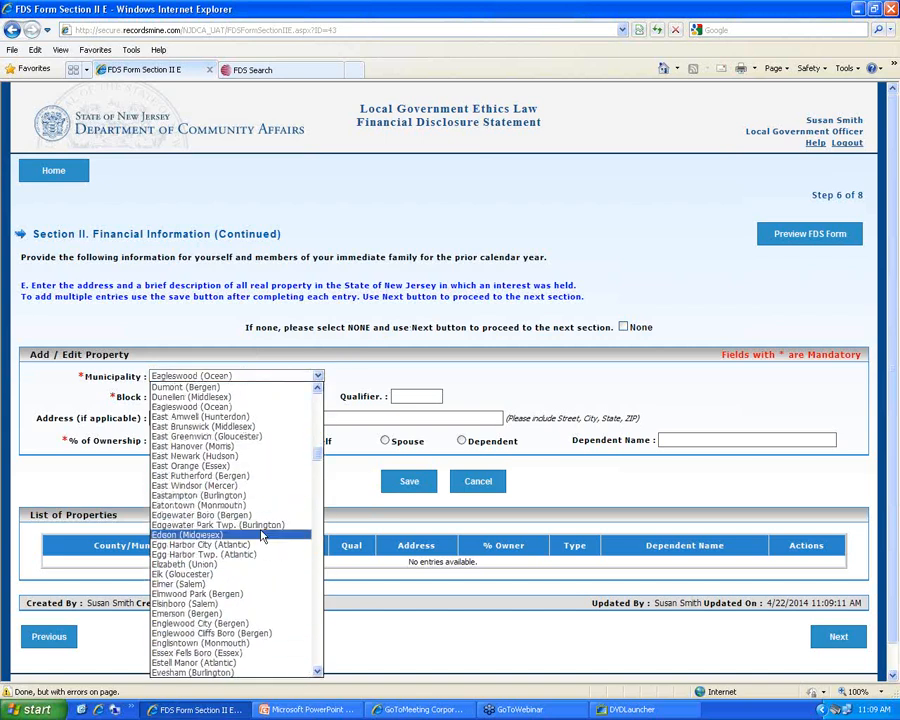
pyautogui.click(262, 537)
pyautogui.click(196, 400)
pyautogui.write('7')
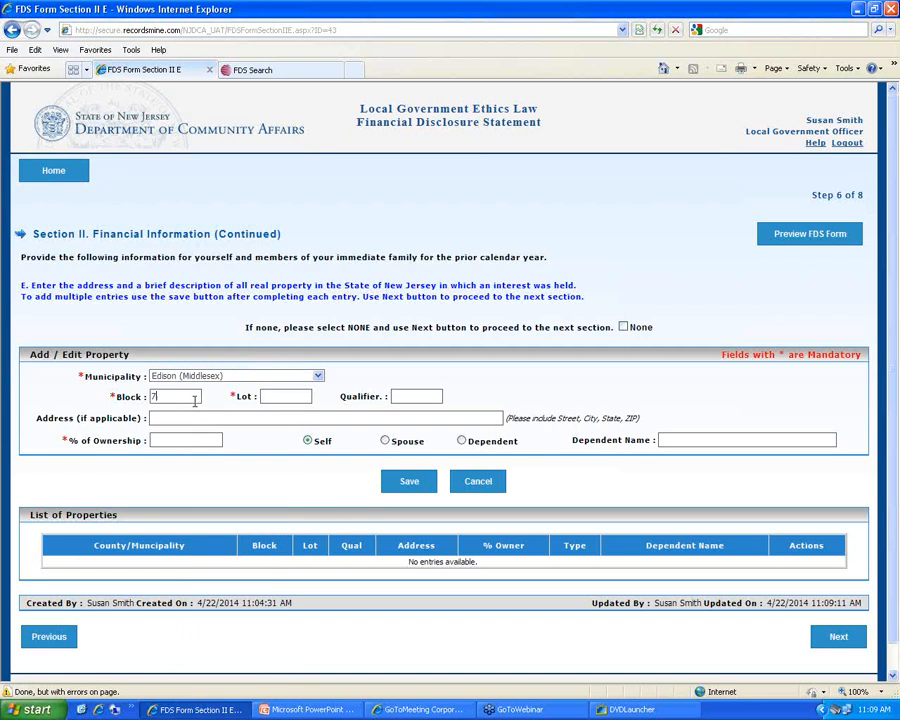
pyautogui.write('00')
pyautogui.click(163, 441)
pyautogui.click(409, 484)
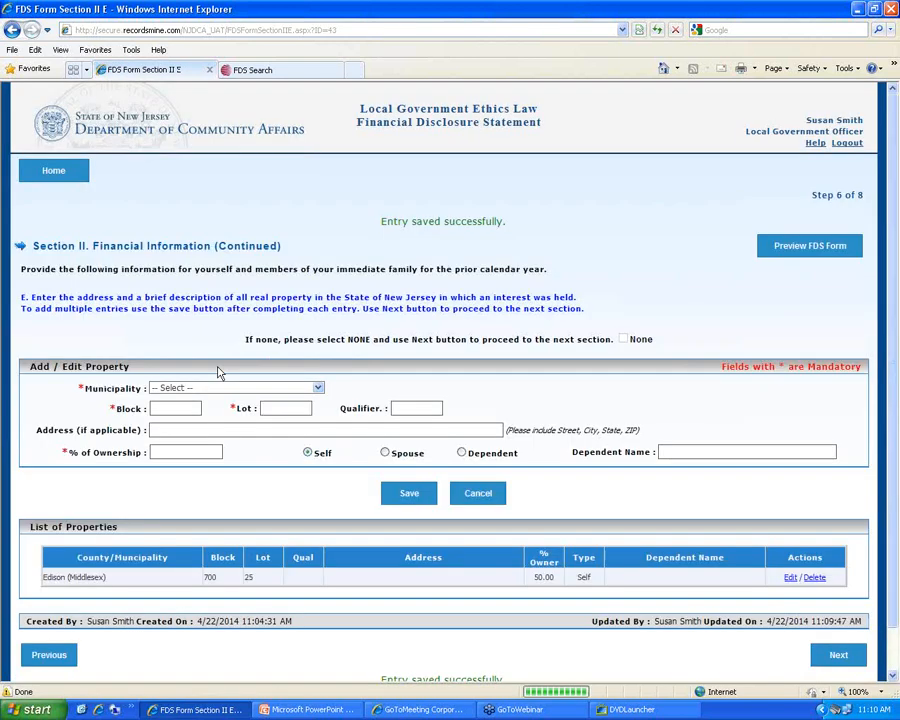
pyautogui.click(207, 388)
pyautogui.scroll(-15, 172, 560)
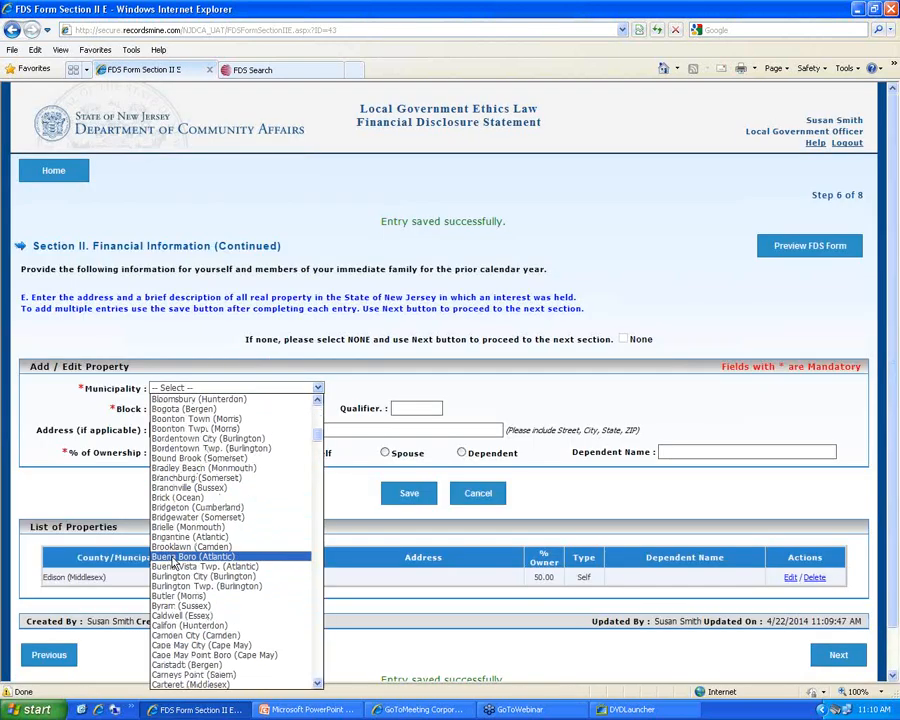
pyautogui.scroll(-10, 172, 560)
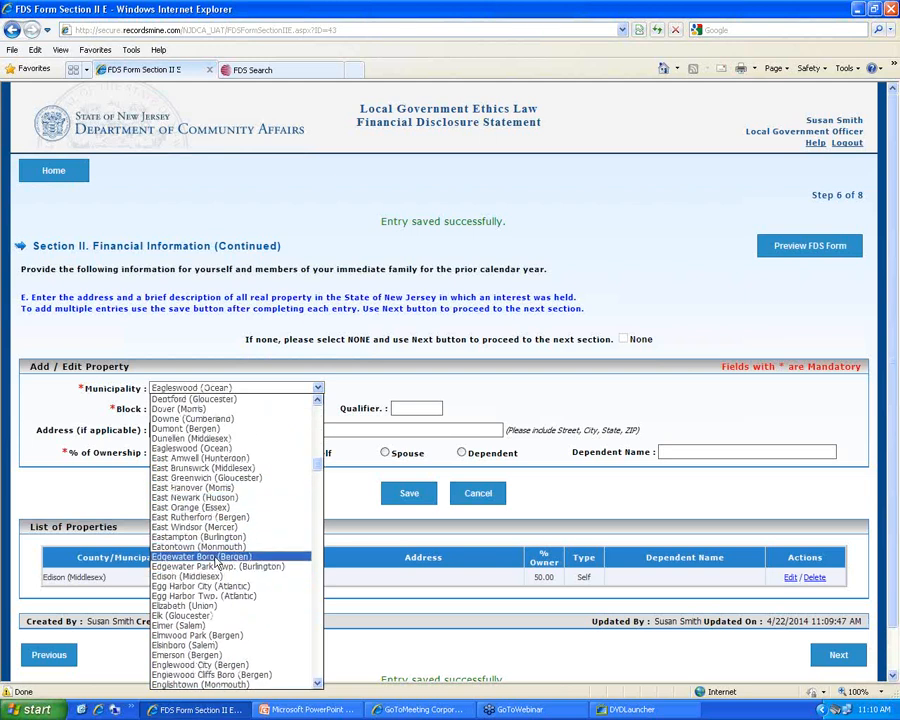
pyautogui.click(212, 576)
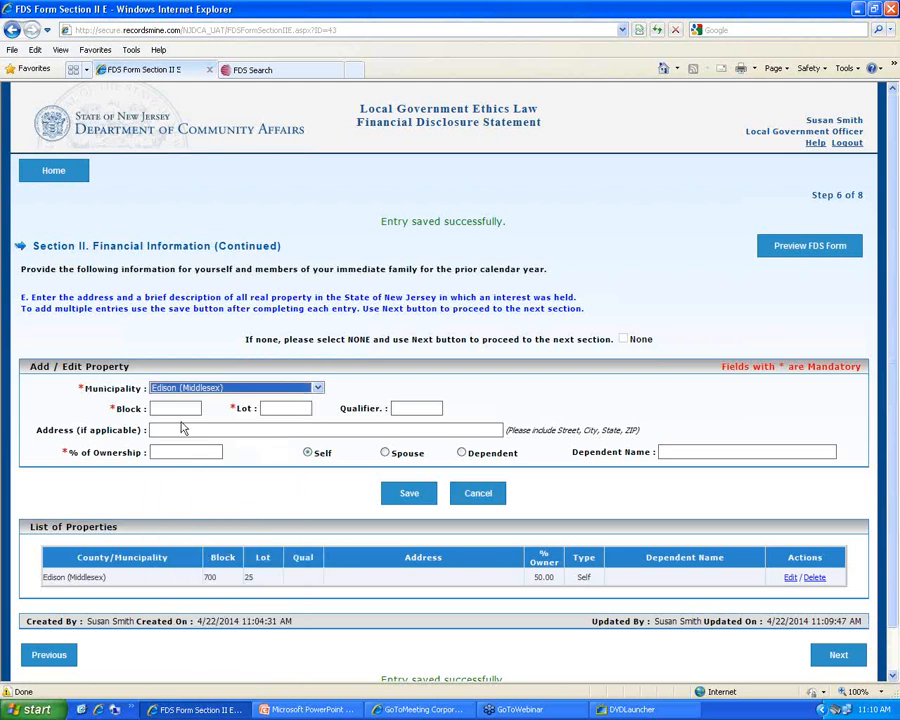
pyautogui.click(177, 407)
pyautogui.write('700')
pyautogui.press('Tab')
pyautogui.write('25')
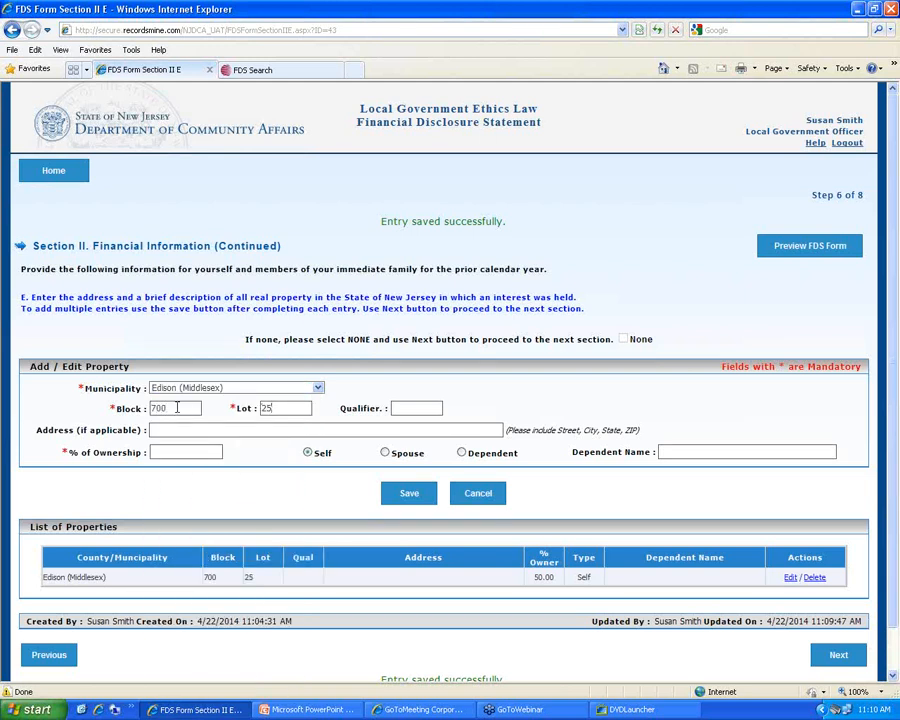
pyautogui.click(193, 451)
pyautogui.write('50')
pyautogui.click(385, 452)
pyautogui.click(410, 494)
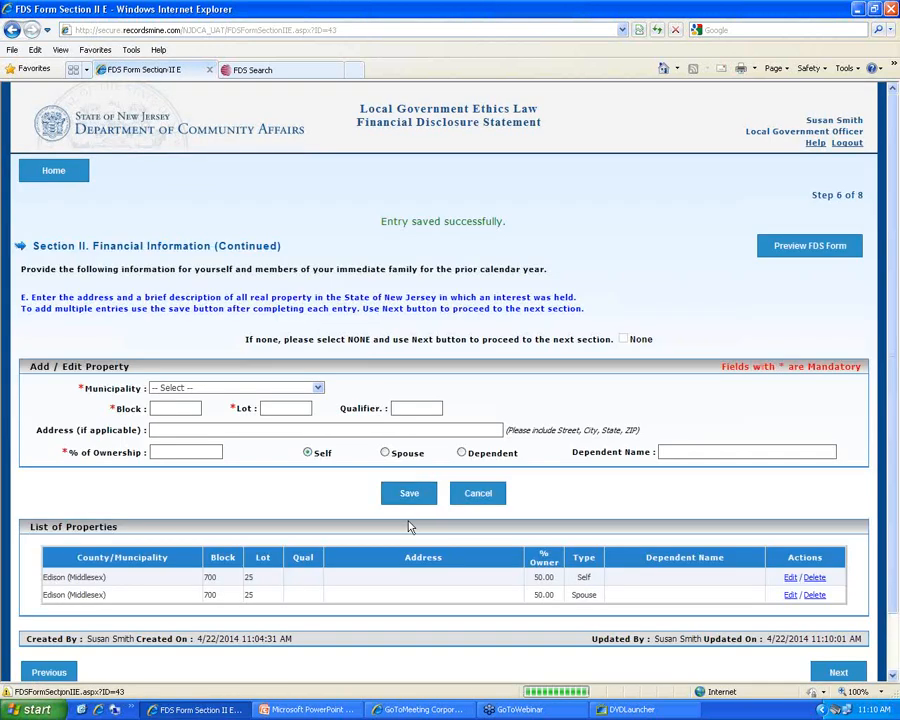
pyautogui.scroll(-1, 311, 557)
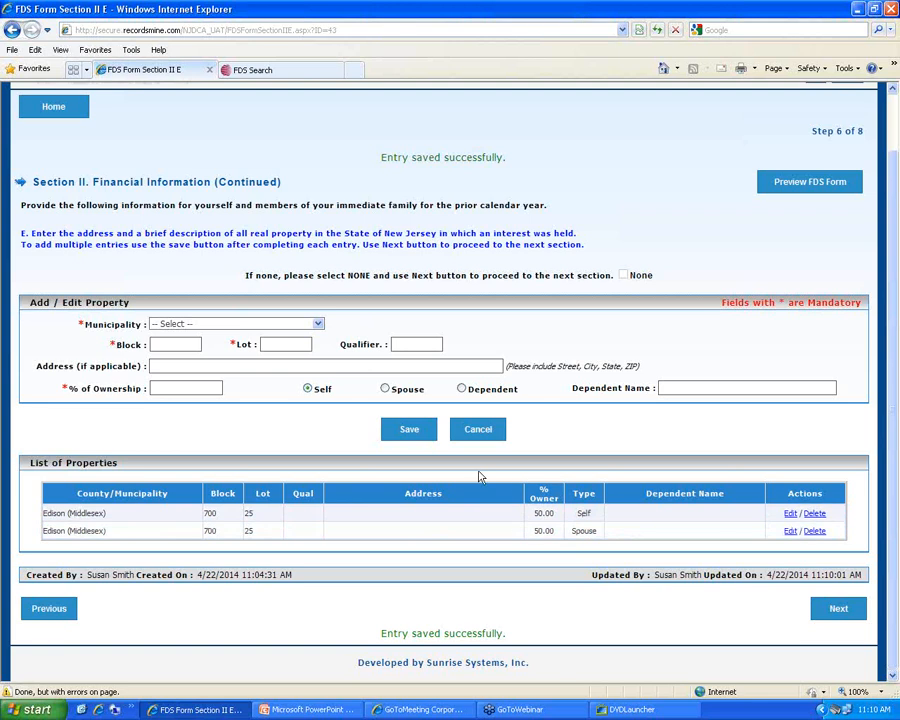
pyautogui.click(842, 616)
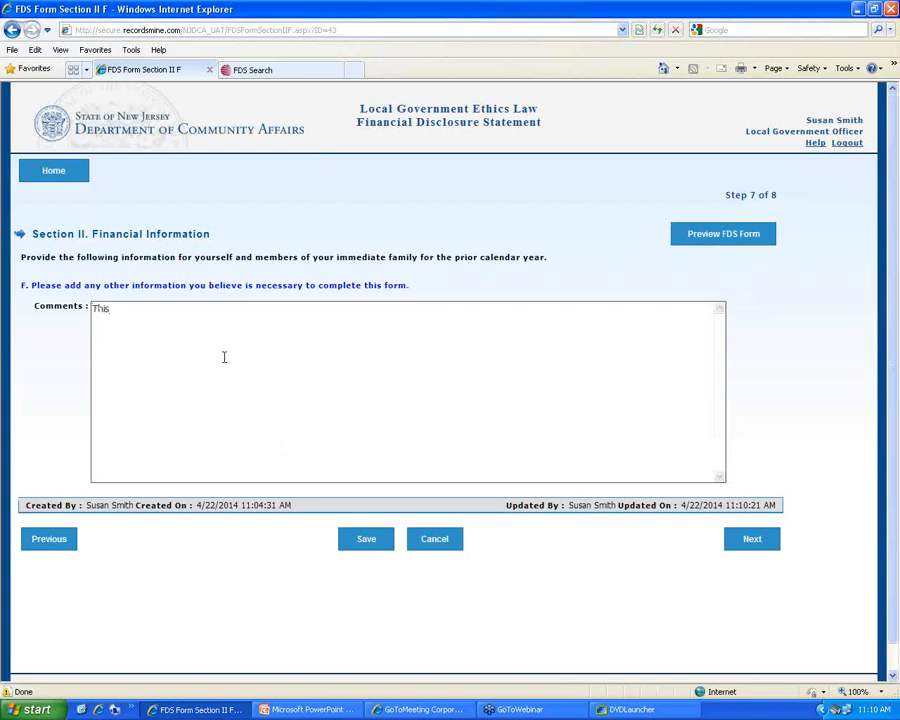
# Complete the comment 'This is a test FDS form' and advance to certification
pyautogui.write('a test FDS form')
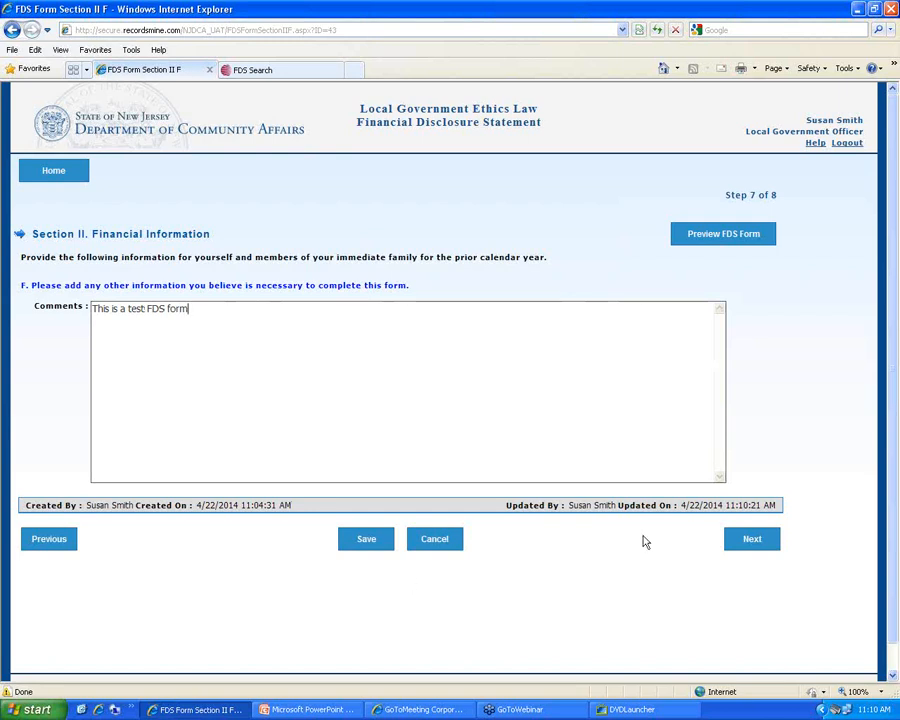
pyautogui.click(761, 545)
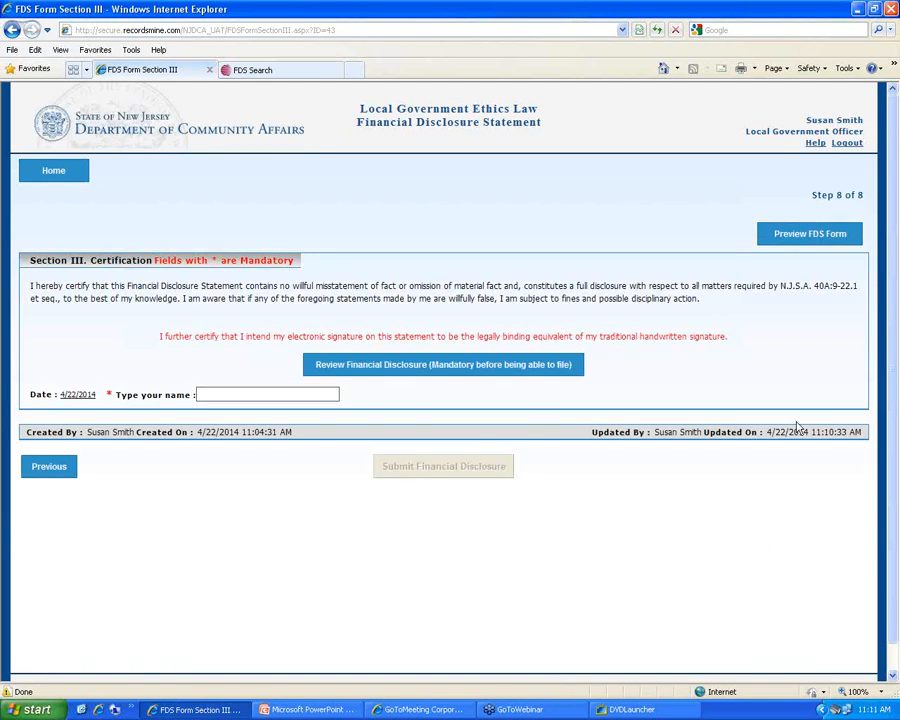
# Open the draft FDS preview PDF in a new tab
pyautogui.click(886, 177)
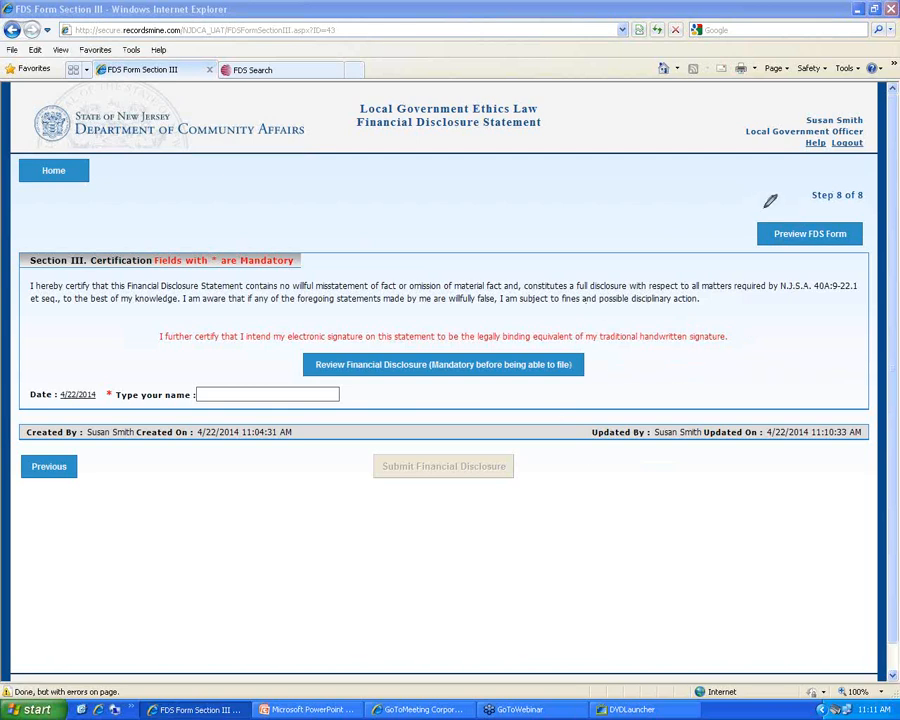
pyautogui.moveTo(768, 210)
pyautogui.mouseDown()
pyautogui.moveTo(740, 262)
pyautogui.moveTo(876, 245)
pyautogui.moveTo(872, 205)
pyautogui.moveTo(770, 203)
pyautogui.mouseUp()
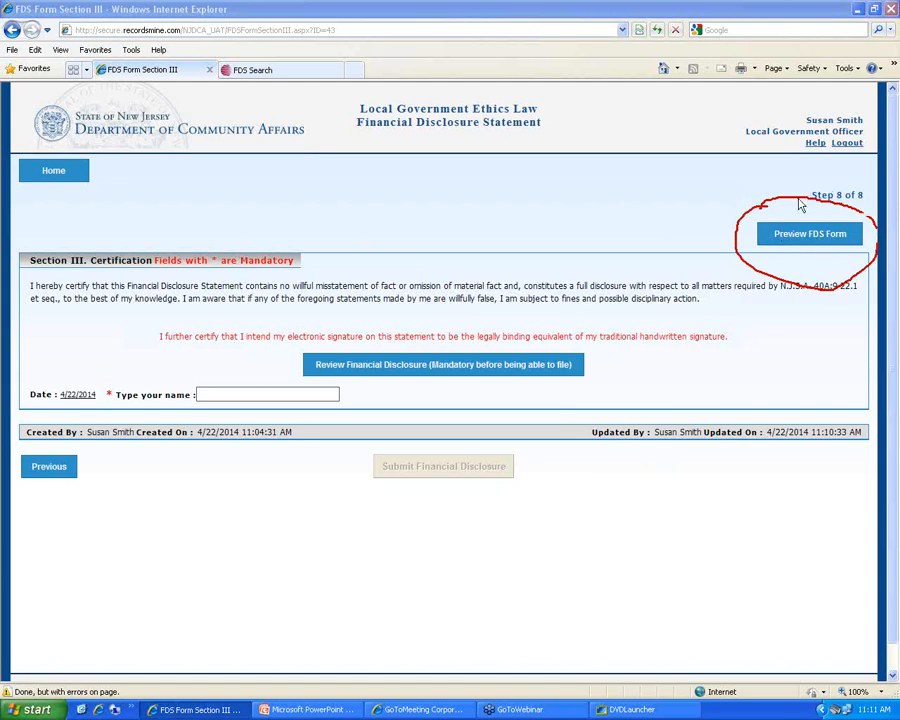
pyautogui.click(790, 236)
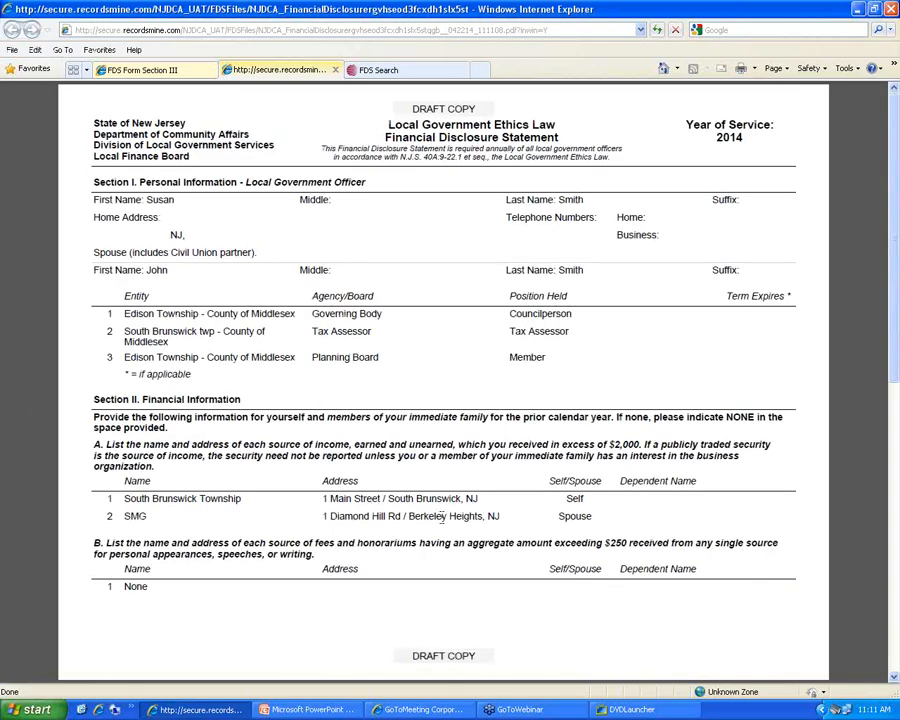
# Scroll the draft PDF to the property and comments page, then close the preview
pyautogui.scroll(-5, 460, 509)
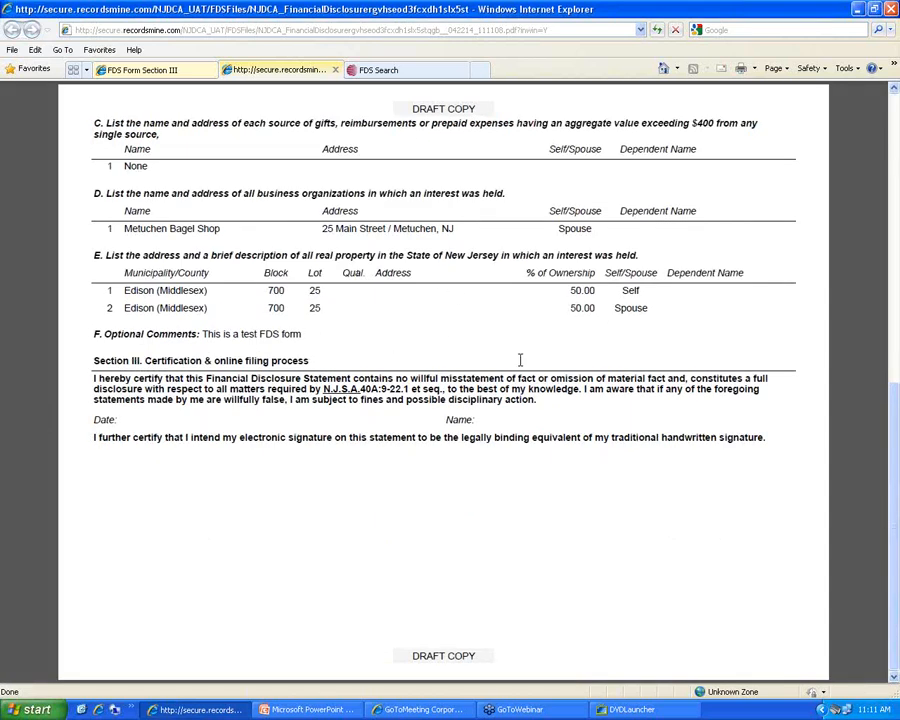
pyautogui.click(335, 70)
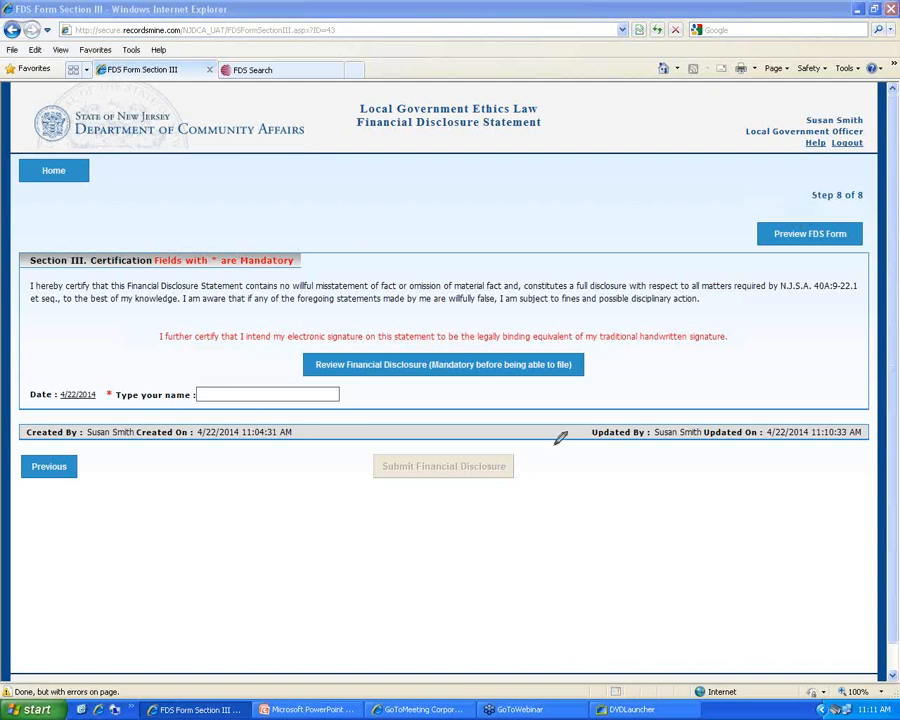
# Open the Review Financial Disclosure PDF and close it so submission is enabled
pyautogui.moveTo(448, 432)
pyautogui.mouseDown()
pyautogui.moveTo(391, 433)
pyautogui.moveTo(362, 476)
pyautogui.moveTo(450, 494)
pyautogui.moveTo(553, 460)
pyautogui.moveTo(517, 422)
pyautogui.moveTo(452, 430)
pyautogui.mouseUp()
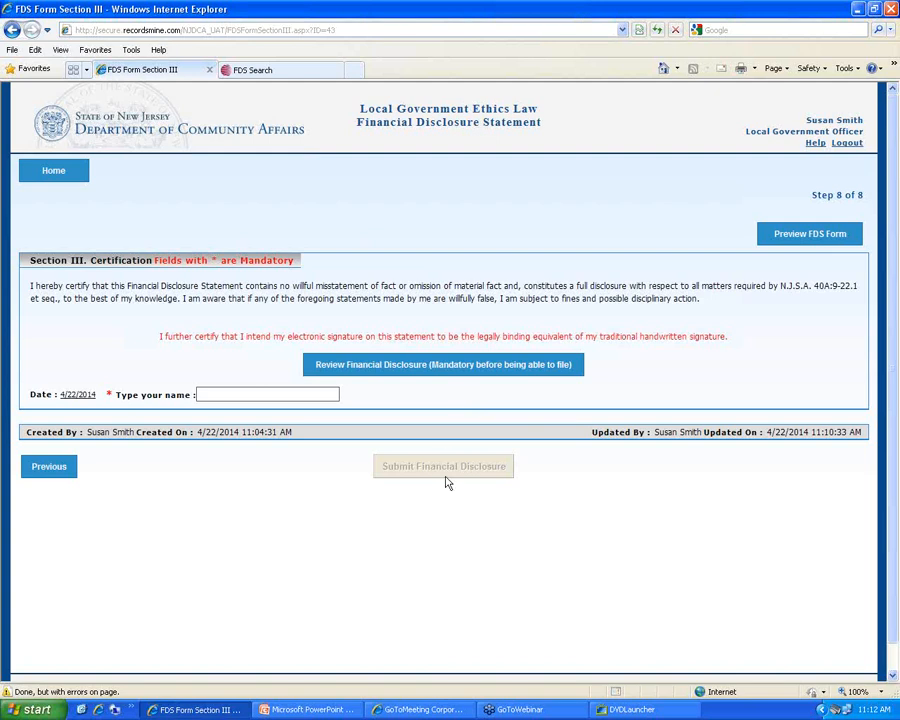
pyautogui.click(449, 366)
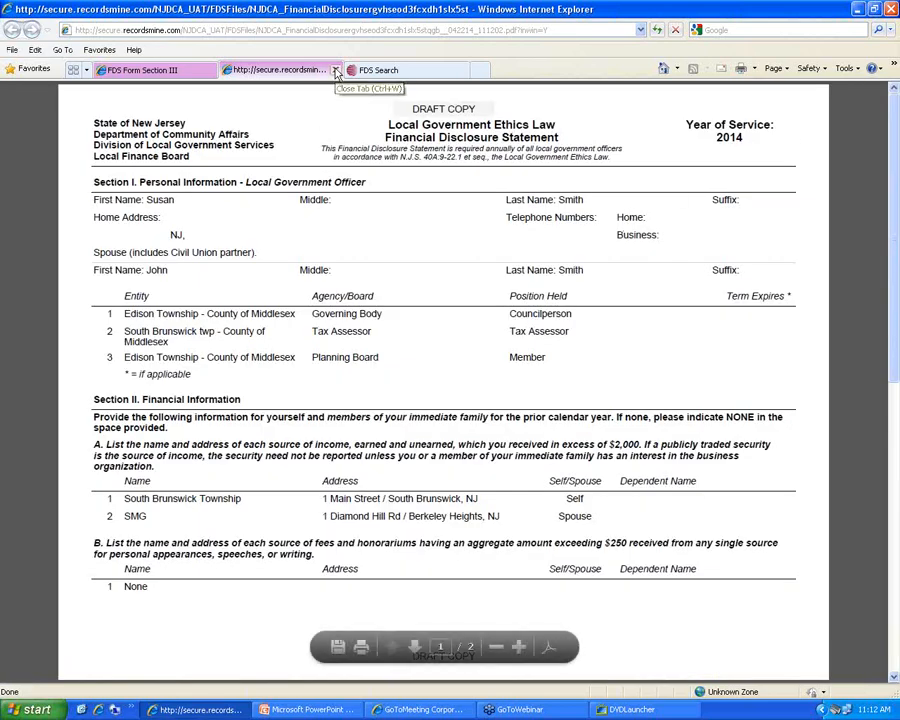
pyautogui.click(337, 70)
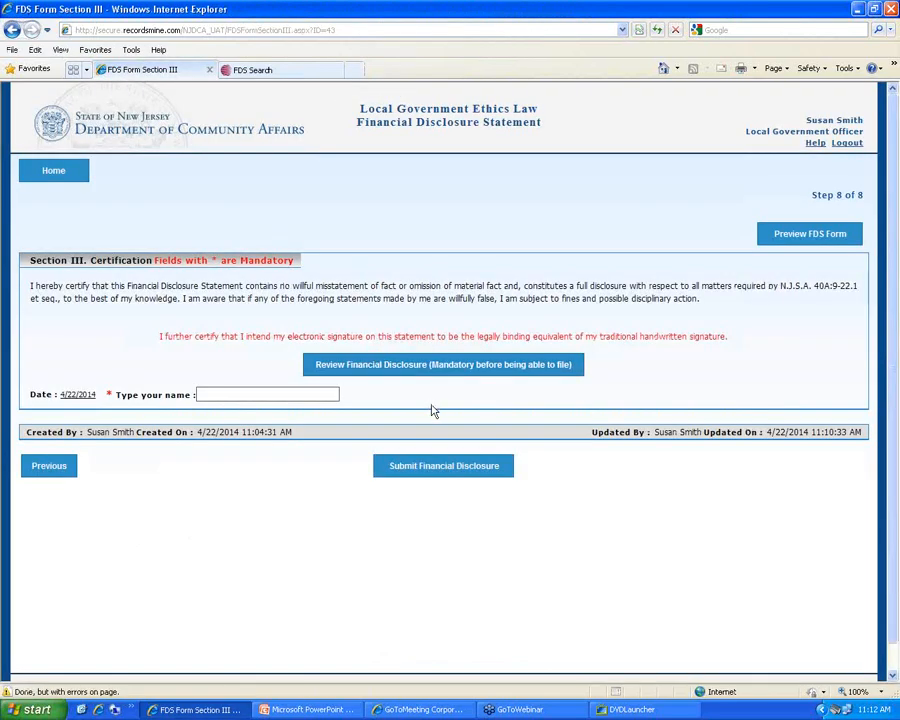
# Sign the certification with the officer's typed name, submit, and accept the no-changes warning
pyautogui.click(233, 397)
pyautogui.write('Susan Smith')
pyautogui.click(443, 466)
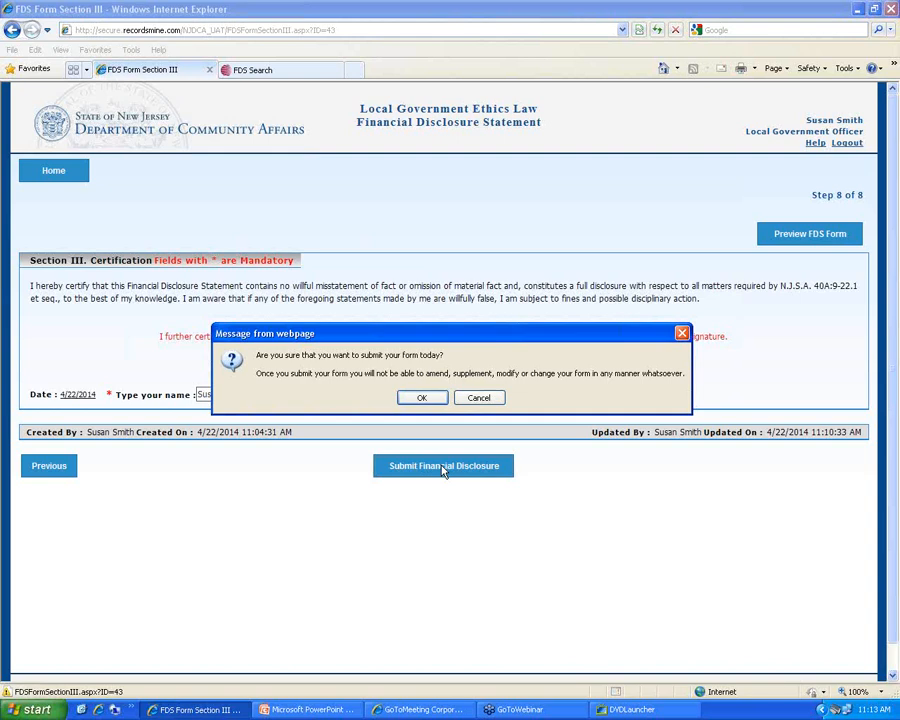
pyautogui.click(422, 399)
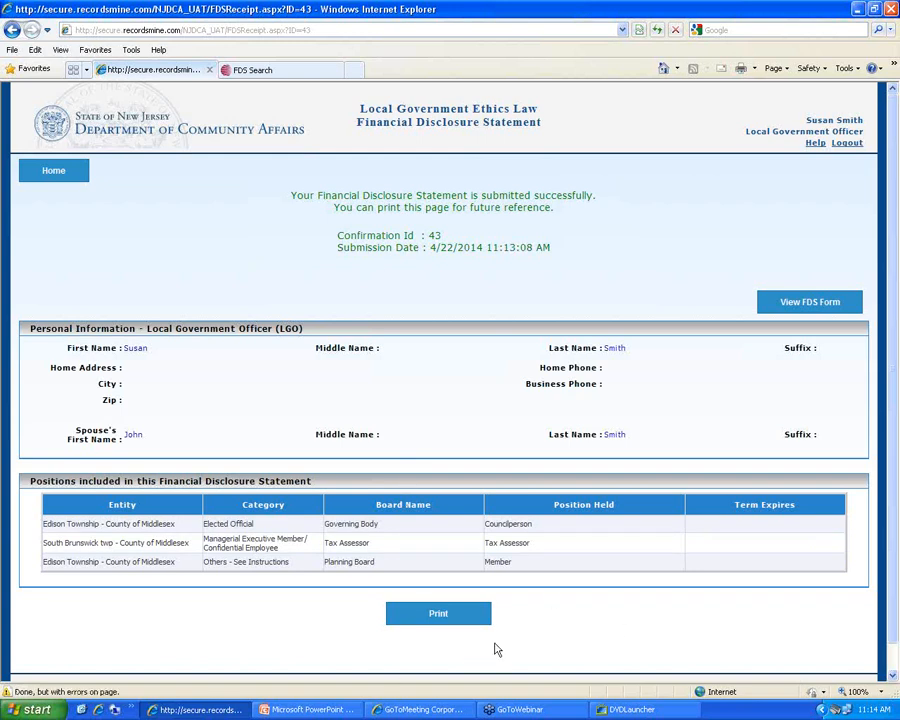
# Cancel printing the receipt and open the filed statement as a PDF
pyautogui.click(440, 615)
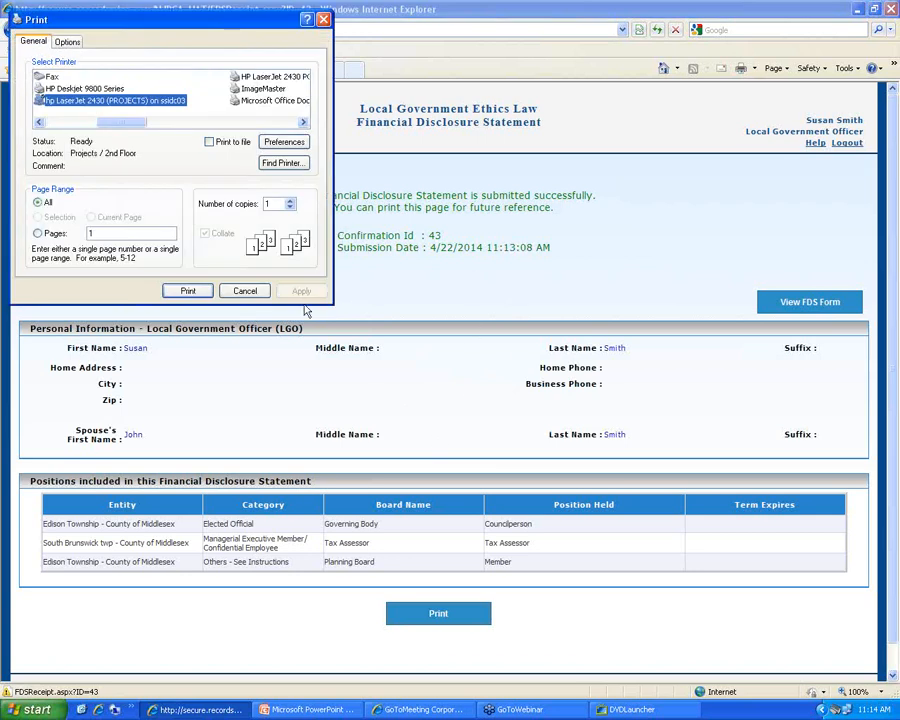
pyautogui.click(245, 291)
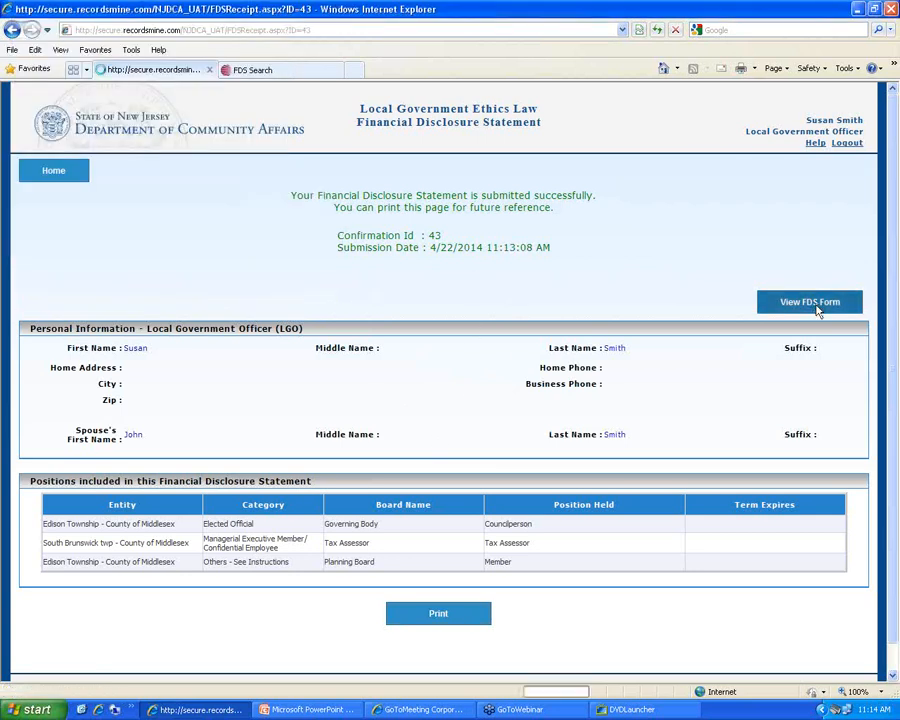
pyautogui.click(814, 304)
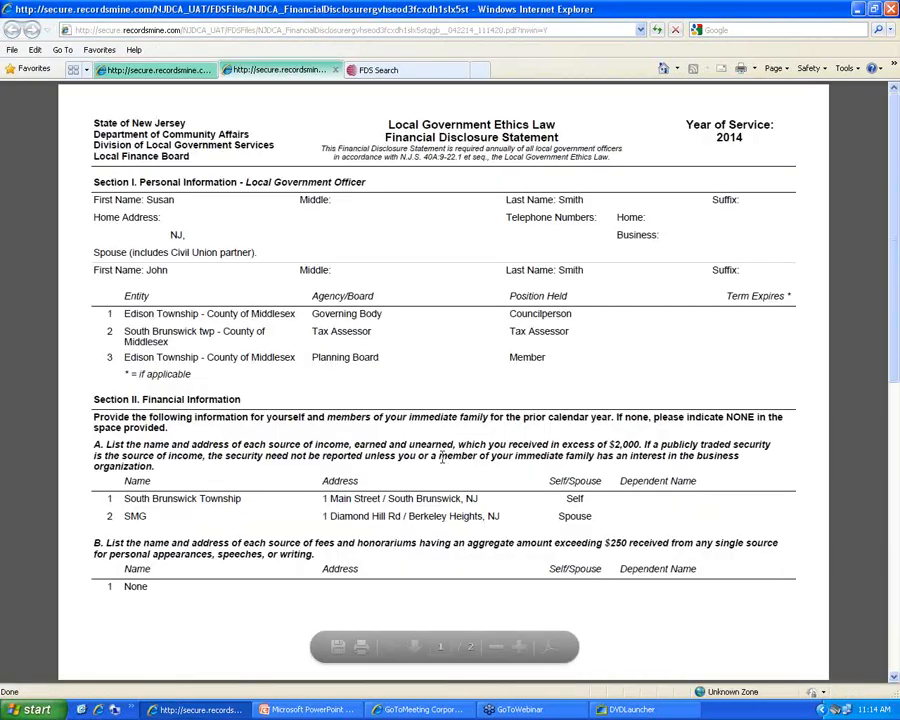
# Scroll to page 2 of the filed statement PDF, then close it to return to the receipt
pyautogui.scroll(-10, 441, 457)
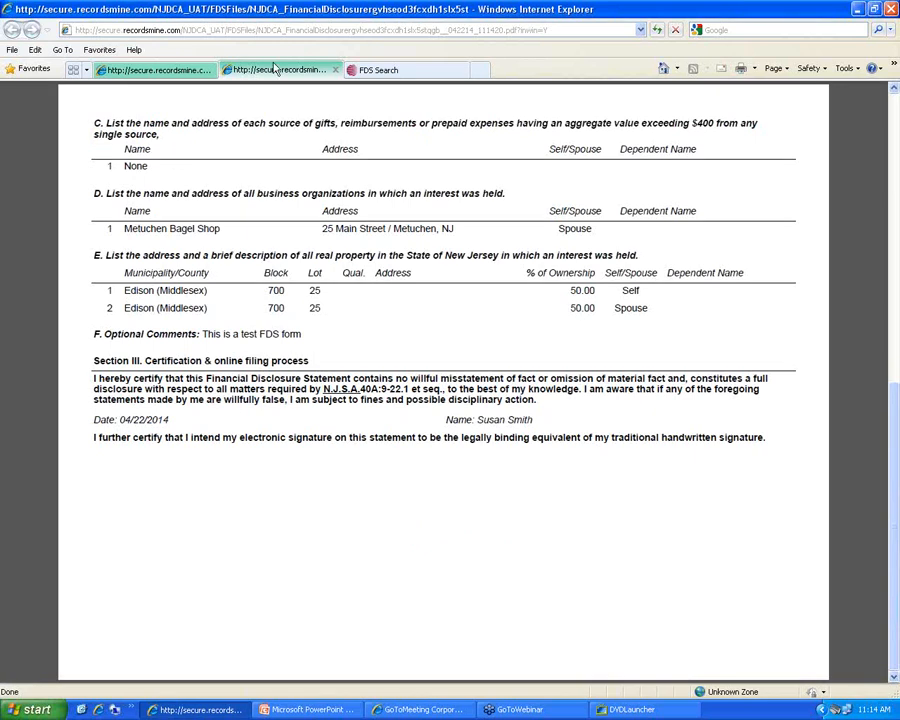
pyautogui.click(335, 70)
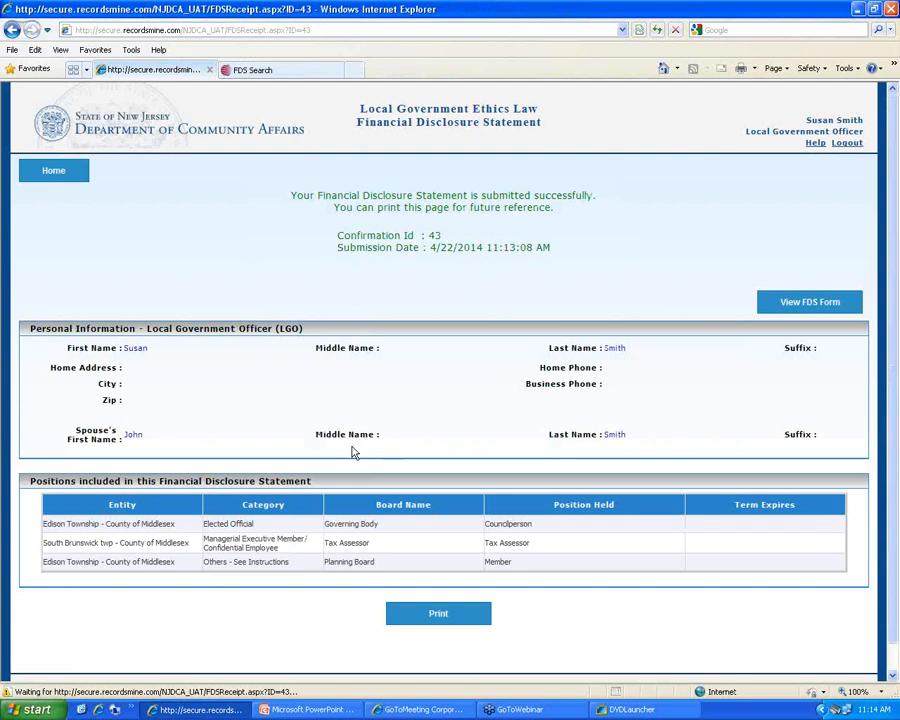
# Return to the home page showing the 2014 FDS status as Submitted, selecting the word 'Disclosure'
pyautogui.click(54, 171)
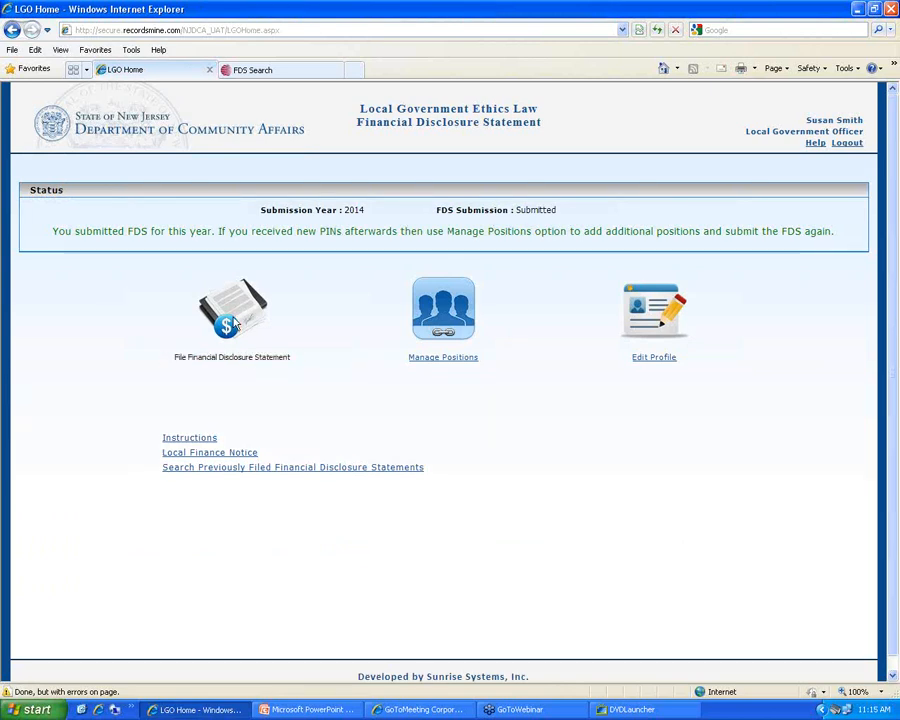
pyautogui.doubleClick(238, 357)
pyautogui.moveTo(229, 357); pyautogui.dragTo(230, 367)
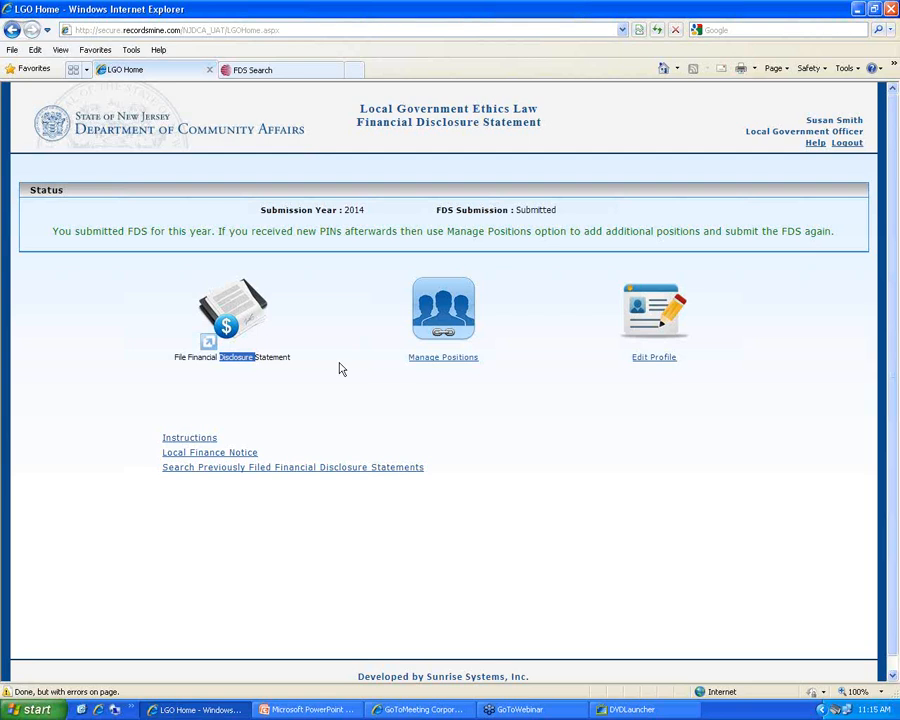
pyautogui.click(460, 359)
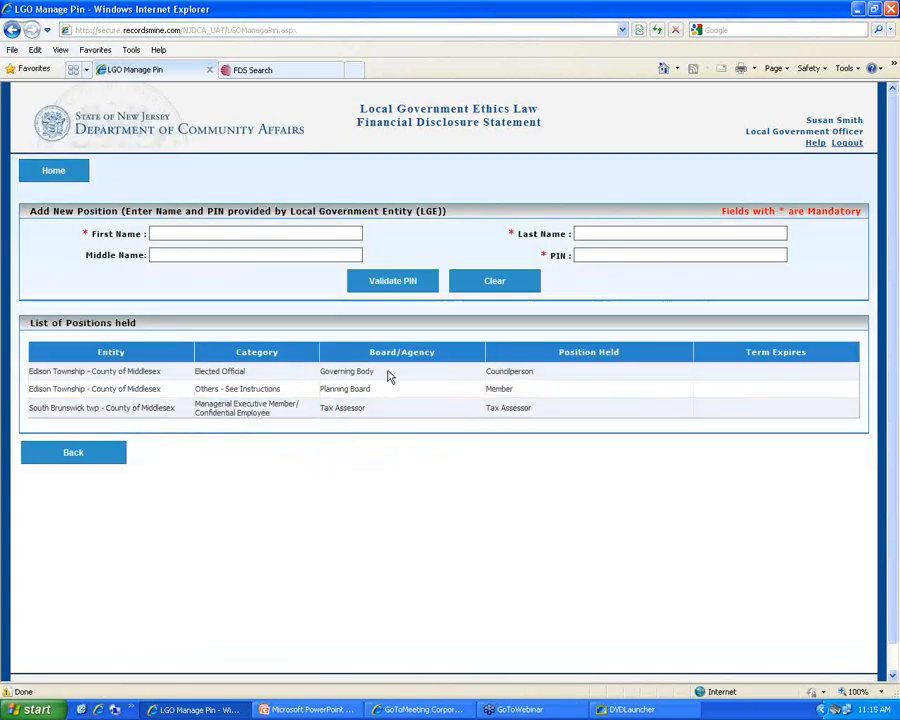
pyautogui.click(120, 450)
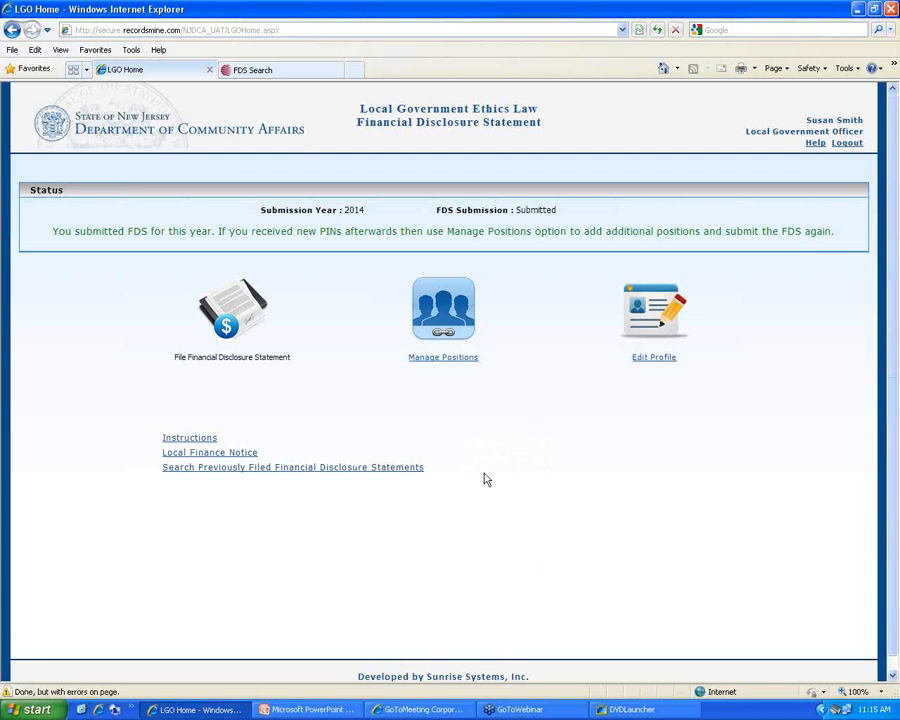
# Try the disabled File Financial Disclosure Statement link, then open Manage Positions listing three positions
pyautogui.click(229, 357)
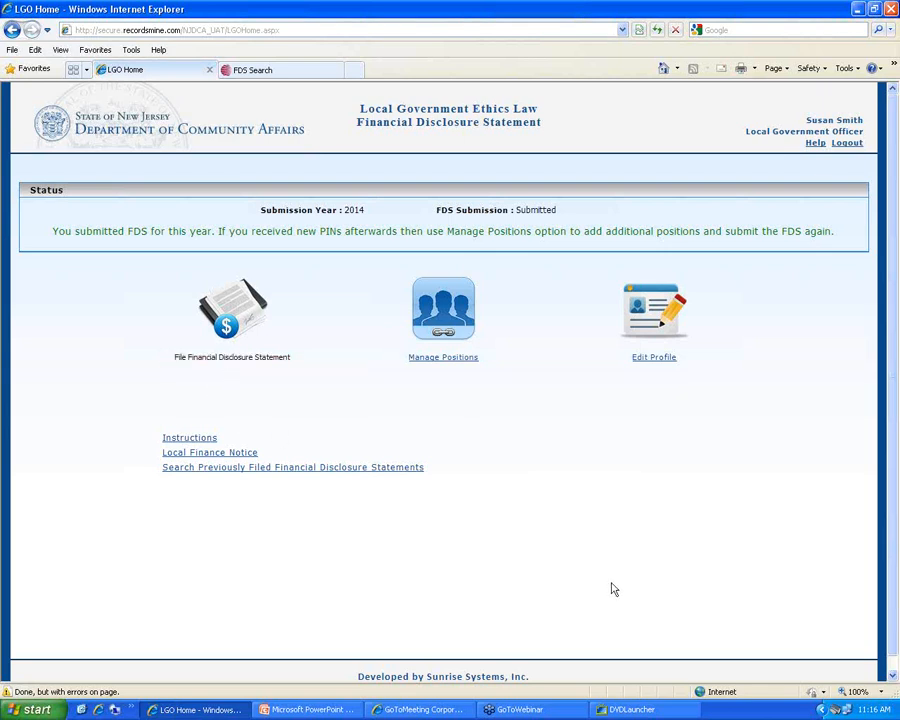
pyautogui.click(459, 366)
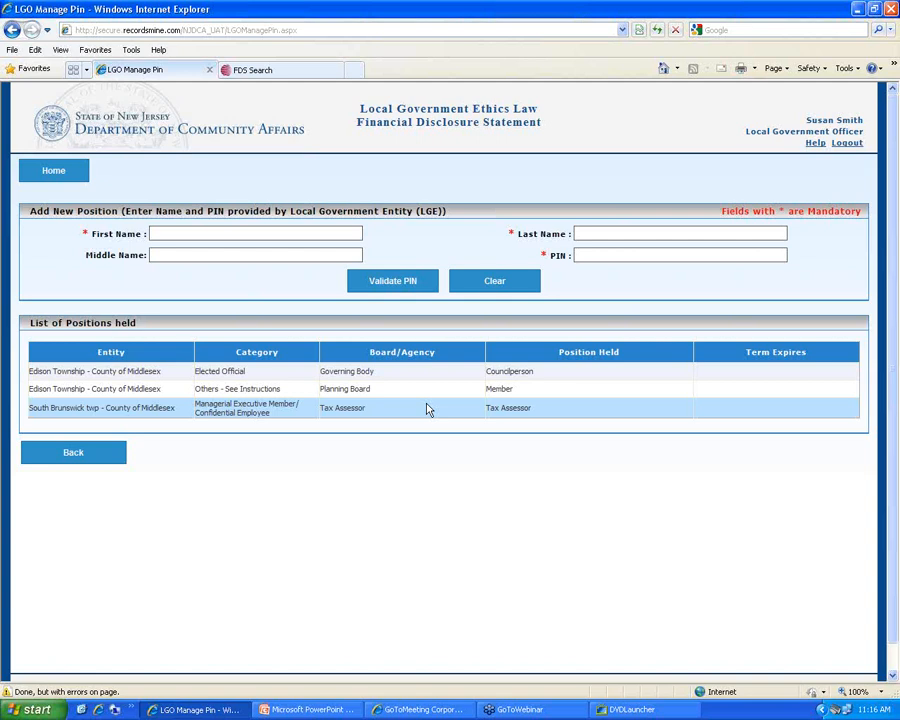
# Go back from the Manage Pin page to the home status page
pyautogui.click(70, 452)
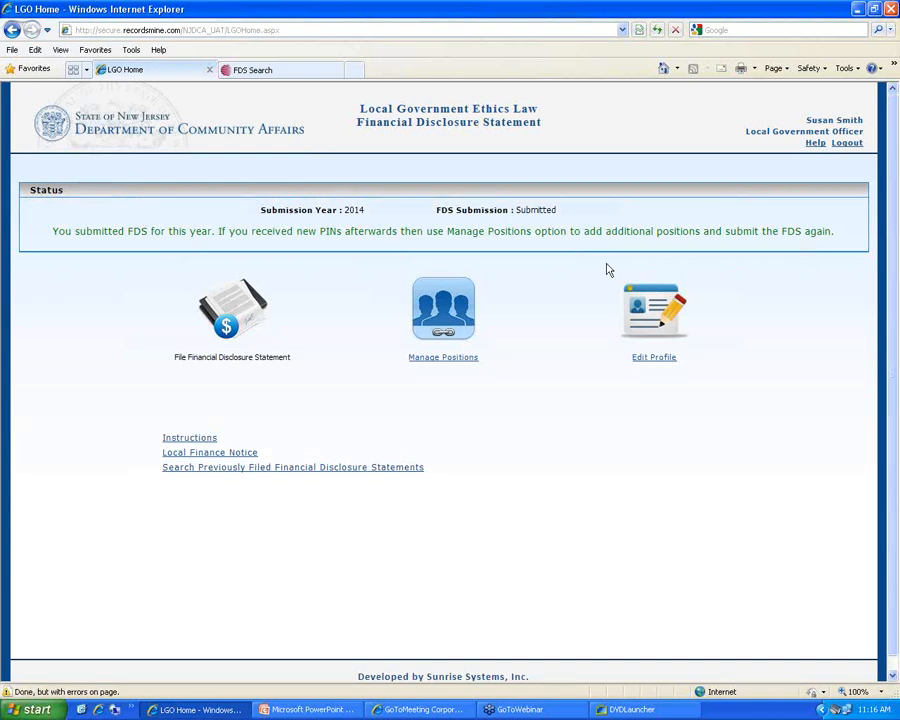
# Switch to the FDS Search tab with the year filter at 2014
pyautogui.click(296, 71)
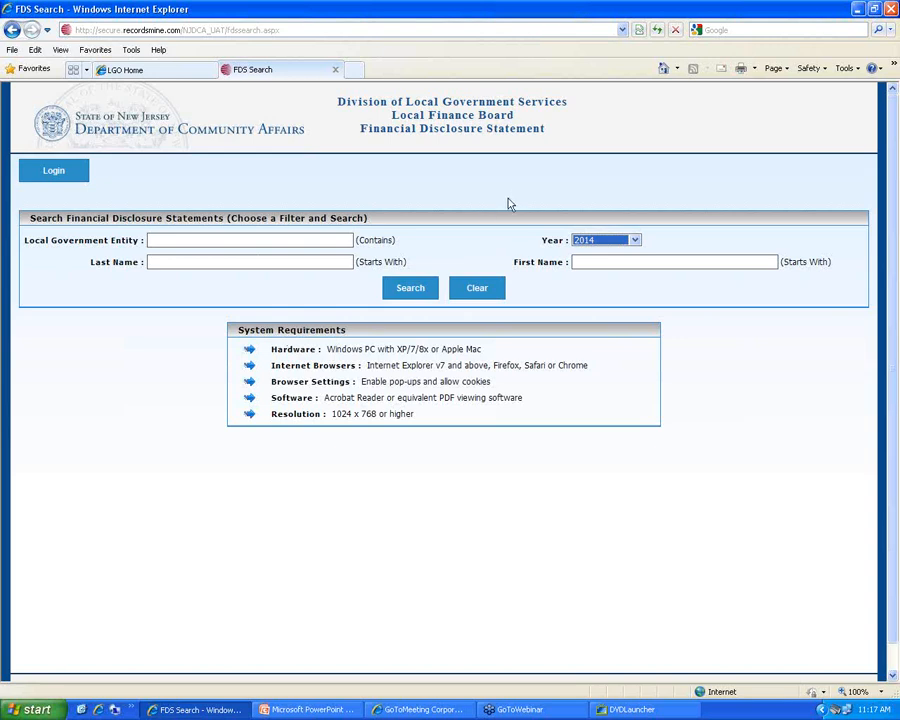
# Run a first last-name search for the officer, then erase the entered last name
pyautogui.click(185, 261)
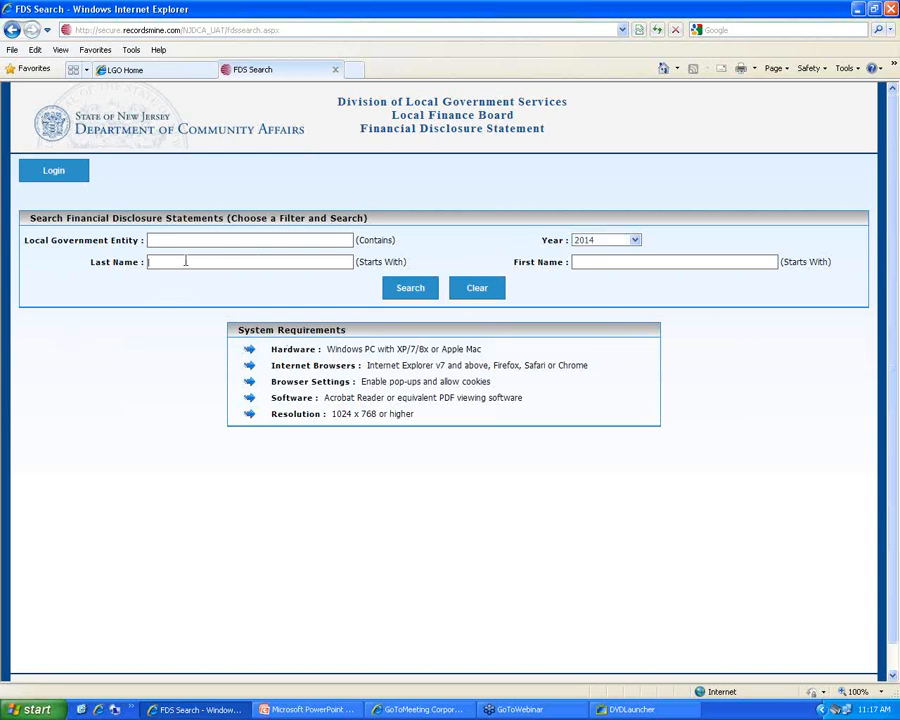
pyautogui.write('smith')
pyautogui.click(408, 288)
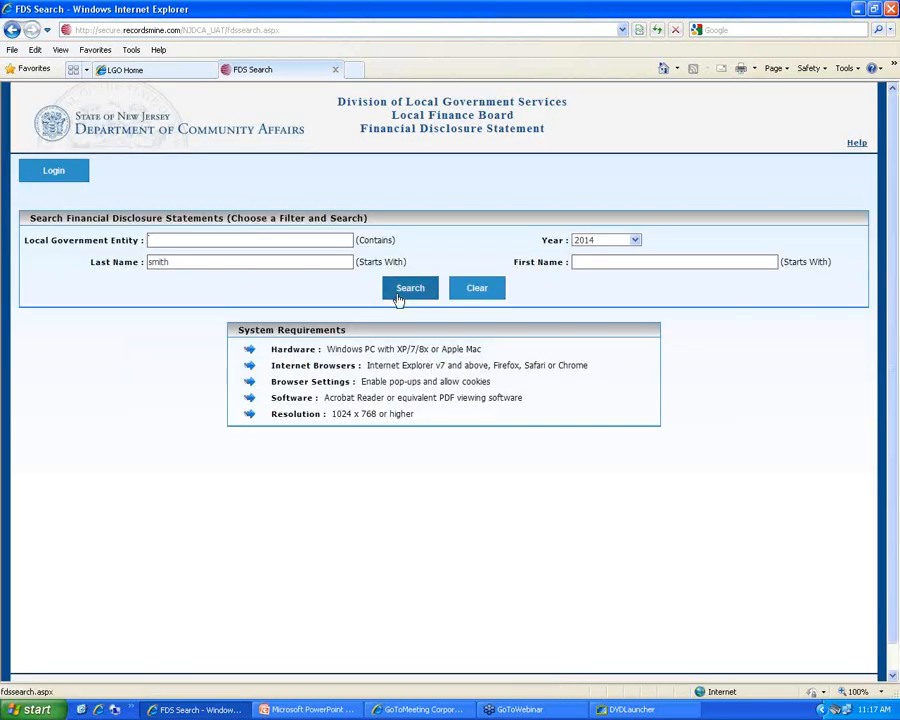
pyautogui.click(210, 263)
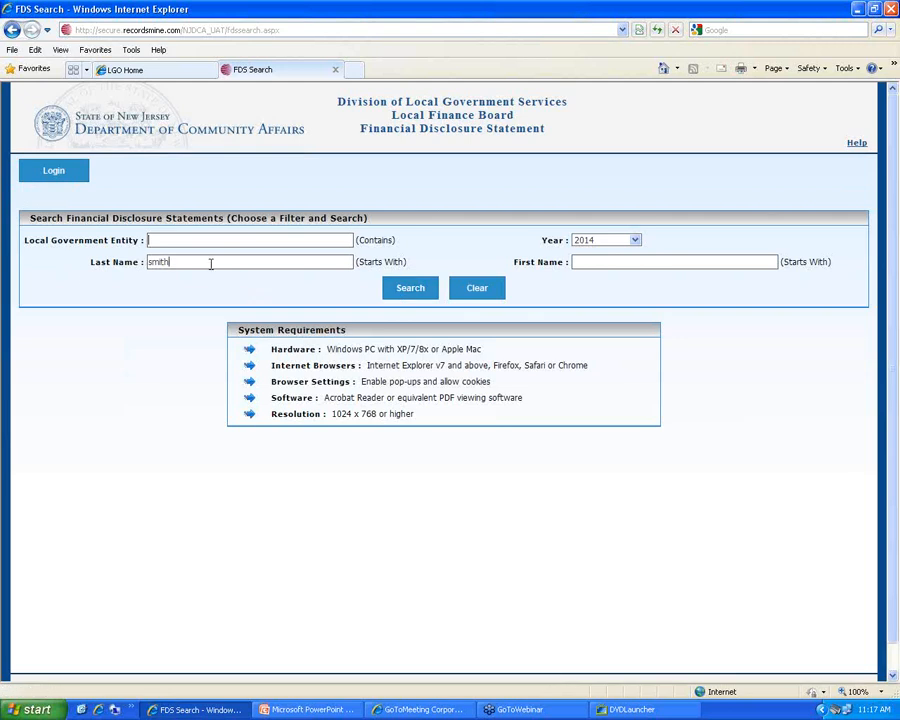
pyautogui.moveTo(210, 263); pyautogui.dragTo(58, 255)
pyautogui.press('BackSpace')
# Reload FDS Search - UAT from Favorites > FDS System and search the officer's last name again
pyautogui.click(95, 49)
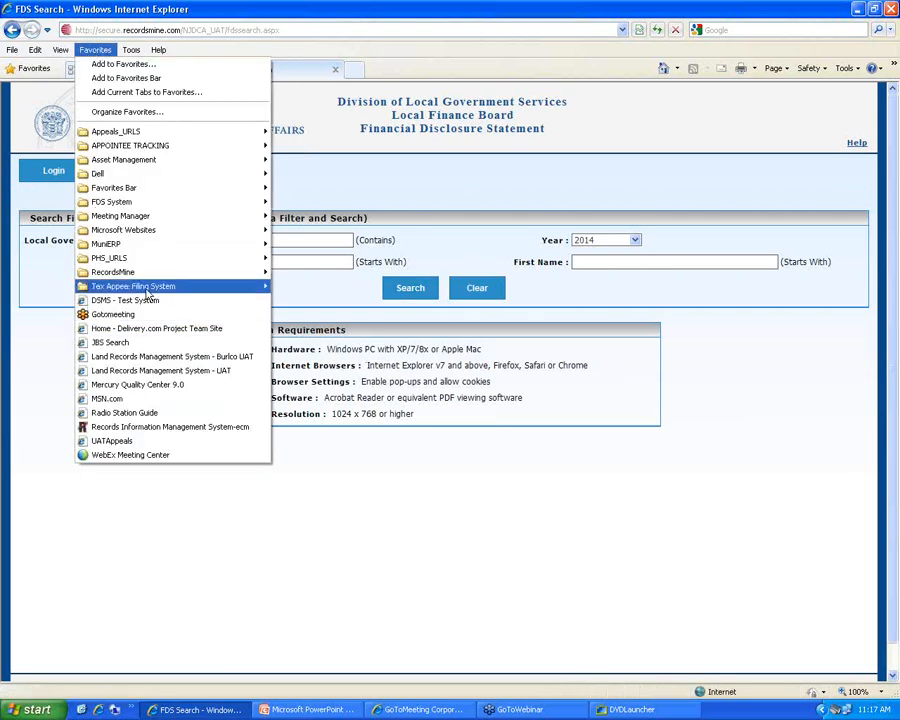
pyautogui.moveTo(154, 247)
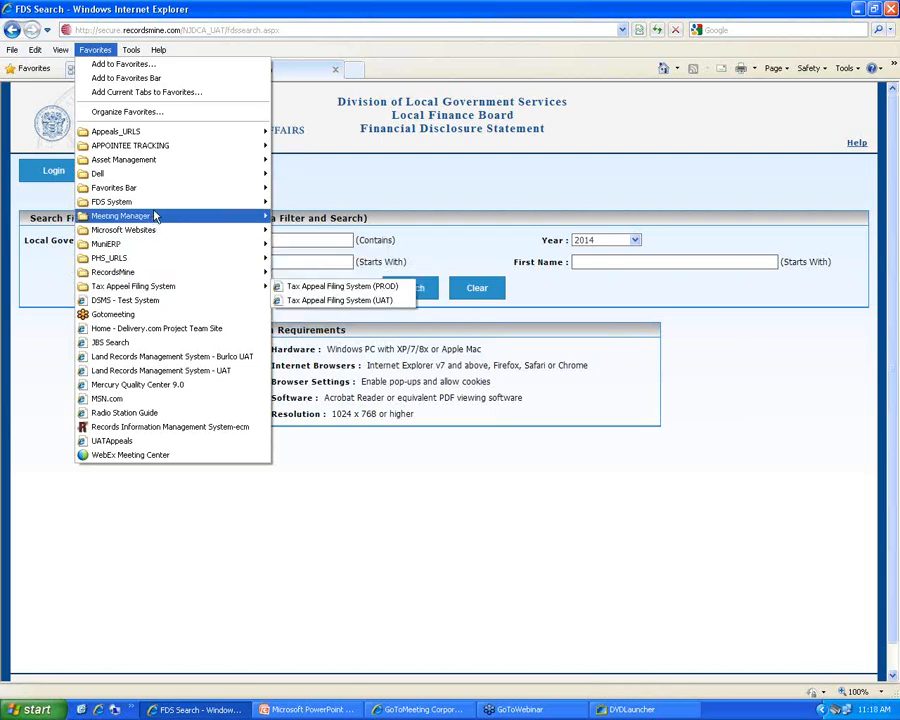
pyautogui.moveTo(160, 202)
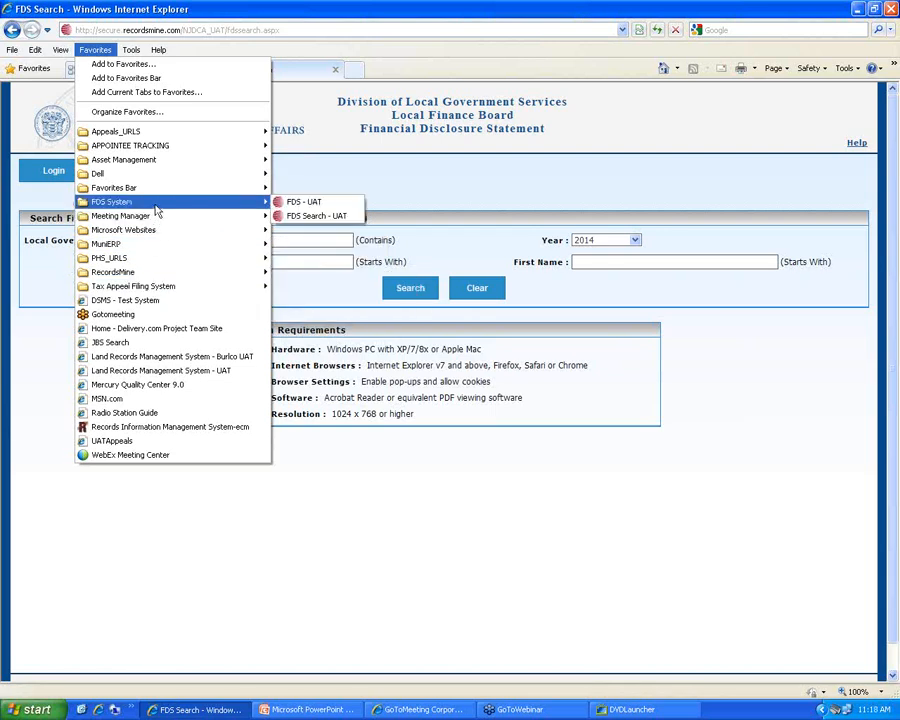
pyautogui.click(336, 222)
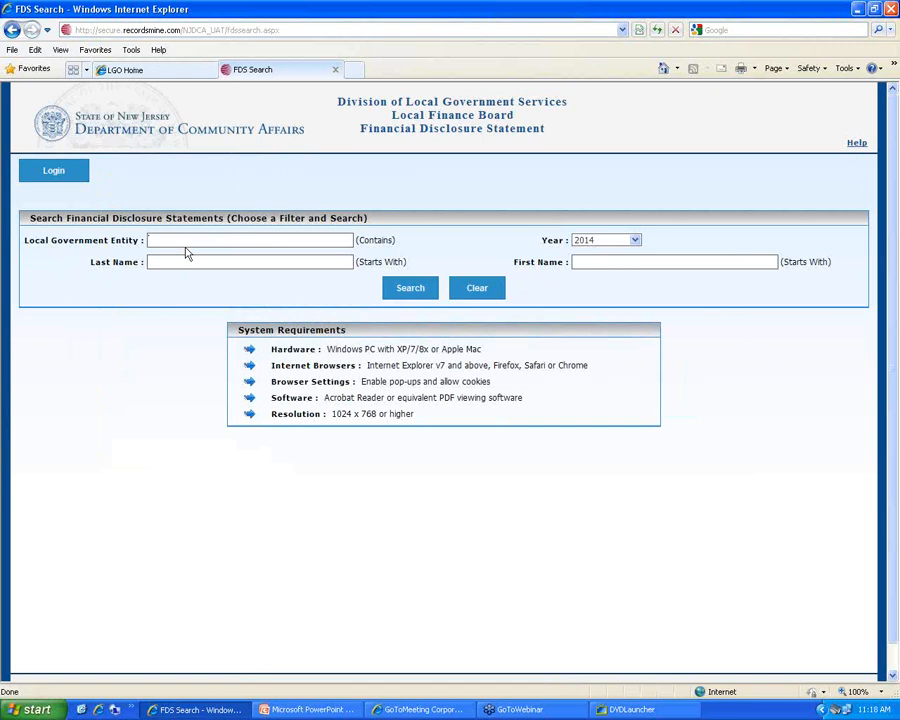
pyautogui.click(165, 262)
pyautogui.write('Smith')
pyautogui.click(419, 297)
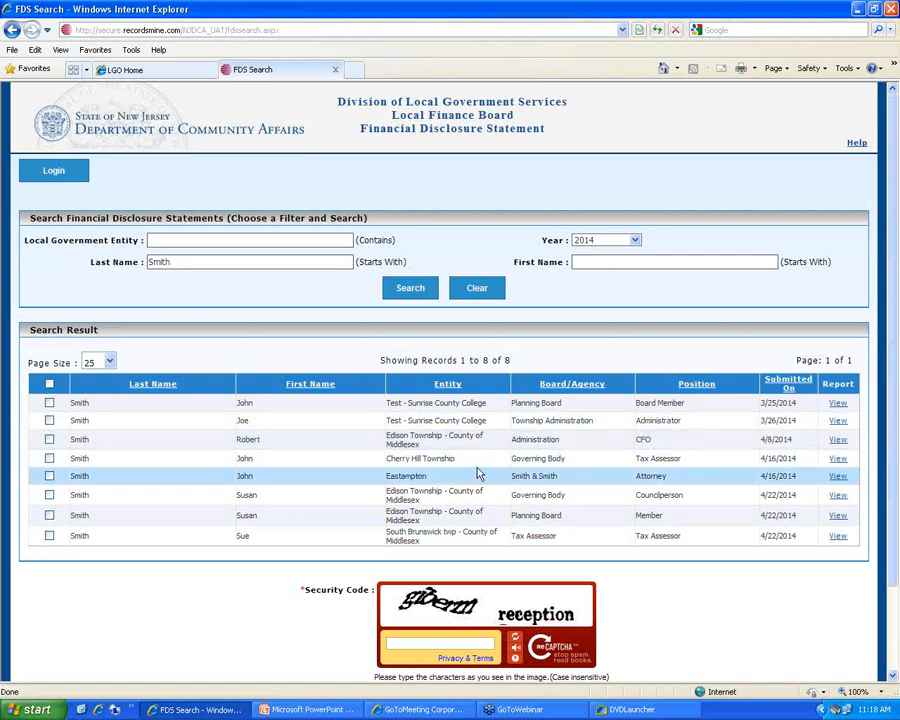
# Try a search by first initial alone, then clear the form and results
pyautogui.click(494, 298)
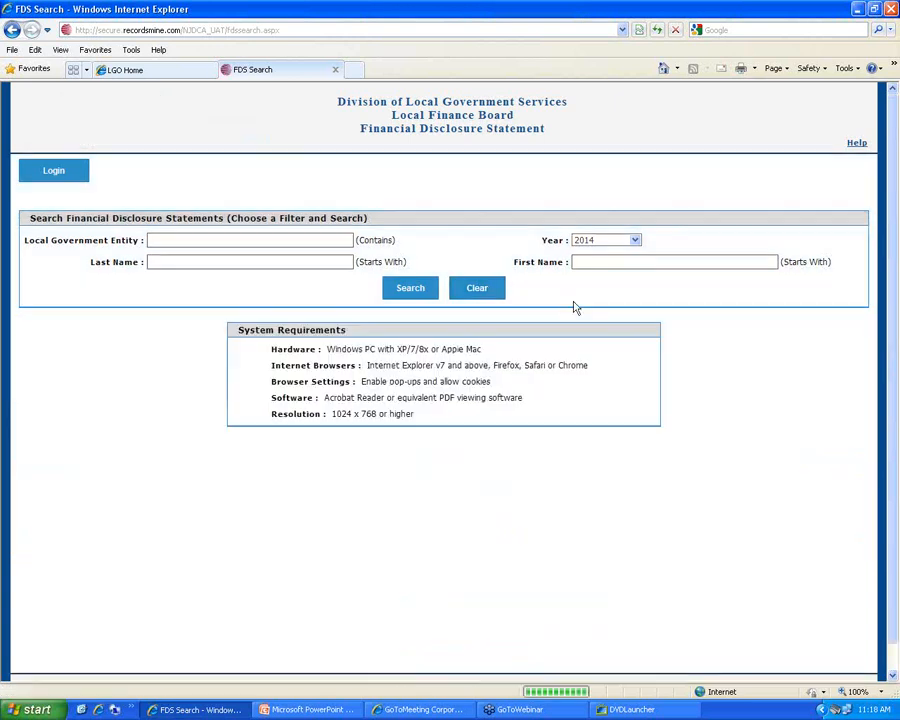
pyautogui.click(596, 262)
pyautogui.write('s')
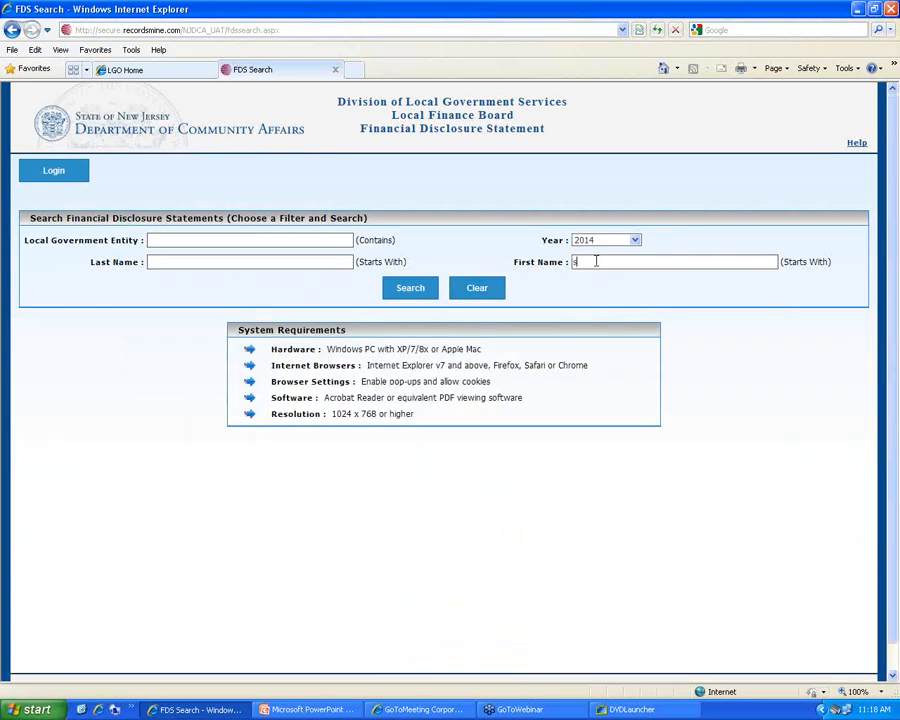
pyautogui.click(407, 289)
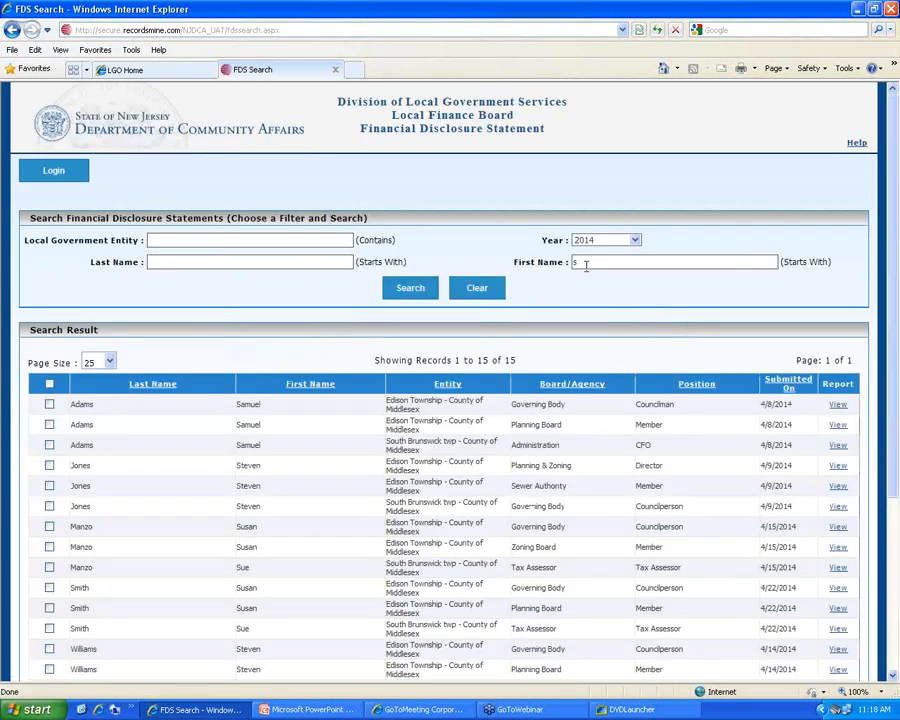
pyautogui.click(494, 286)
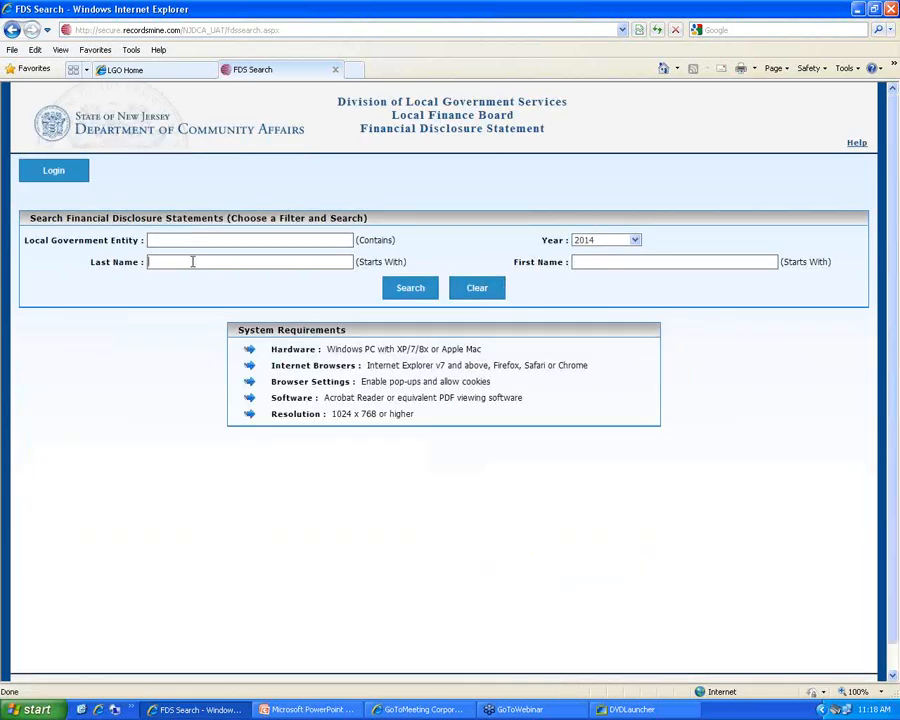
# Search by the officer's last name plus first initial, returning three 2014 filings
pyautogui.click(176, 261)
pyautogui.write('smith')
pyautogui.click(593, 263)
pyautogui.write('s')
pyautogui.click(411, 295)
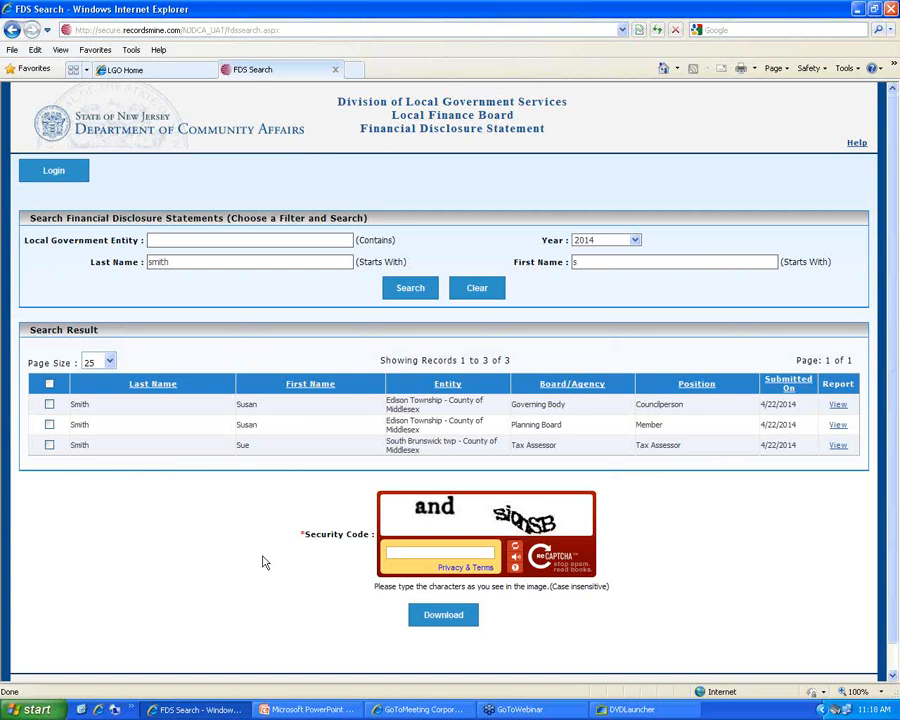
pyautogui.click(837, 407)
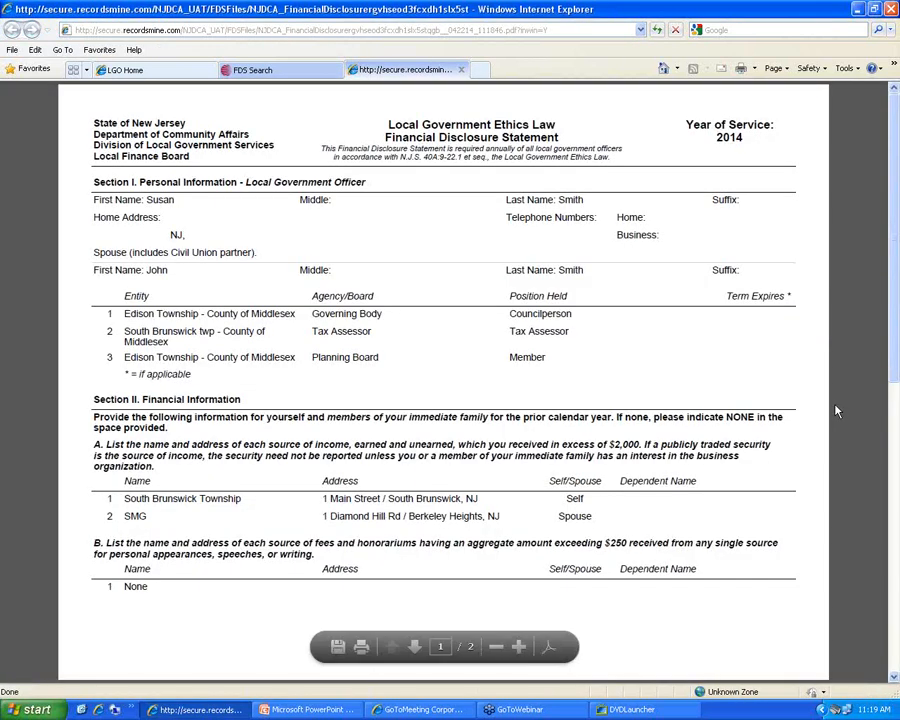
pyautogui.scroll(-10, 727, 375)
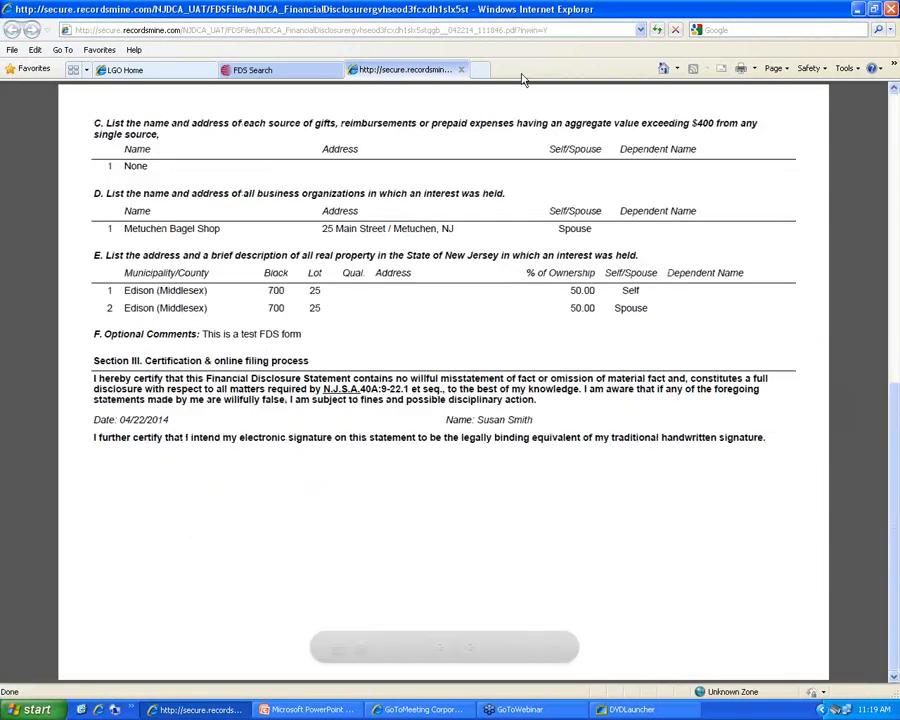
pyautogui.click(461, 69)
pyautogui.click(836, 424)
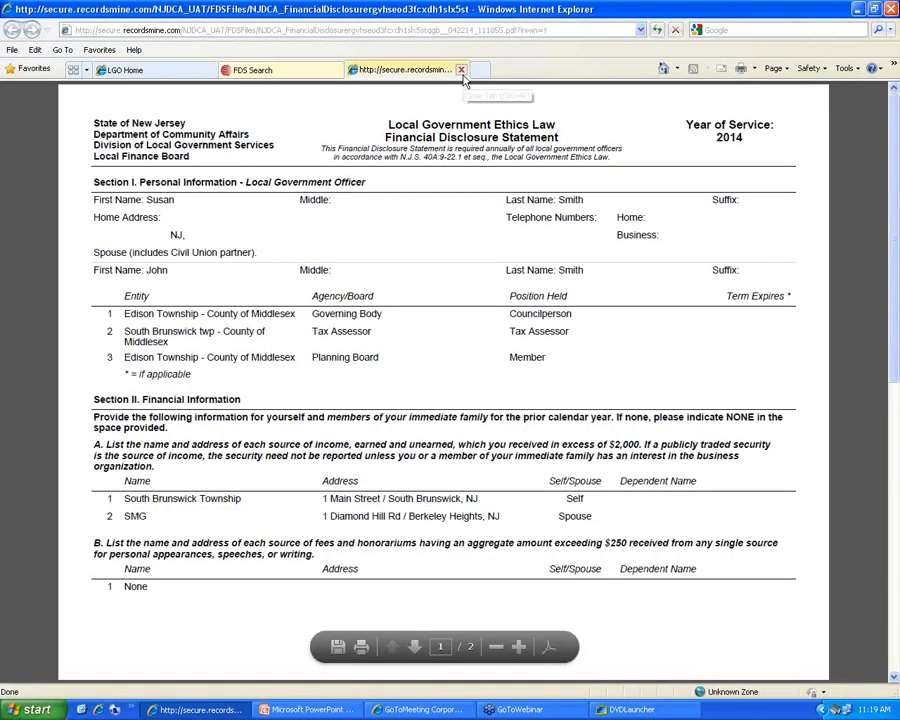
pyautogui.click(461, 69)
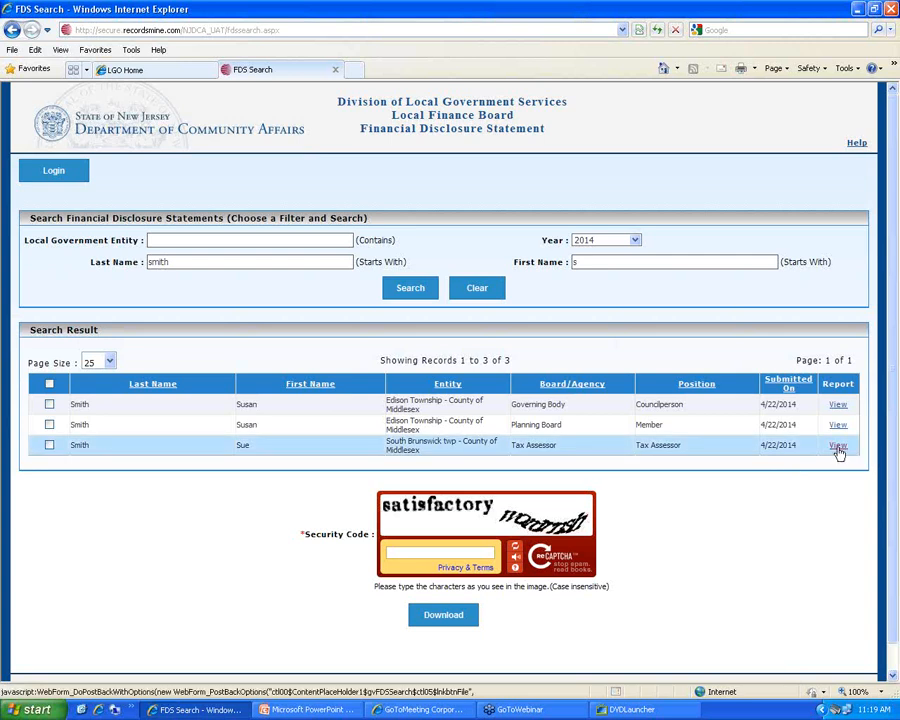
# Search 2014 statements for entity Edison Township - County of Middlesex, listing 20 filings
pyautogui.click(475, 292)
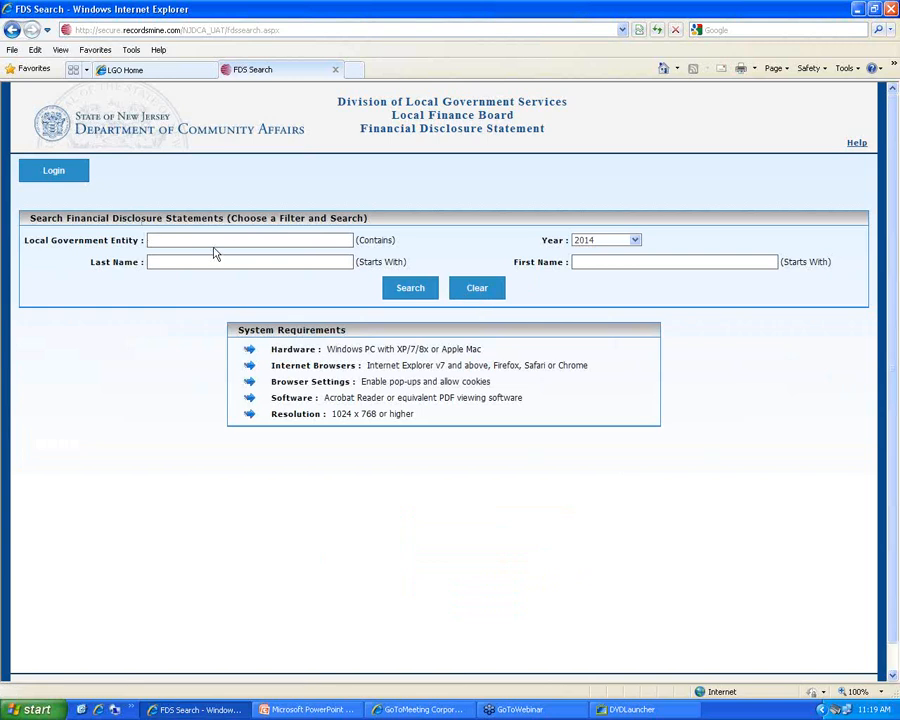
pyautogui.write('edison')
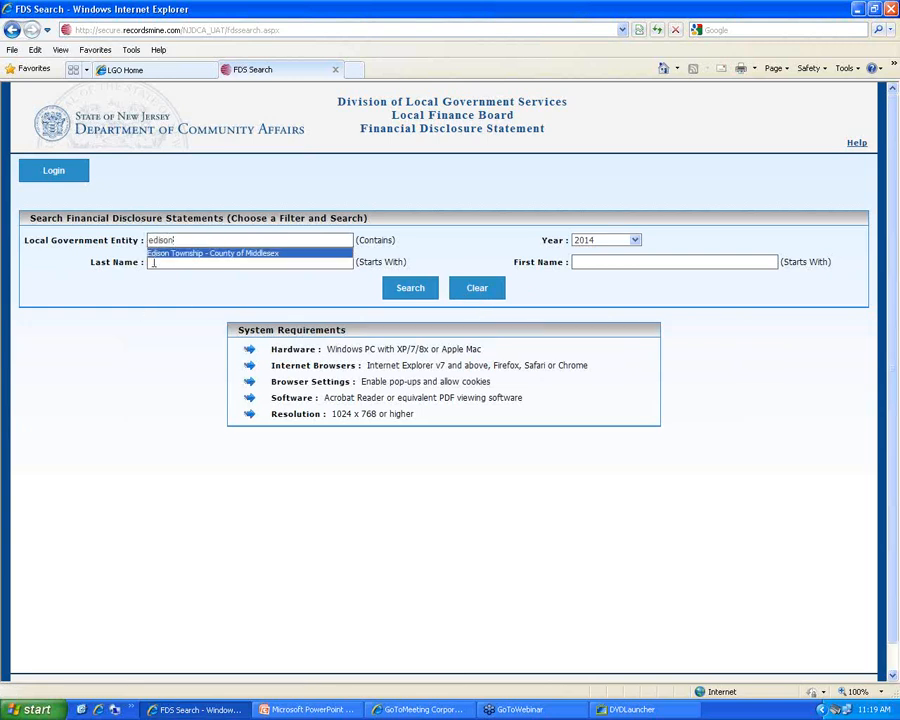
pyautogui.click(203, 255)
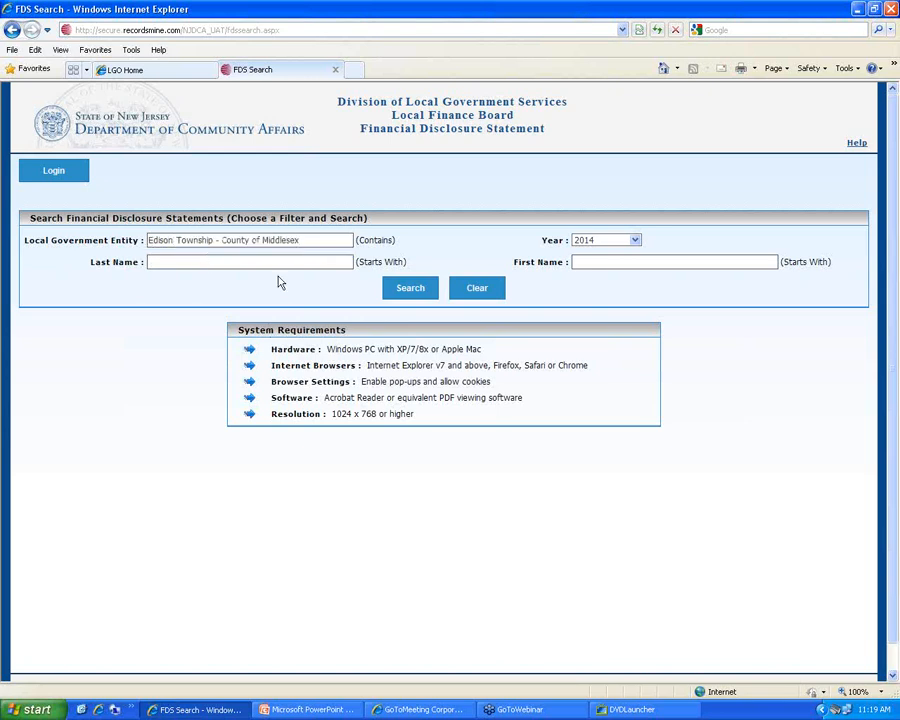
pyautogui.click(413, 291)
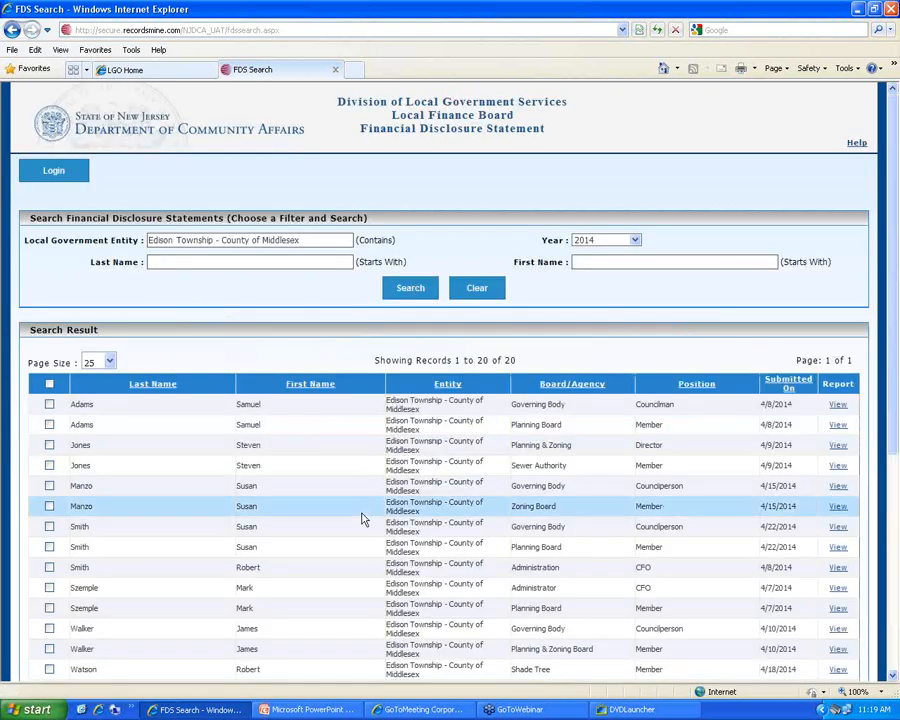
pyautogui.scroll(-5, 454, 575)
pyautogui.scroll(10, 455, 570)
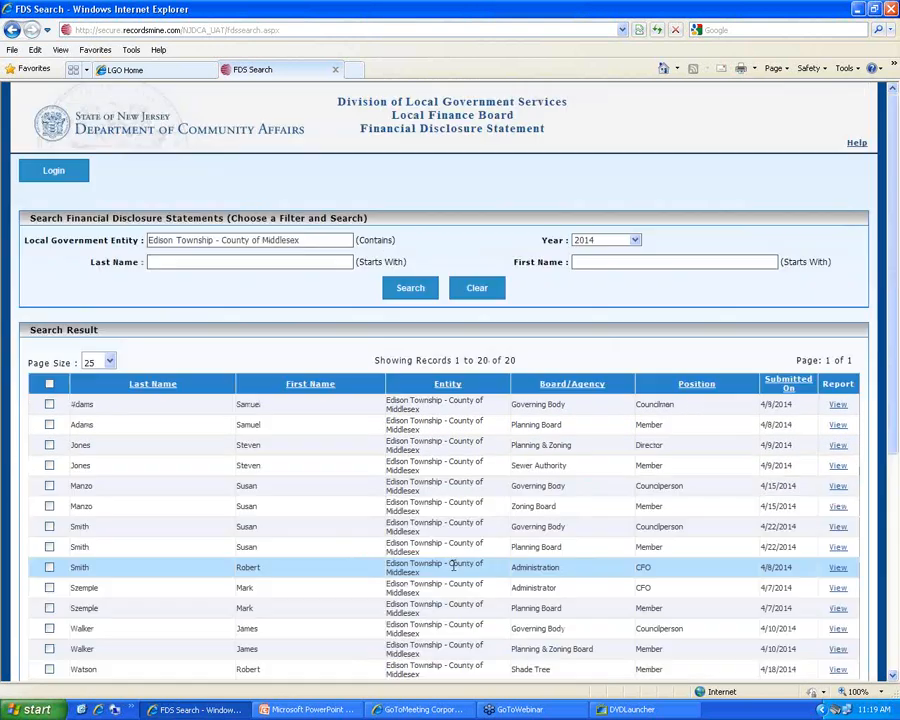
pyautogui.scroll(-10, 458, 500)
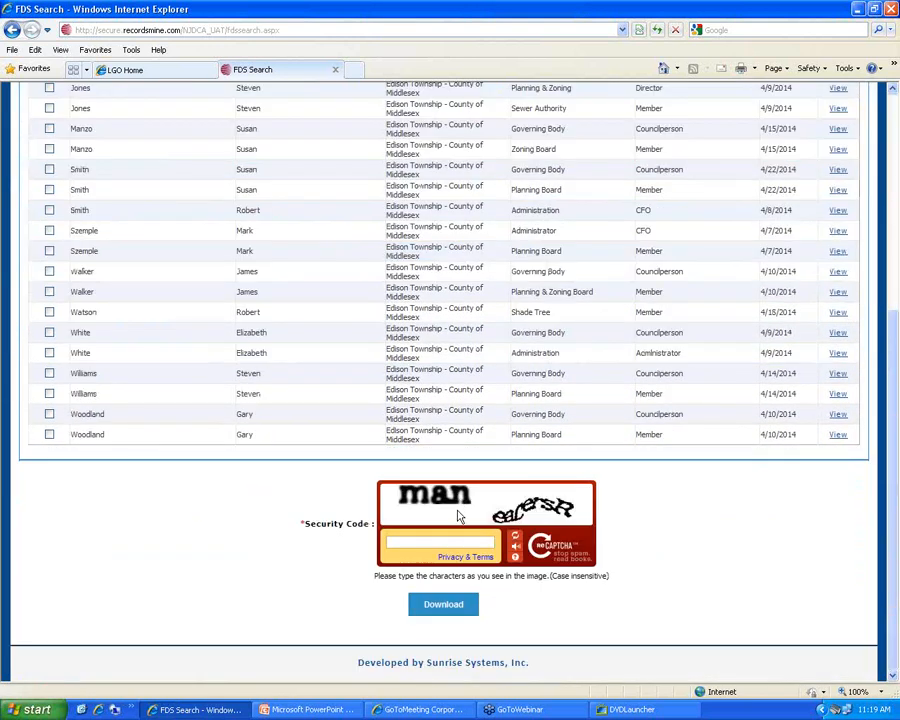
pyautogui.scroll(5, 459, 516)
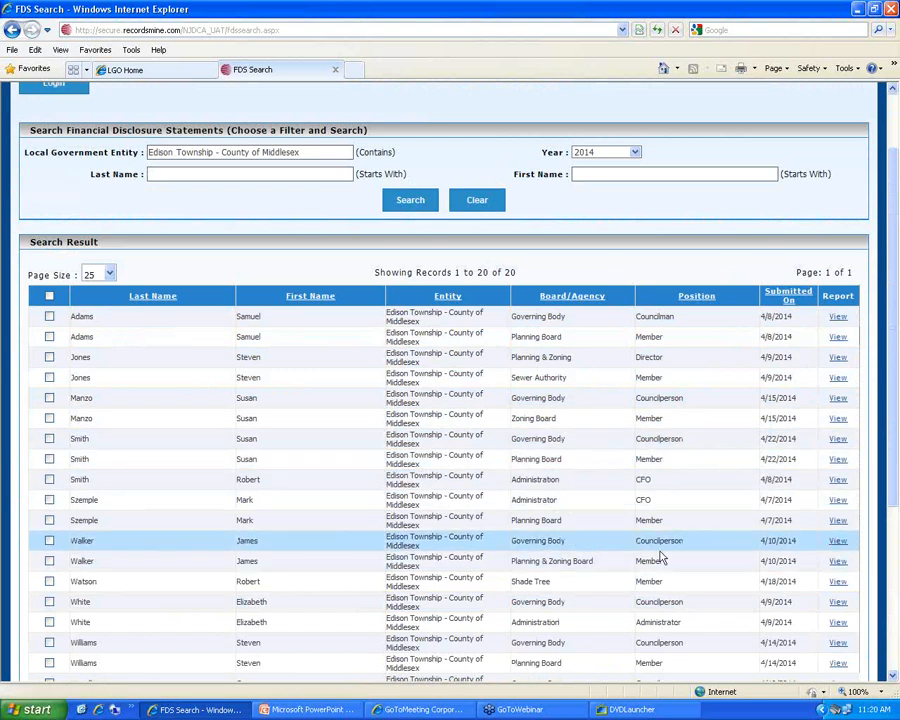
pyautogui.scroll(-5, 660, 558)
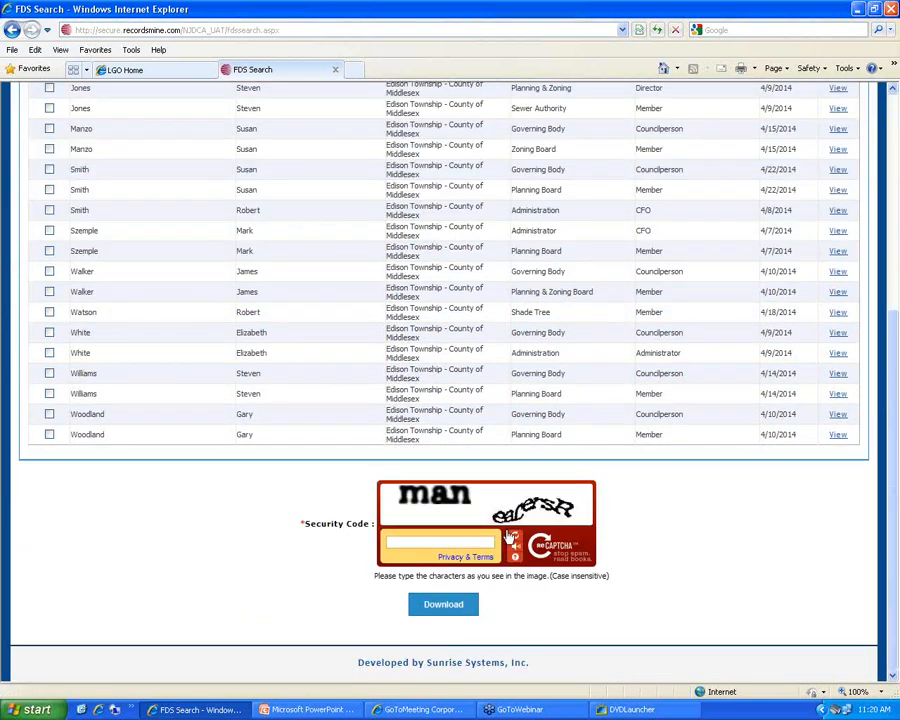
# Enter a security code and check every Edison Township filing for download
pyautogui.click(408, 543)
pyautogui.write('man')
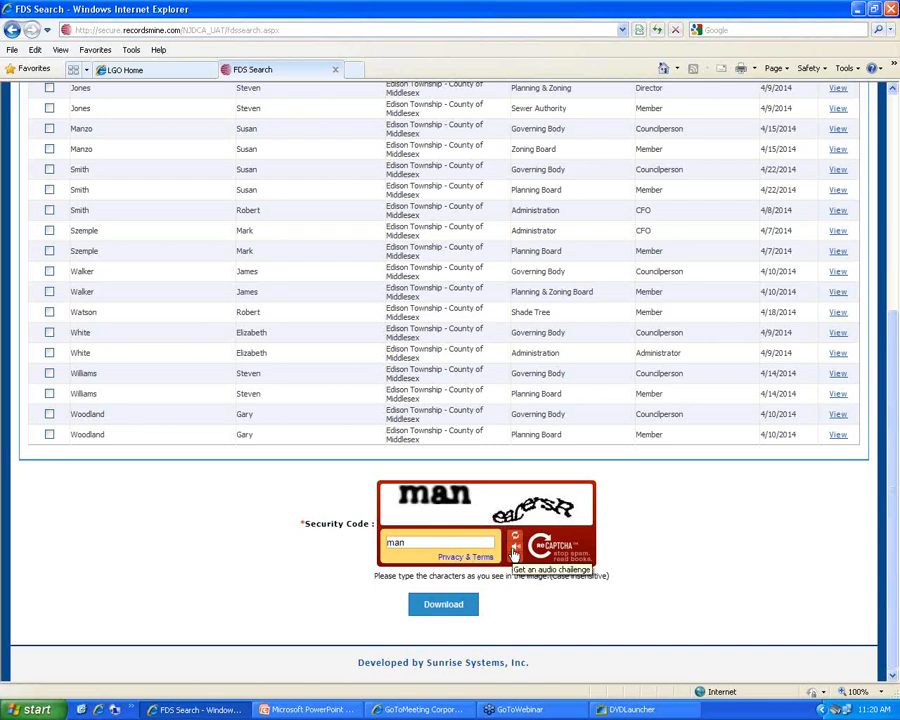
pyautogui.scroll(5, 237, 436)
pyautogui.click(51, 385)
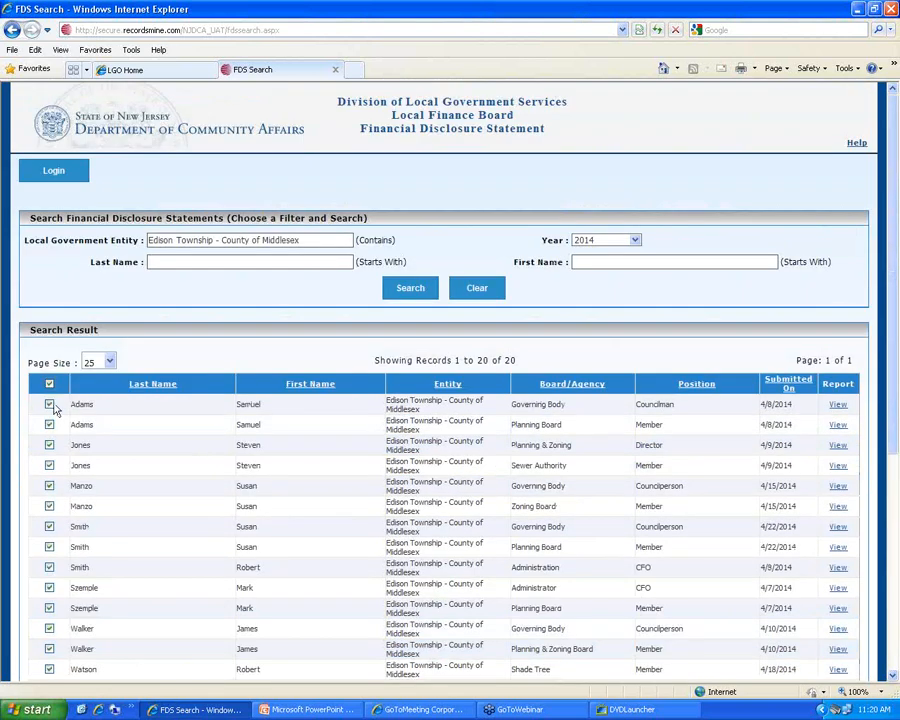
pyautogui.scroll(-4, 50, 480)
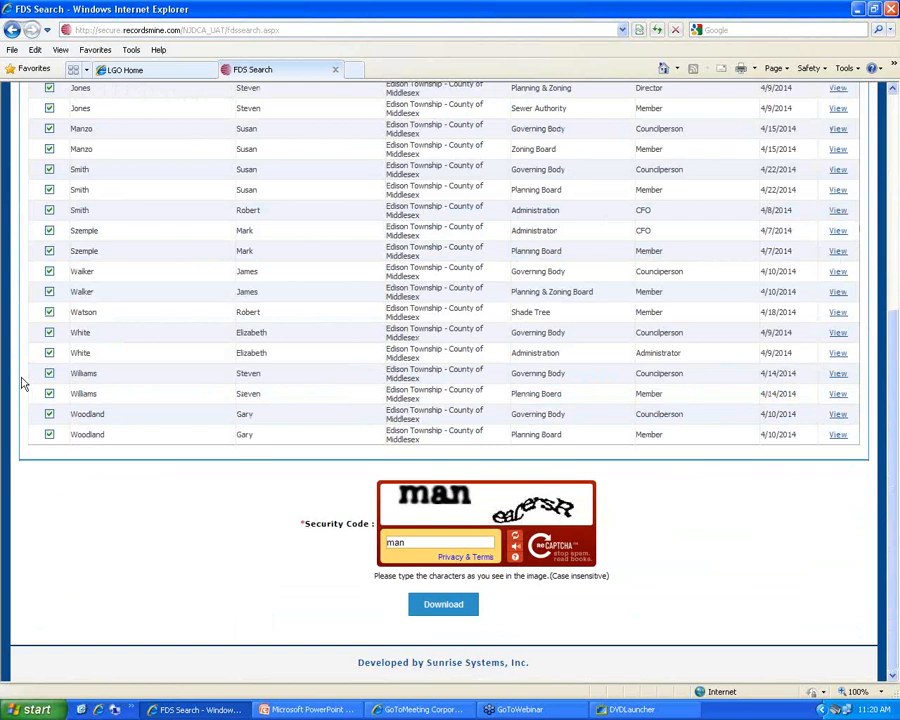
pyautogui.scroll(5, 26, 378)
pyautogui.scroll(-5, 48, 456)
# Refresh the security image, enter the new code, and download FDSFiles.pdf, opening it directly
pyautogui.click(516, 539)
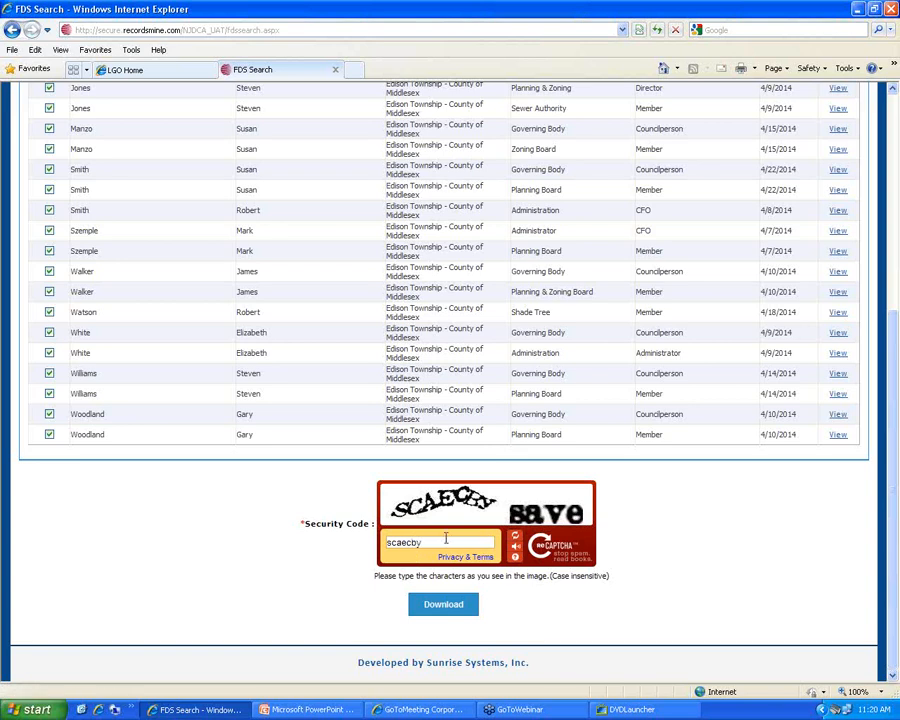
pyautogui.write(', save')
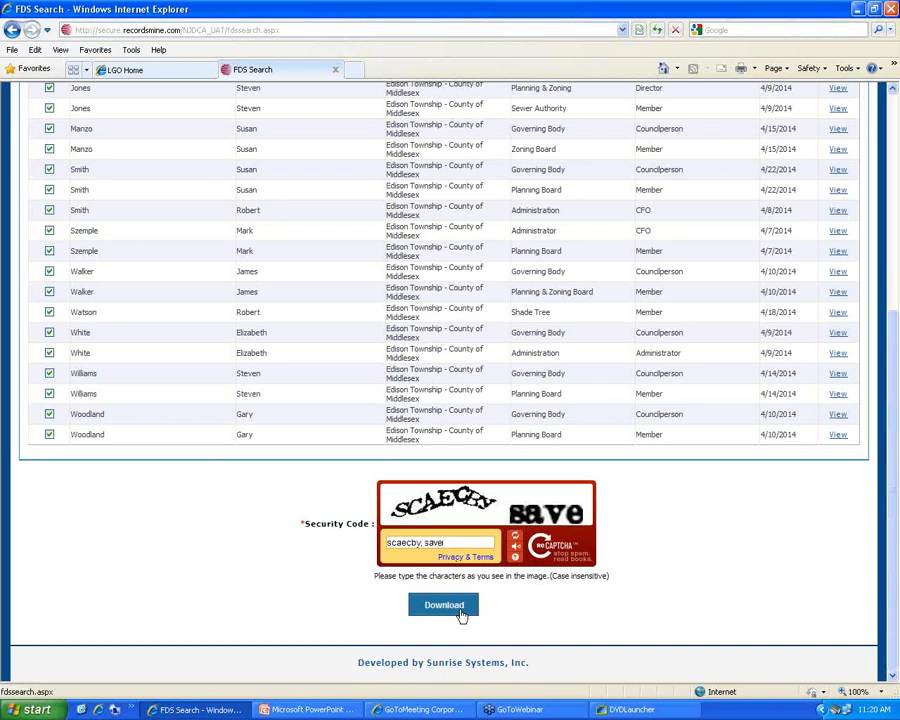
pyautogui.click(461, 614)
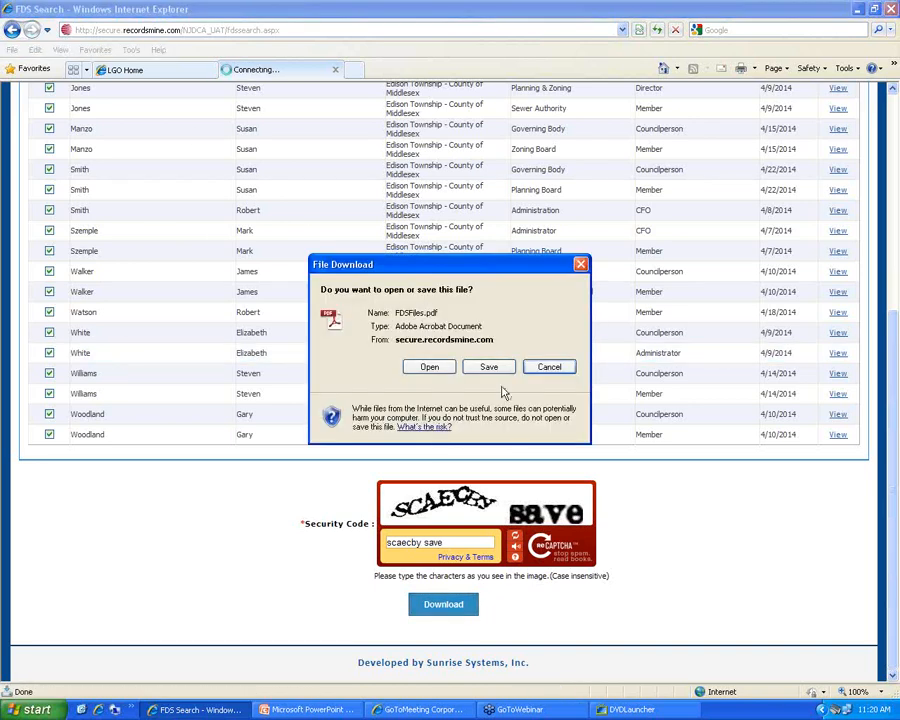
pyautogui.click(429, 367)
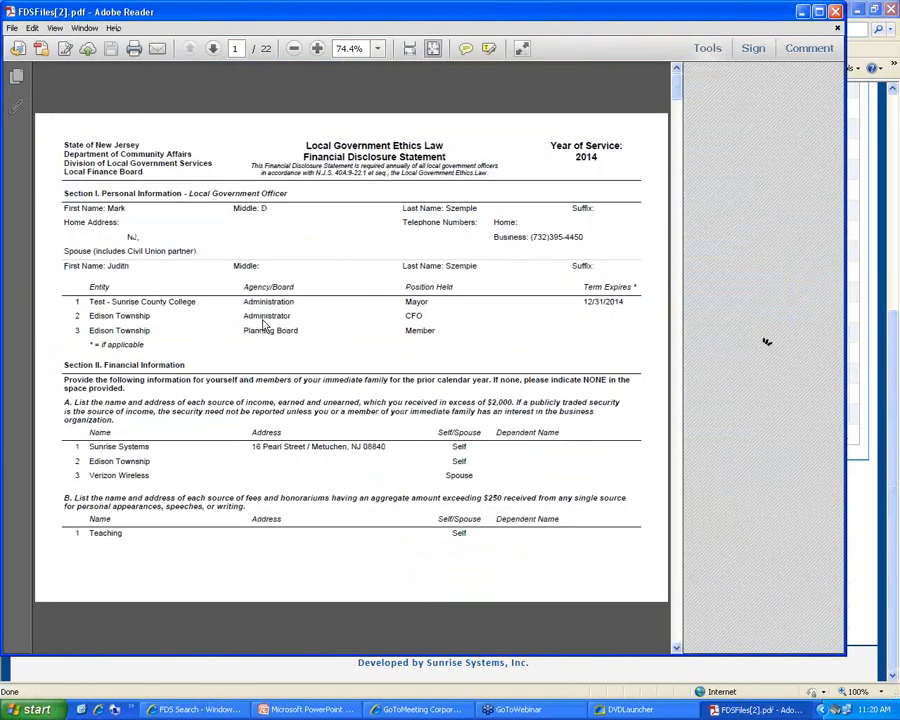
# Scroll through the 22 pages of FDSFiles[2].pdf and back, then close Adobe Reader
pyautogui.scroll(-2, 242, 315)
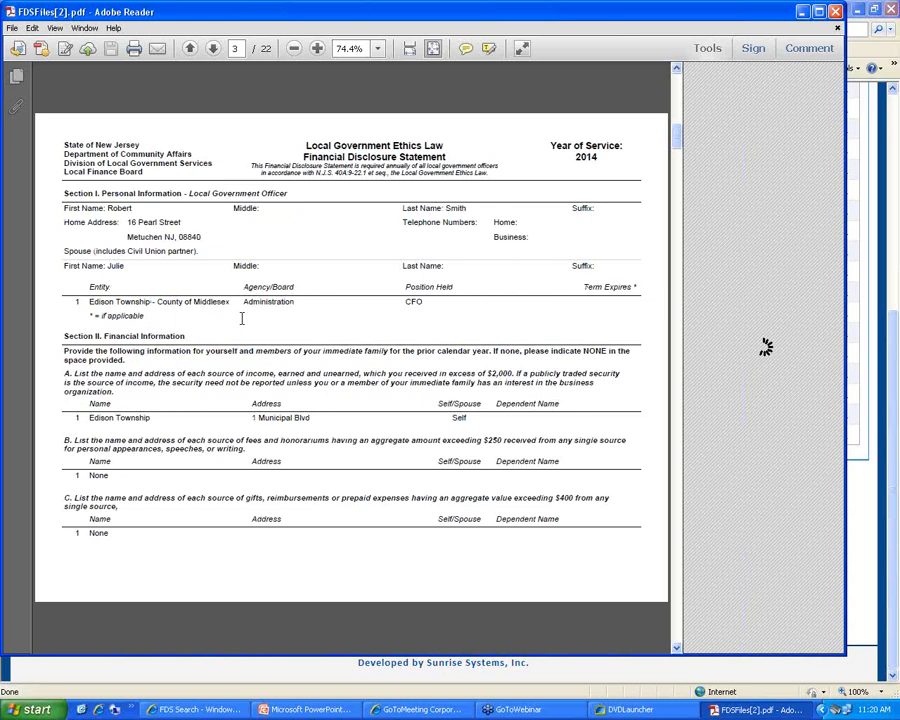
pyautogui.scroll(-5, 242, 318)
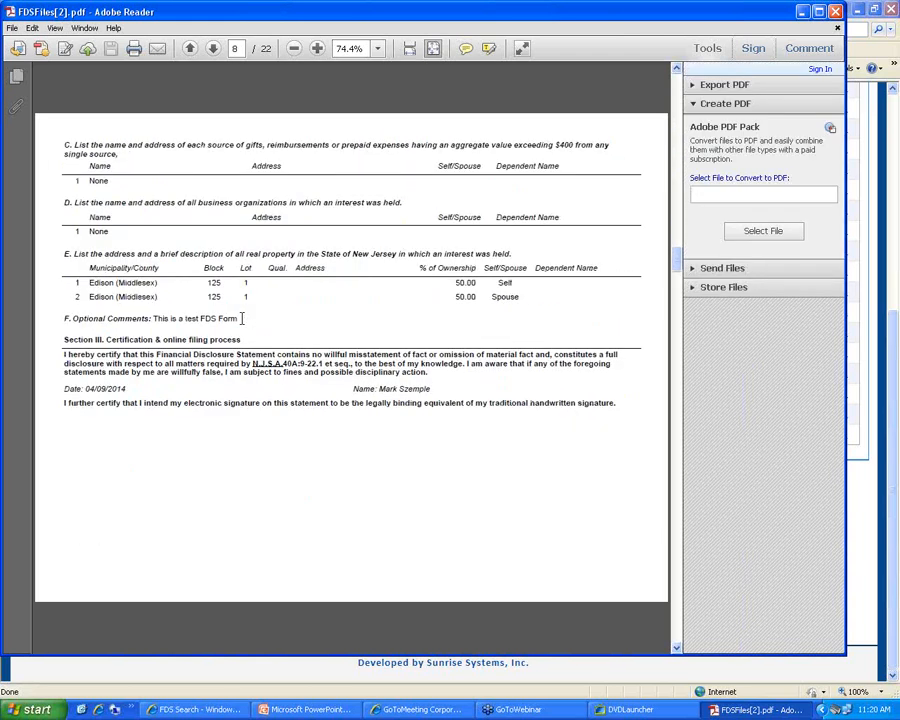
pyautogui.scroll(-7, 242, 318)
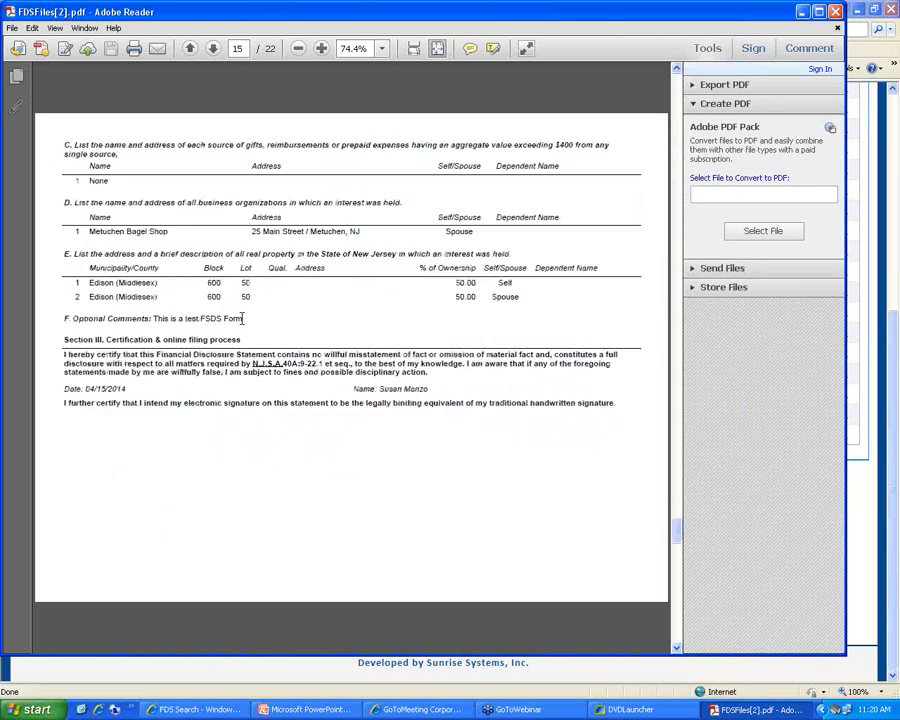
pyautogui.scroll(-7, 242, 318)
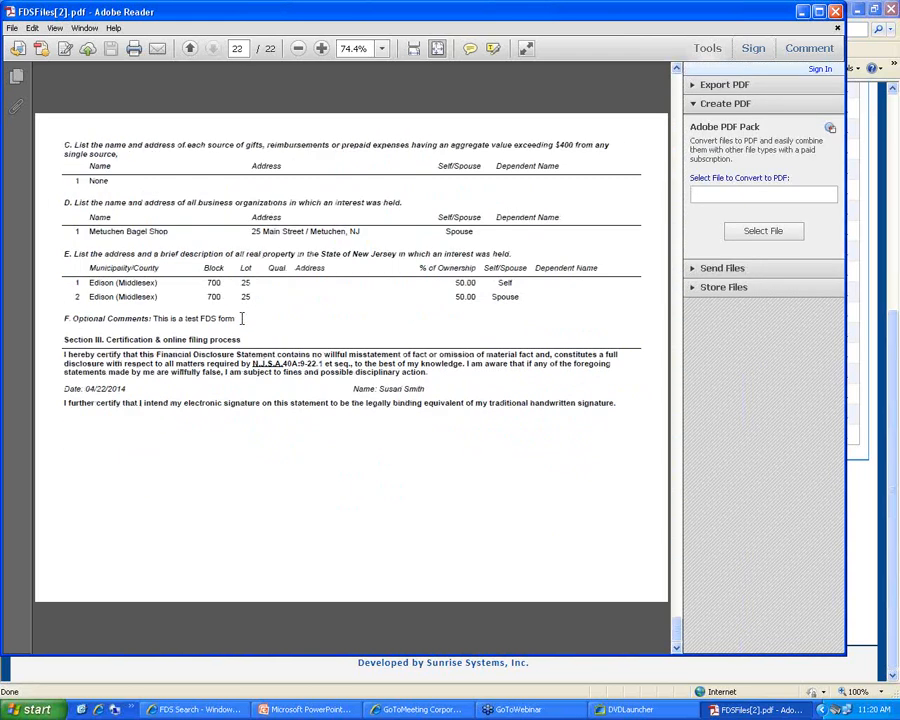
pyautogui.scroll(15, 242, 318)
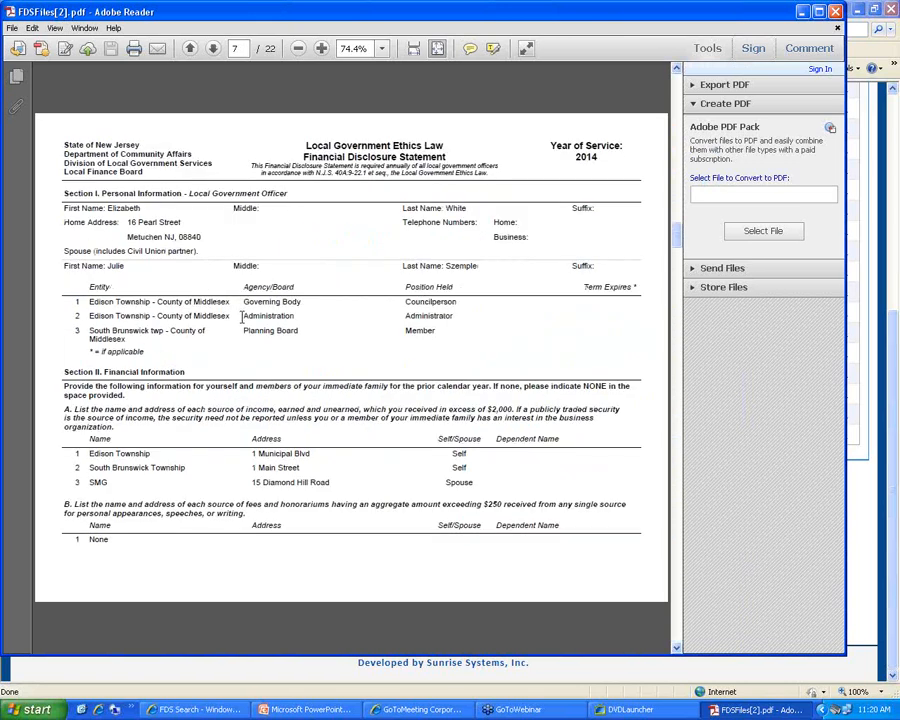
pyautogui.scroll(7, 242, 318)
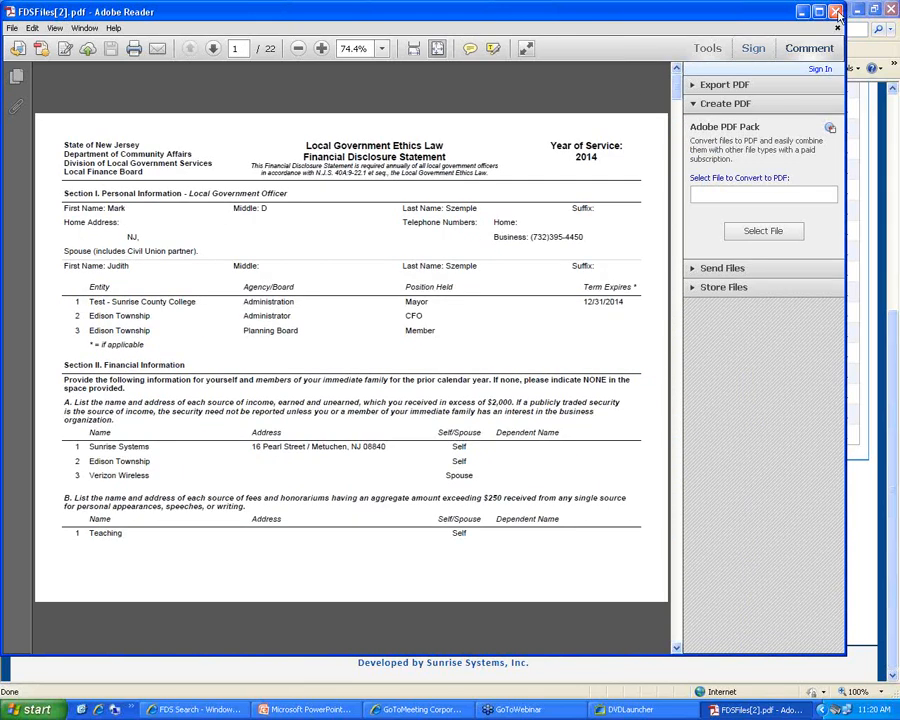
pyautogui.click(838, 12)
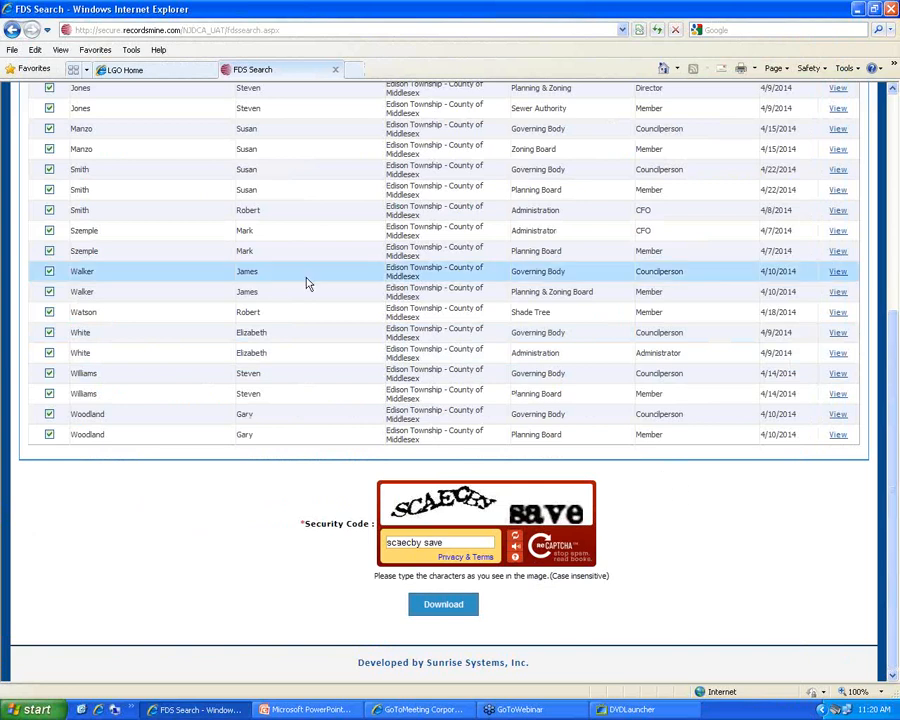
pyautogui.scroll(10, 897, 303)
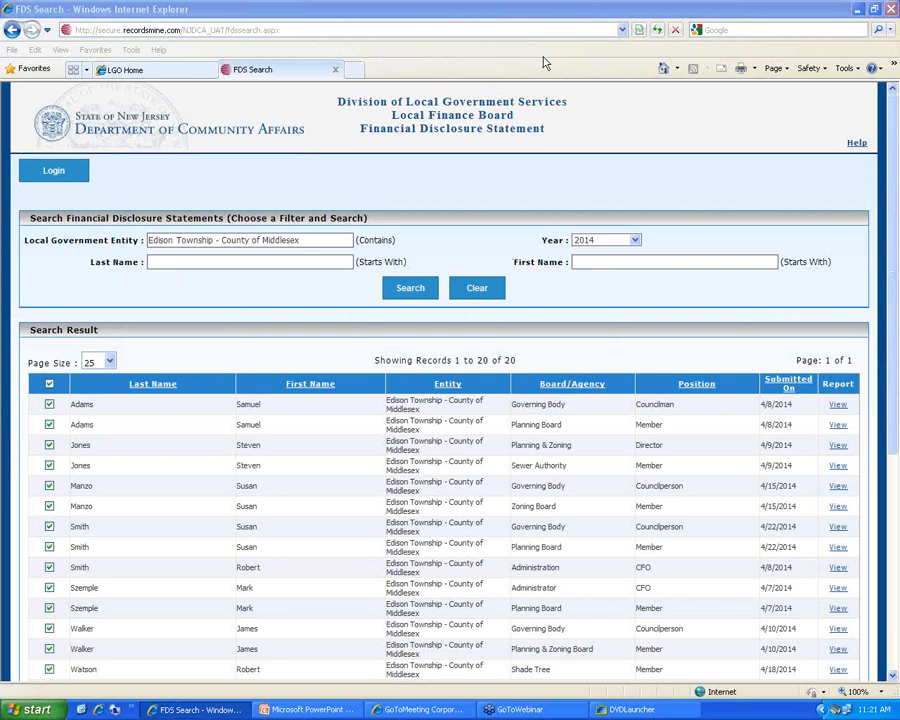
# Sign in to the site with the login e-mail and account password
pyautogui.click(68, 176)
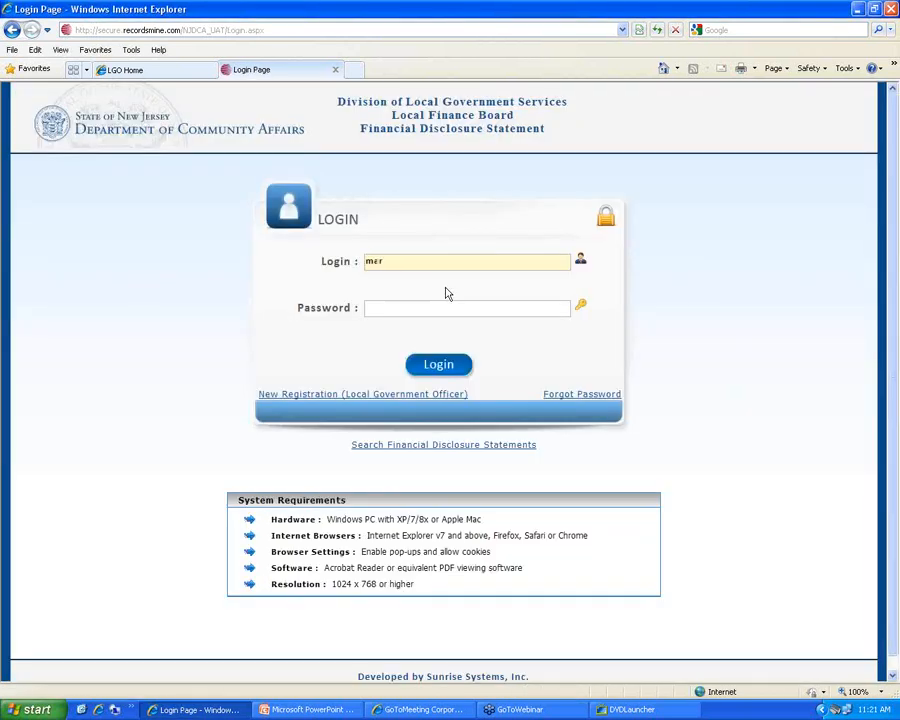
pyautogui.write('********')
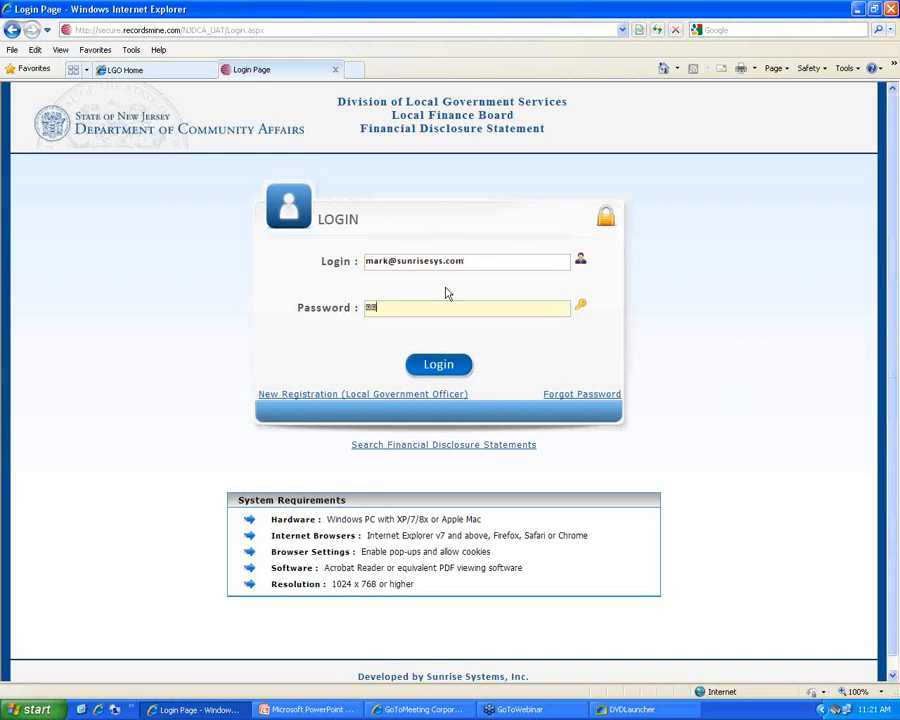
pyautogui.click(456, 367)
# Open Manage LGO Roster and browse the list of 24 officer records
pyautogui.click(278, 338)
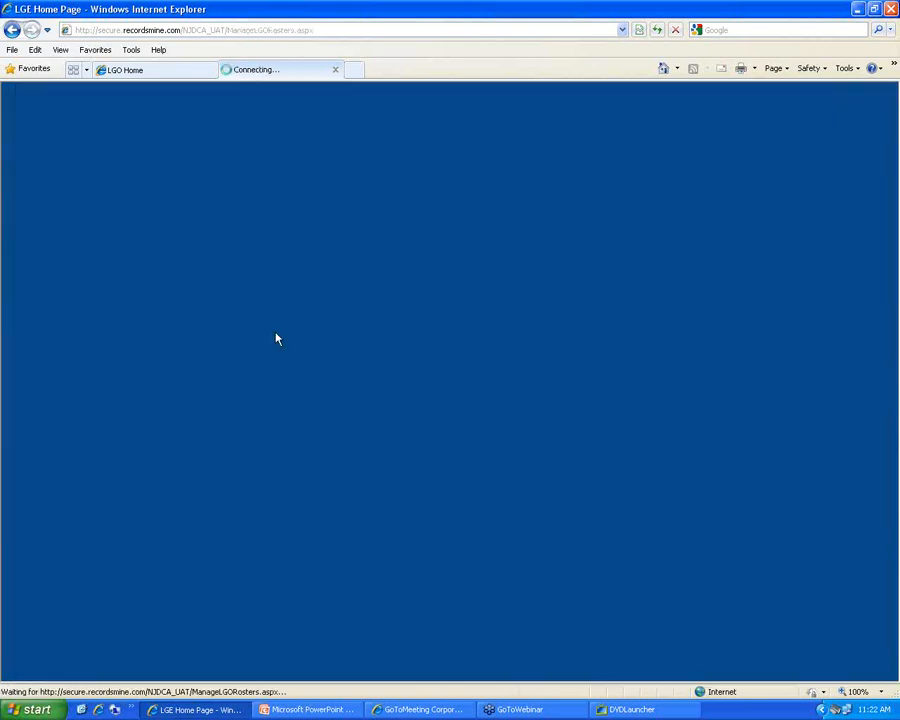
pyautogui.scroll(-1, 222, 527)
pyautogui.scroll(-4, 222, 527)
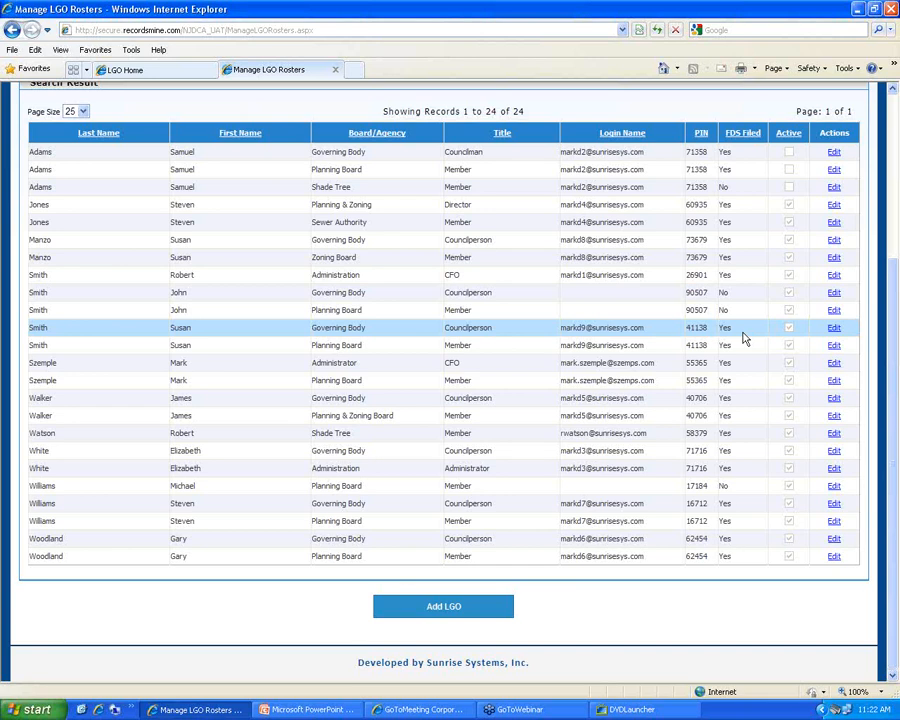
# Sort the roster by the FDS Filed column, then return to the LGE home page
pyautogui.click(751, 134)
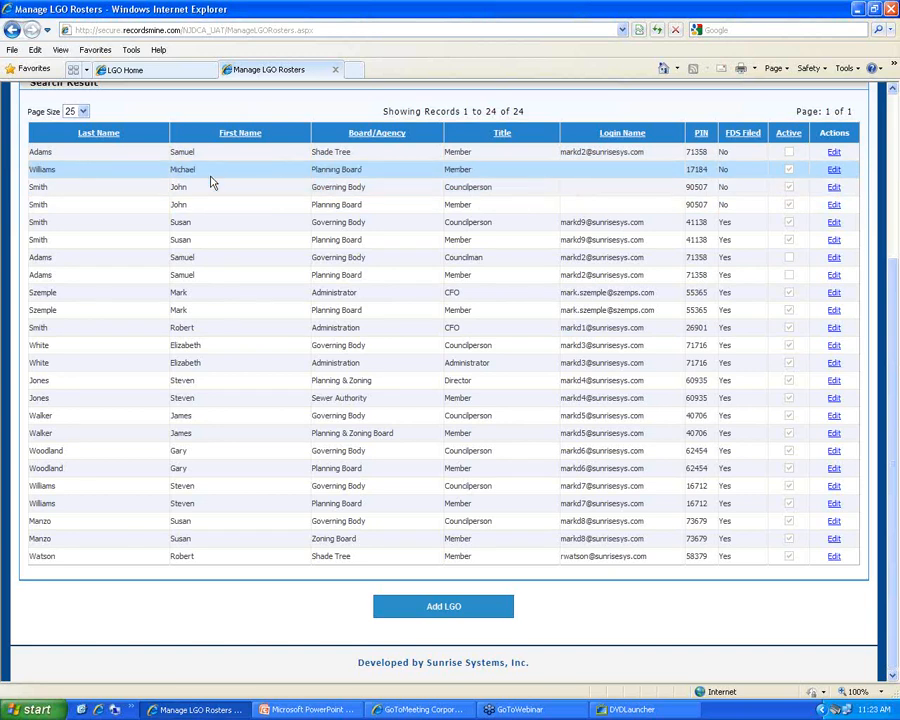
pyautogui.scroll(5, 115, 197)
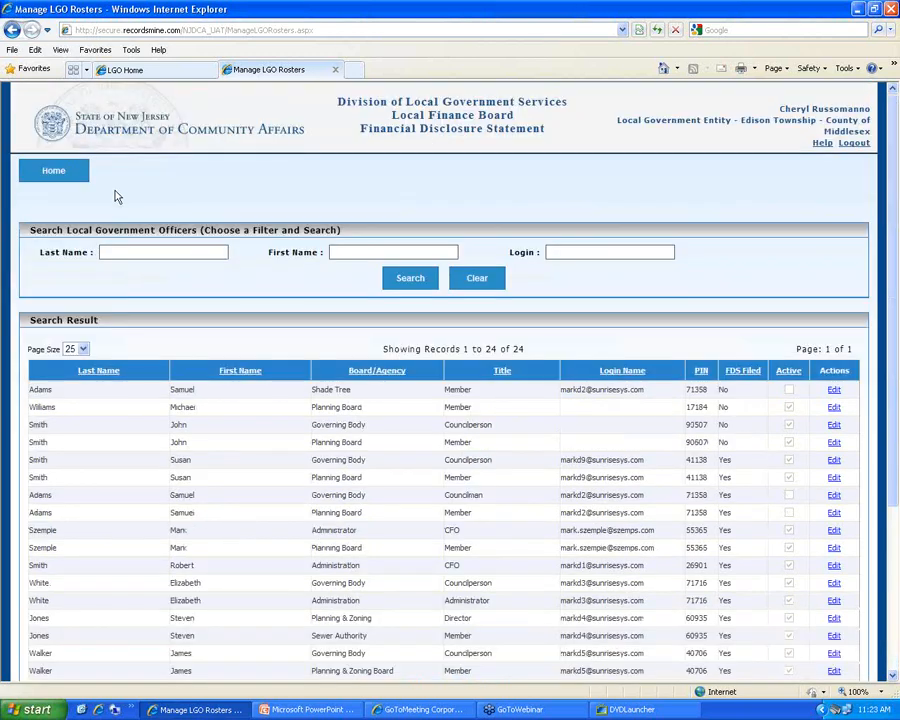
pyautogui.click(70, 176)
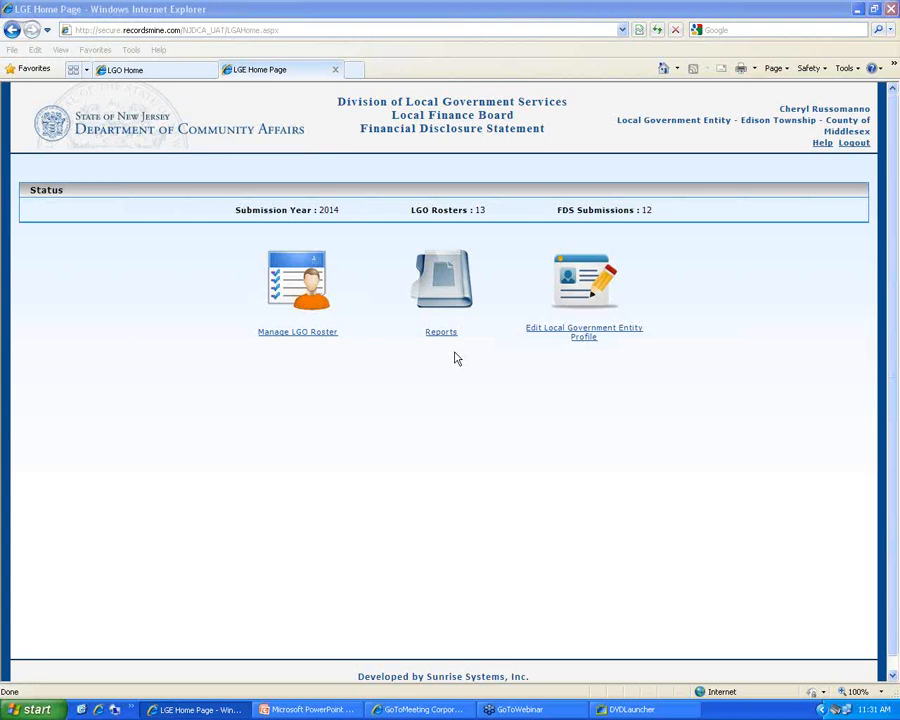
# Open the 24-record LGO roster and start adding an officer on the Add/Edit LGO User page
pyautogui.click(202, 511)
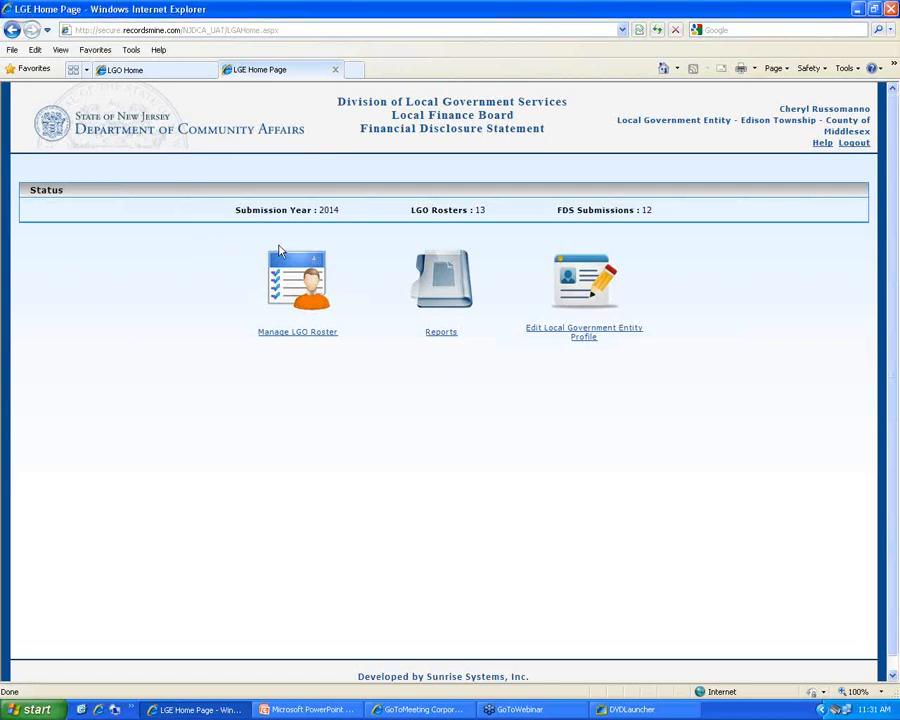
pyautogui.click(292, 337)
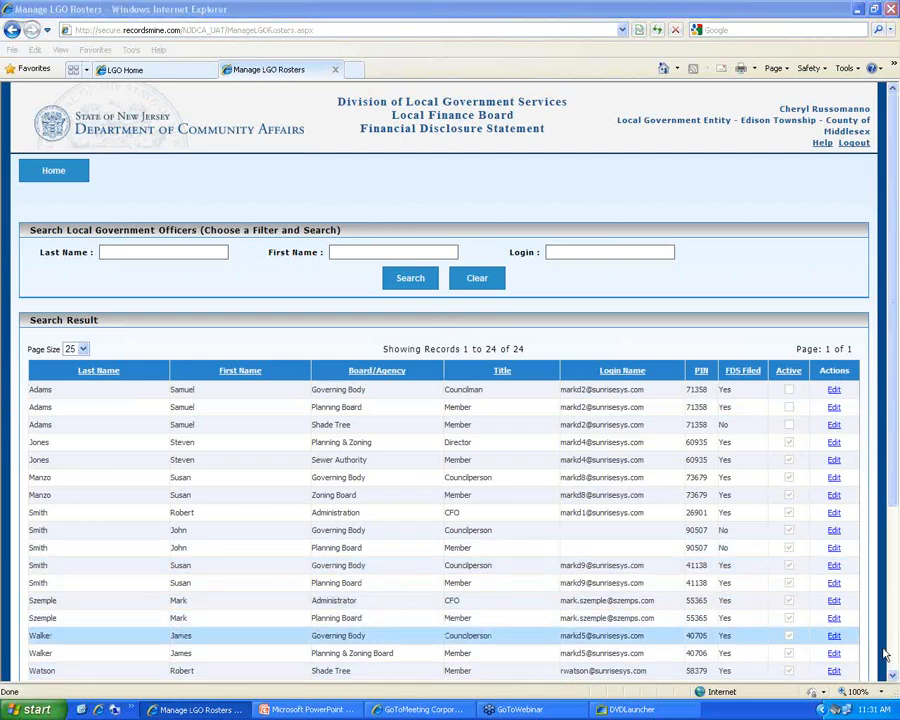
pyautogui.scroll(-5, 884, 655)
pyautogui.click(473, 612)
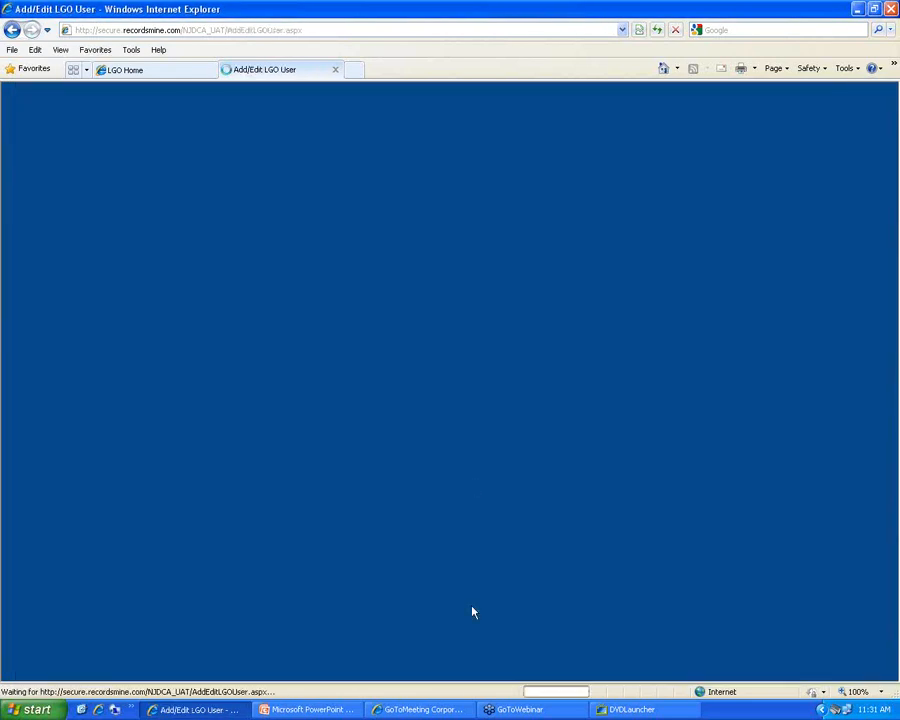